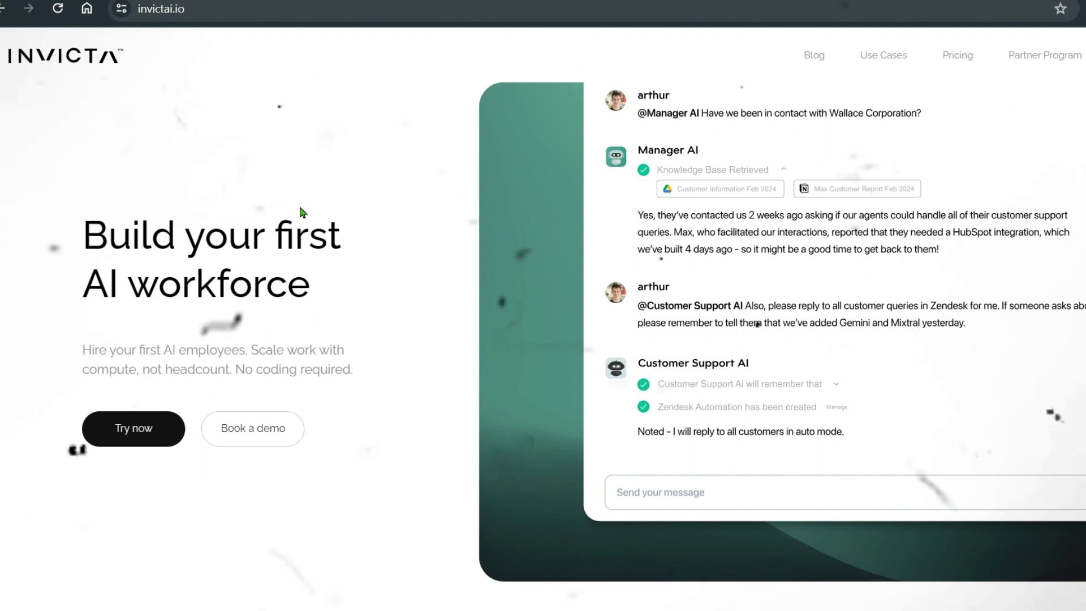
Step: Highlight the 'Build your first AI workforce' headline, then scroll down to the 'Hire your AI Employees' cards
{"action": "left_click_drag", "start_coordinate": [95, 239], "coordinate": [351, 288]}
{"action": "left_click", "coordinate": [368, 296]}
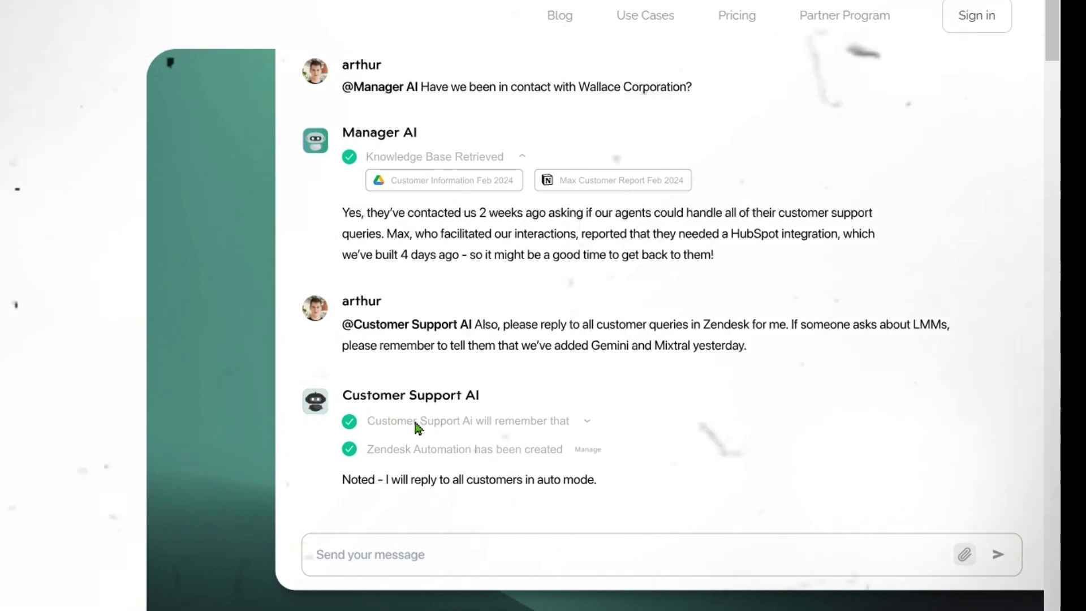
{"action": "scroll", "coordinate": [469, 419], "scroll_direction": "down", "scroll_amount": 5}
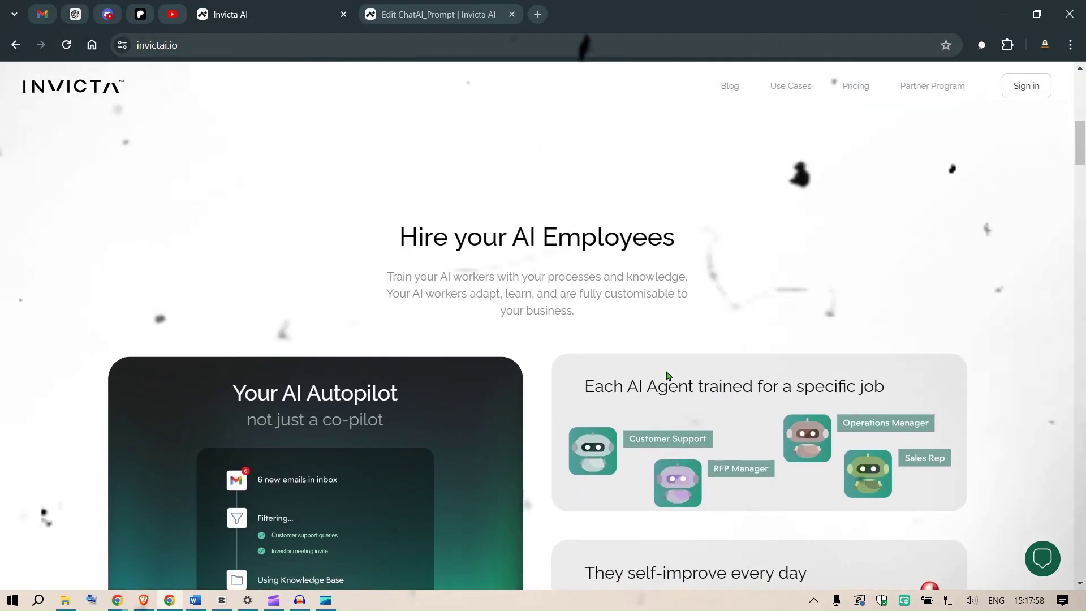
{"action": "scroll", "coordinate": [668, 375], "scroll_direction": "down", "scroll_amount": 3}
{"action": "scroll", "coordinate": [667, 375], "scroll_direction": "up", "scroll_amount": 1}
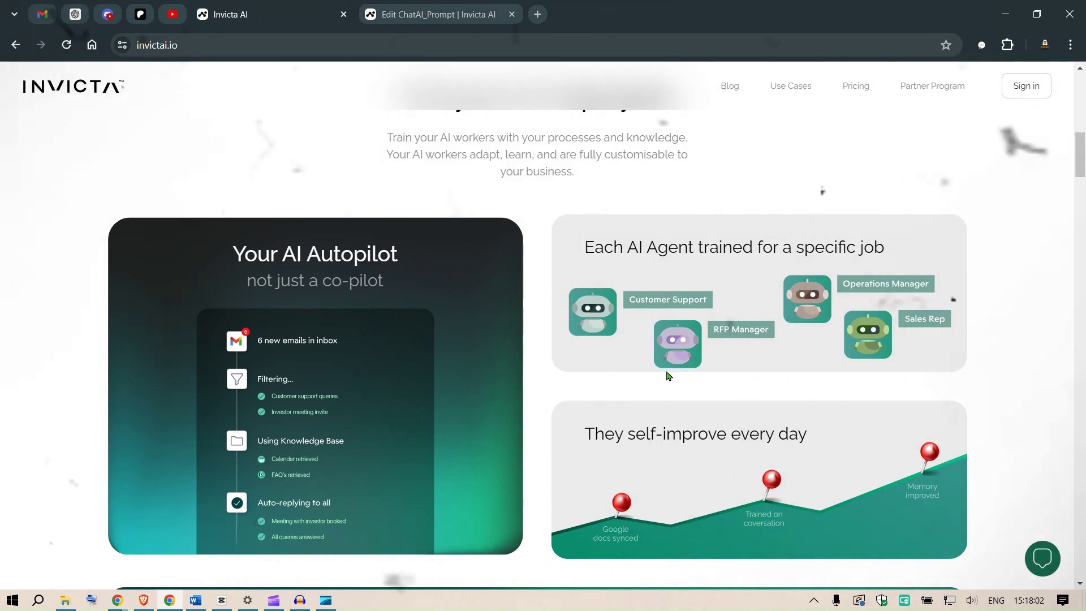
{"action": "scroll", "coordinate": [668, 375], "scroll_direction": "down", "scroll_amount": 1}
{"action": "scroll", "coordinate": [668, 375], "scroll_direction": "up", "scroll_amount": 1}
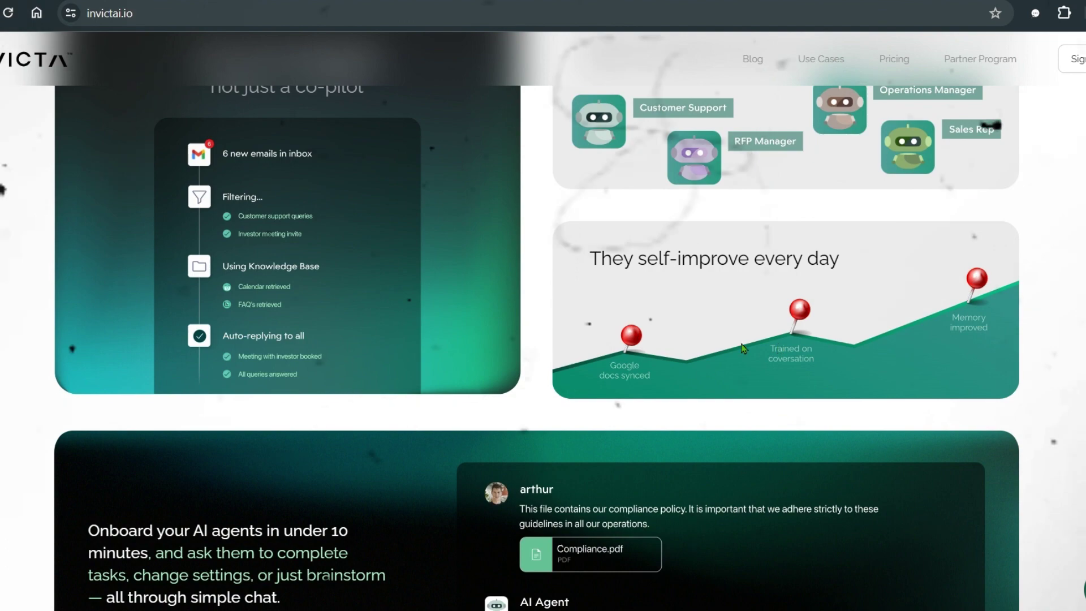
Step: Scroll past the onboarding chat demo to the 'Powered by your data' and AUTOPILOT cards
{"action": "scroll", "coordinate": [724, 348], "scroll_direction": "down", "scroll_amount": 5}
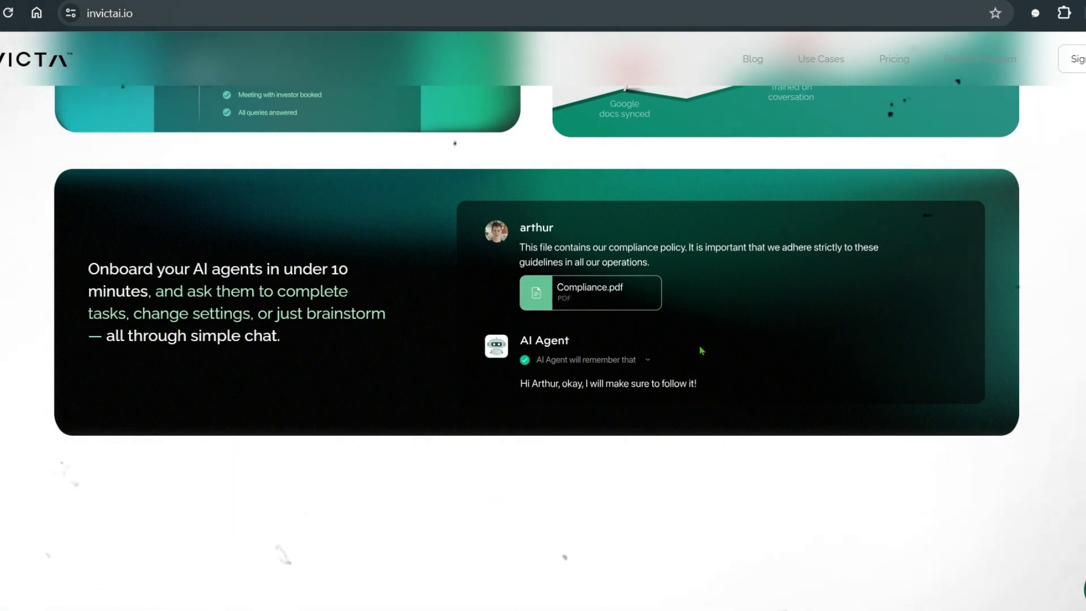
{"action": "scroll", "coordinate": [660, 344], "scroll_direction": "down", "scroll_amount": 10}
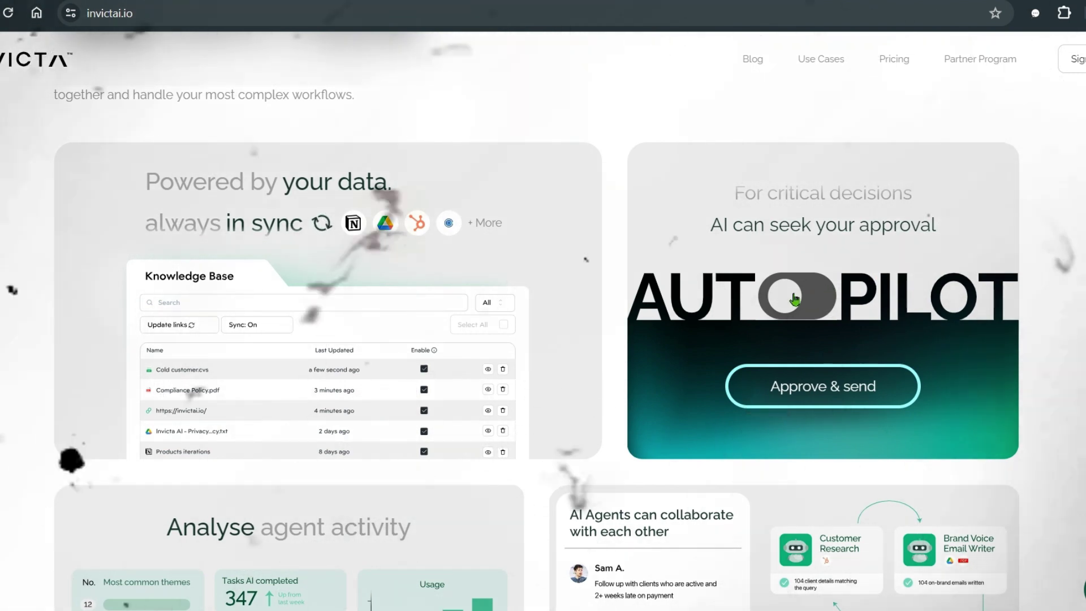
Step: Switch the Autopilot demo to full autonomy and back to approval mode, then scroll to annual pricing
{"action": "left_click", "coordinate": [830, 290]}
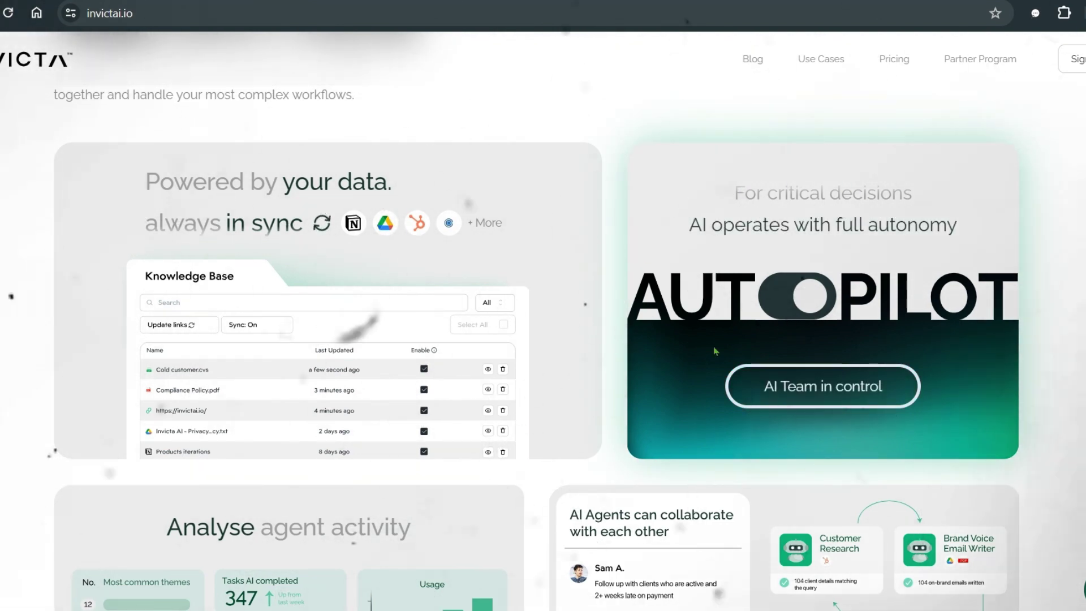
{"action": "left_click", "coordinate": [803, 310]}
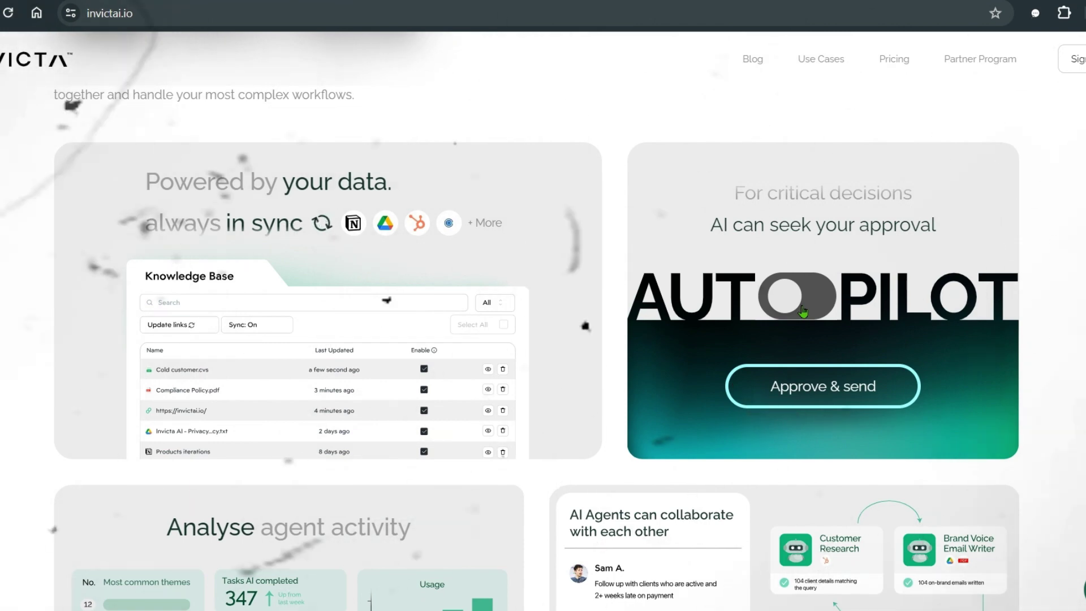
{"action": "scroll", "coordinate": [609, 343], "scroll_direction": "down", "scroll_amount": 1}
{"action": "scroll", "coordinate": [610, 345], "scroll_direction": "down", "scroll_amount": 4}
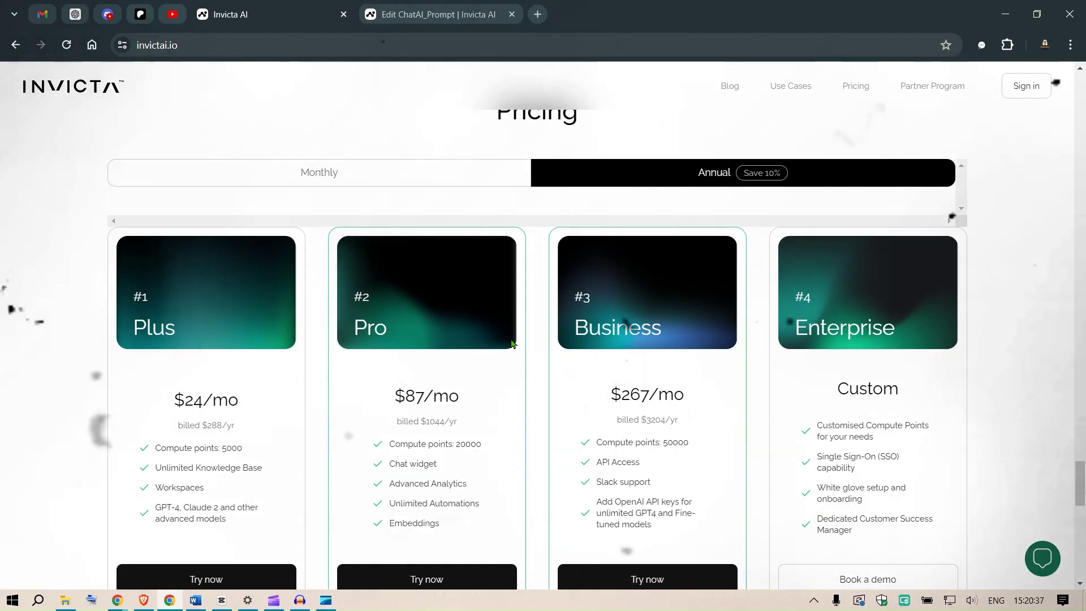
{"action": "scroll", "coordinate": [511, 343], "scroll_direction": "down", "scroll_amount": 1}
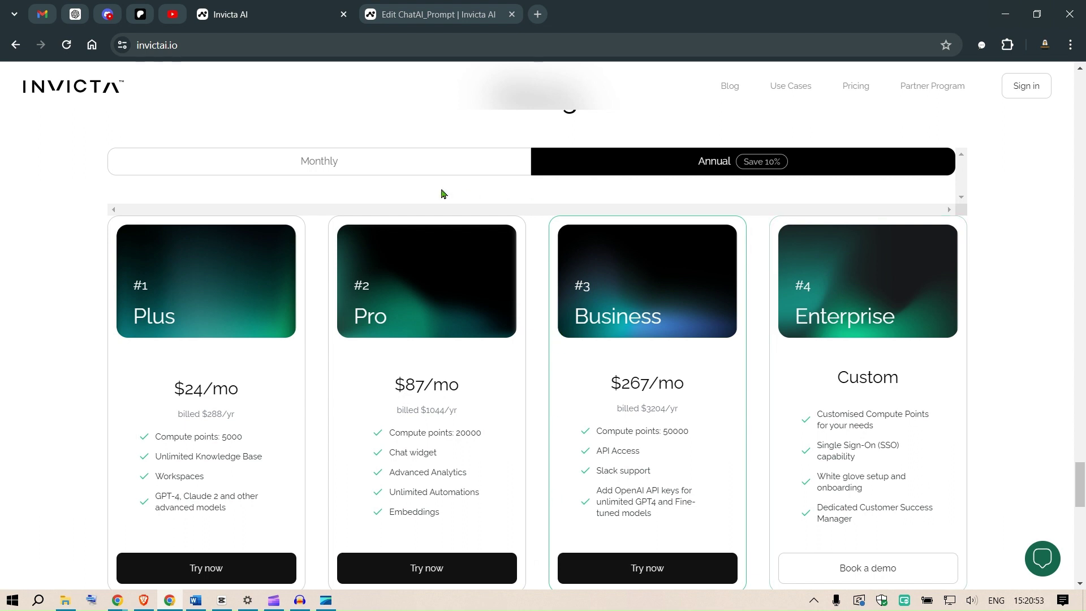
Step: Sign in with a Google account, closing and leaving the unsaved Edit ChatAI_Prompt tab
{"action": "left_click", "coordinate": [1027, 86]}
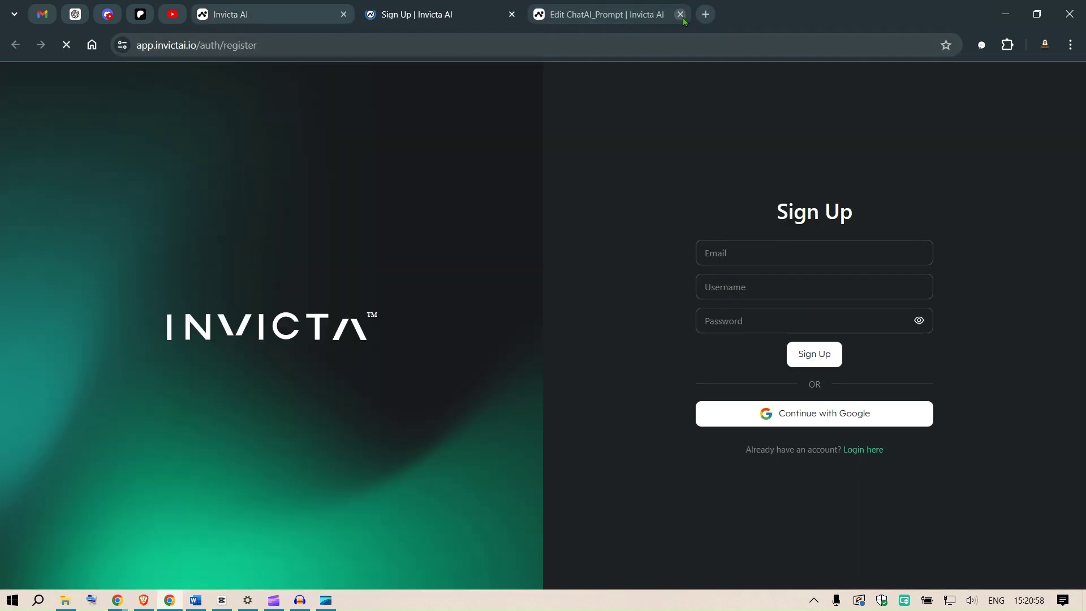
{"action": "left_click", "coordinate": [680, 15]}
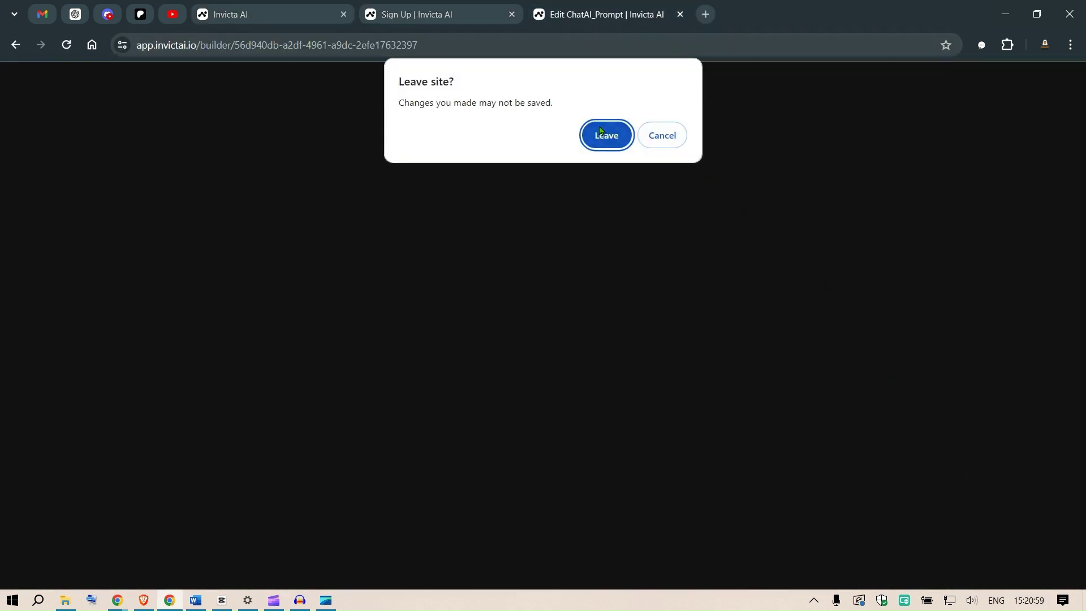
{"action": "left_click", "coordinate": [600, 131]}
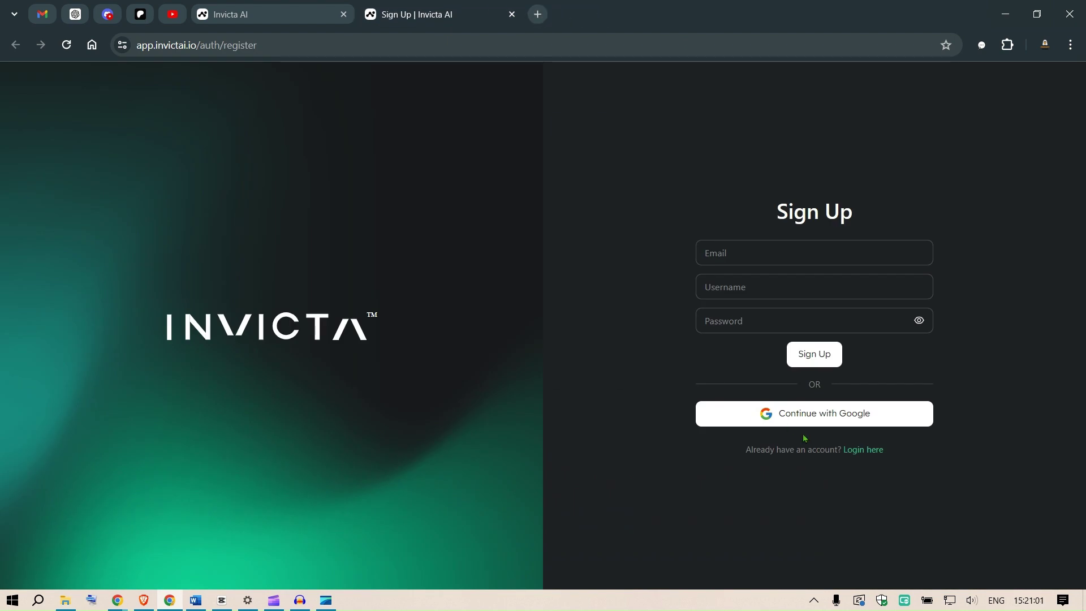
{"action": "left_click", "coordinate": [768, 417]}
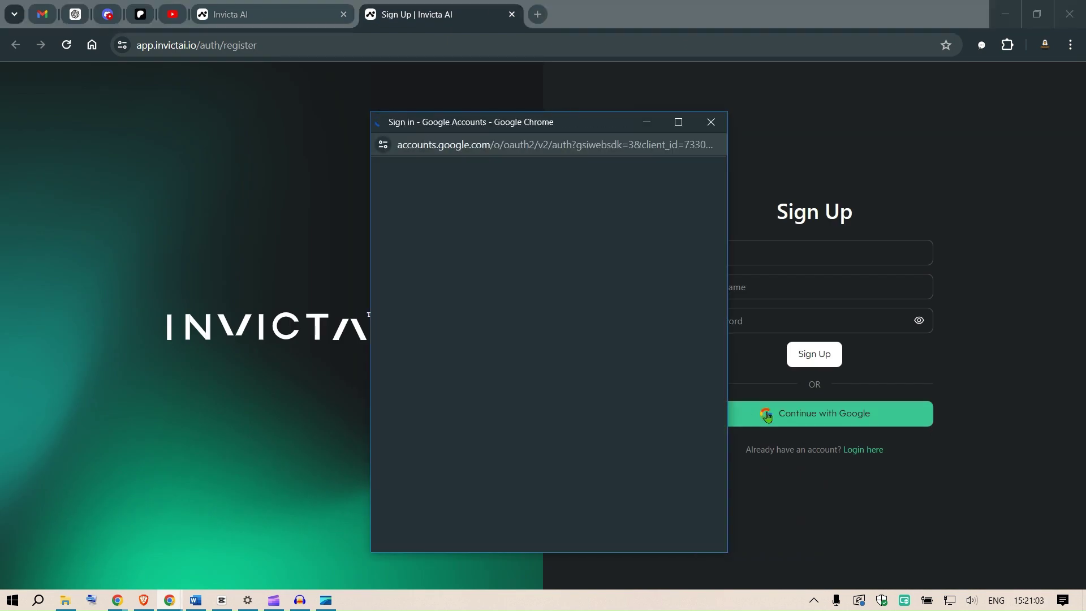
{"action": "left_click", "coordinate": [470, 350]}
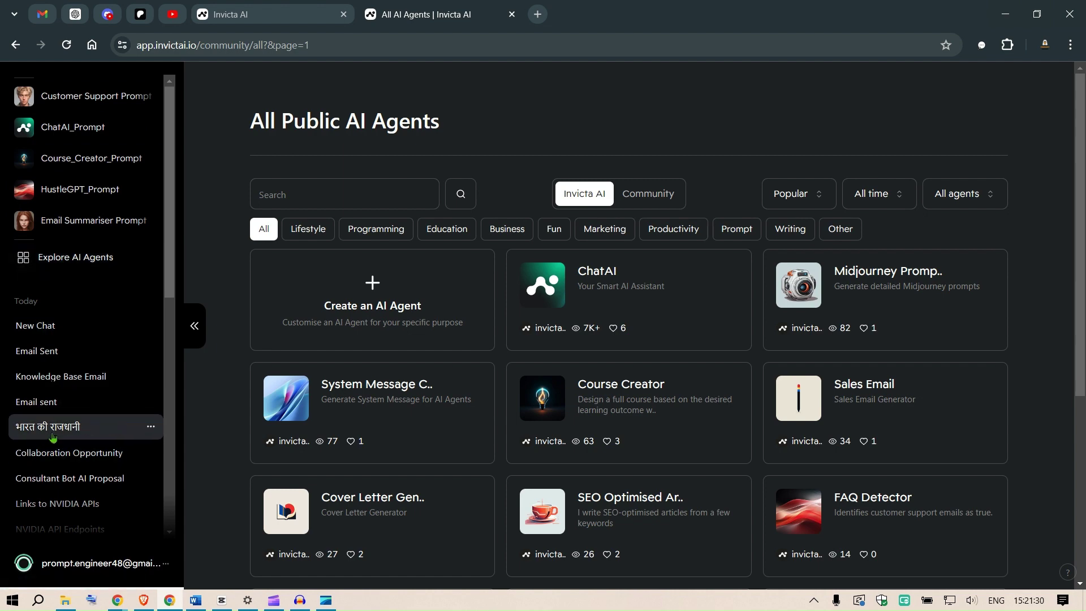
Step: Open the account menu from the account row at the bottom of the sidebar
{"action": "scroll", "coordinate": [59, 428], "scroll_direction": "down", "scroll_amount": 4}
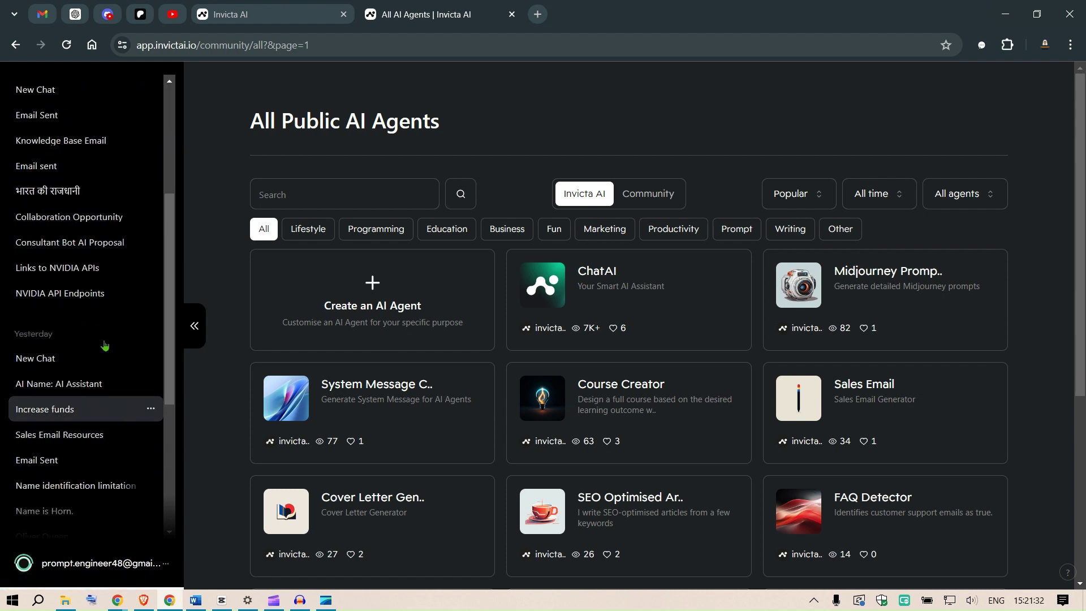
{"action": "scroll", "coordinate": [68, 282], "scroll_direction": "up", "scroll_amount": 4}
{"action": "mouse_move", "coordinate": [90, 570]}
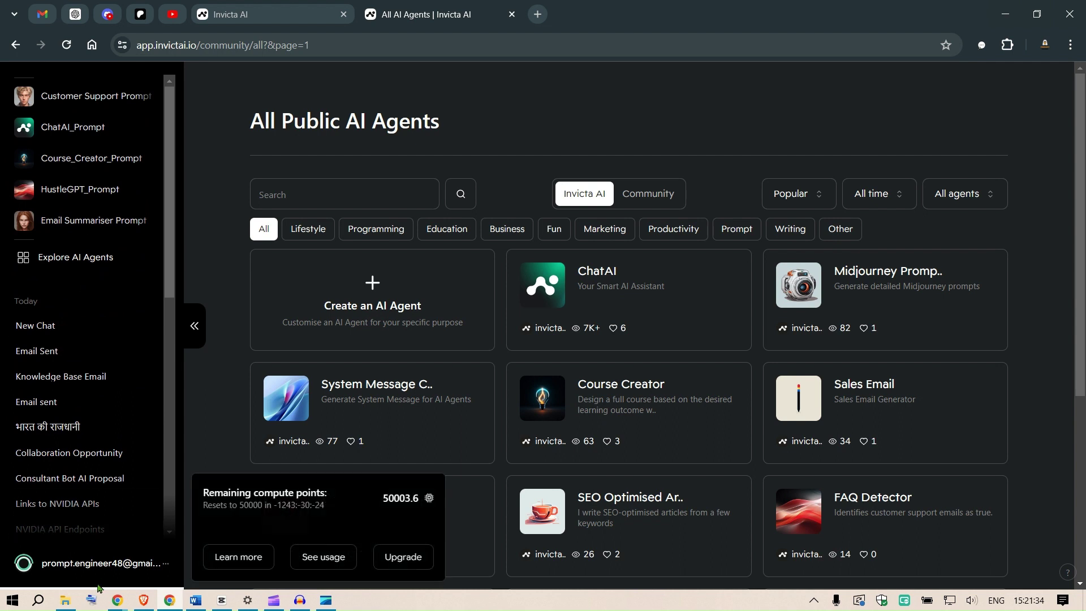
{"action": "left_click", "coordinate": [90, 566]}
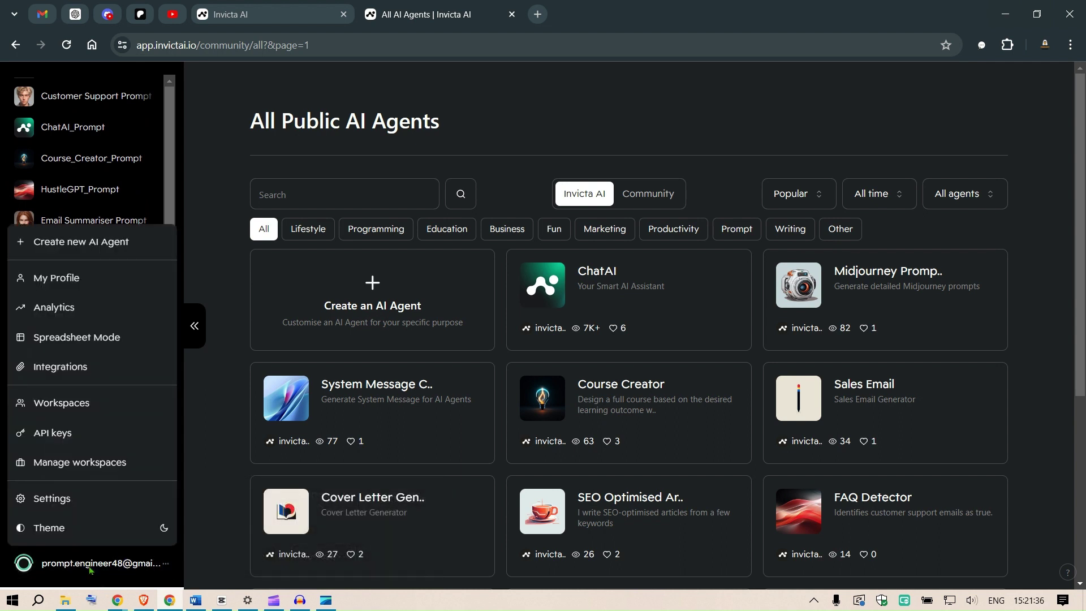
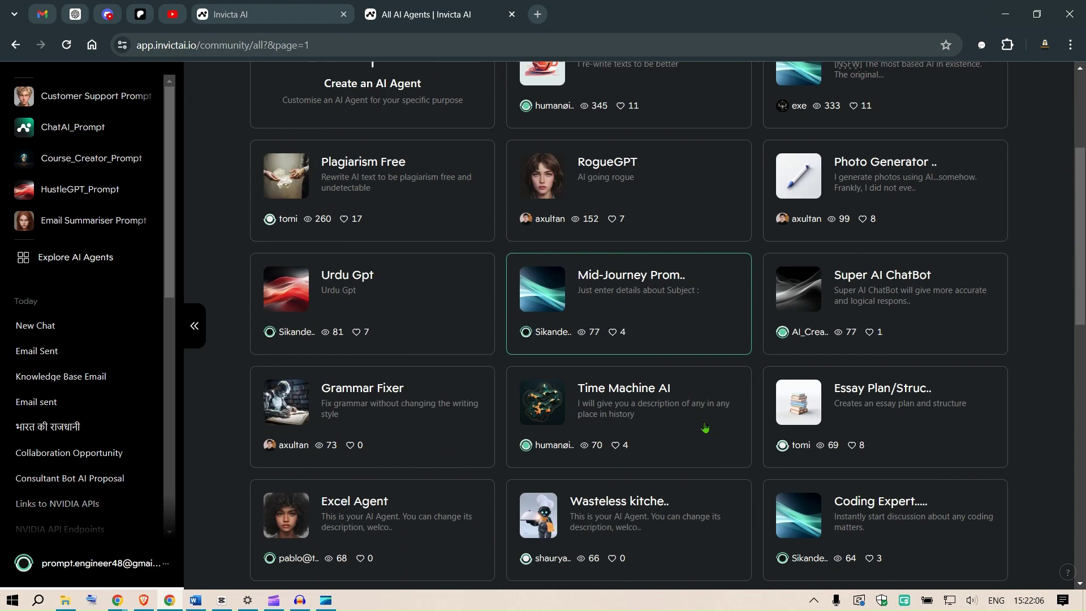
{"action": "scroll", "coordinate": [716, 436], "scroll_direction": "down", "scroll_amount": 3}
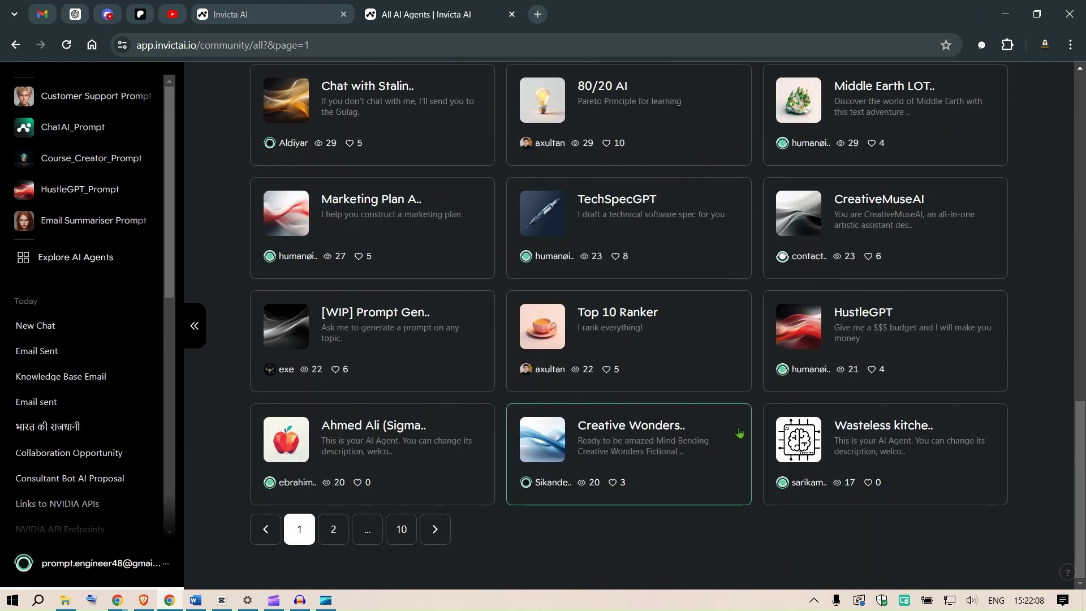
Step: Switch the public agents list to Invicta AI's collection and open the Sales Email agent card
{"action": "scroll", "coordinate": [541, 410], "scroll_direction": "up", "scroll_amount": 15}
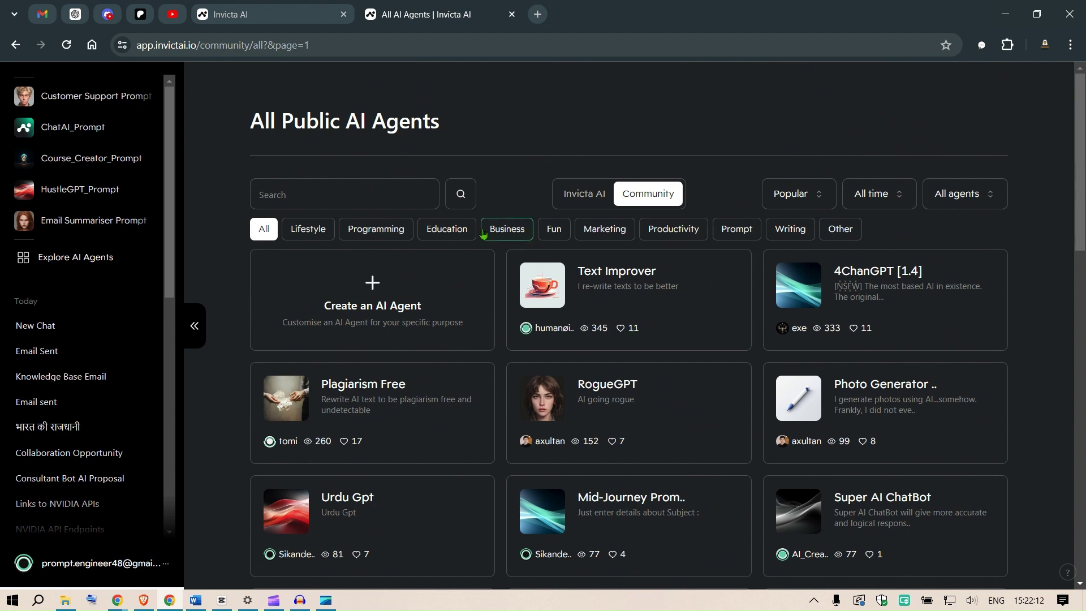
{"action": "left_click", "coordinate": [585, 194]}
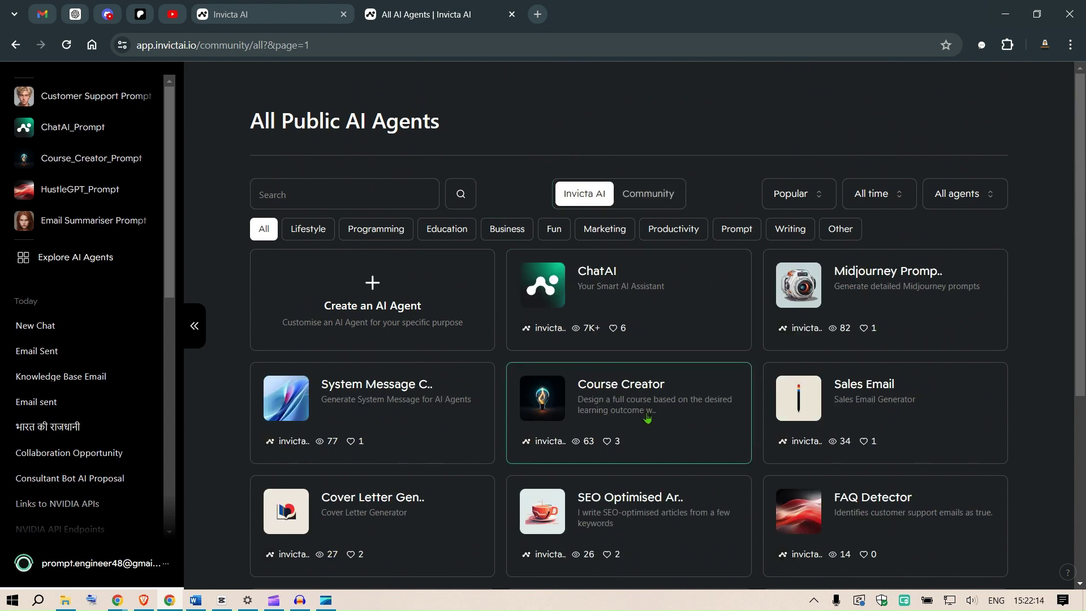
{"action": "scroll", "coordinate": [652, 365], "scroll_direction": "down", "scroll_amount": 3}
{"action": "scroll", "coordinate": [650, 361], "scroll_direction": "down", "scroll_amount": 3}
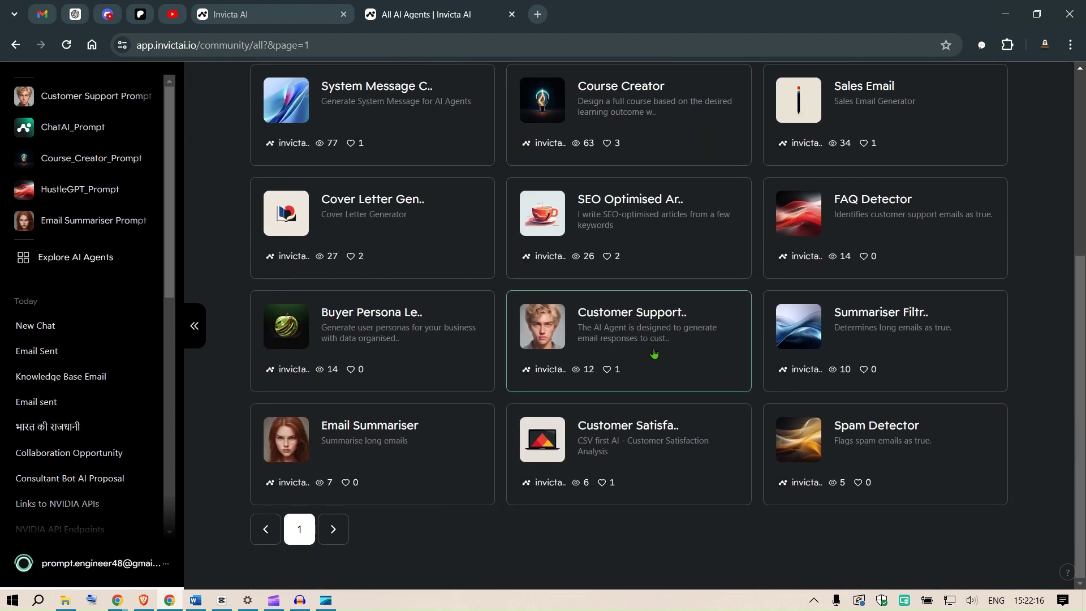
{"action": "scroll", "coordinate": [792, 390], "scroll_direction": "up", "scroll_amount": 6}
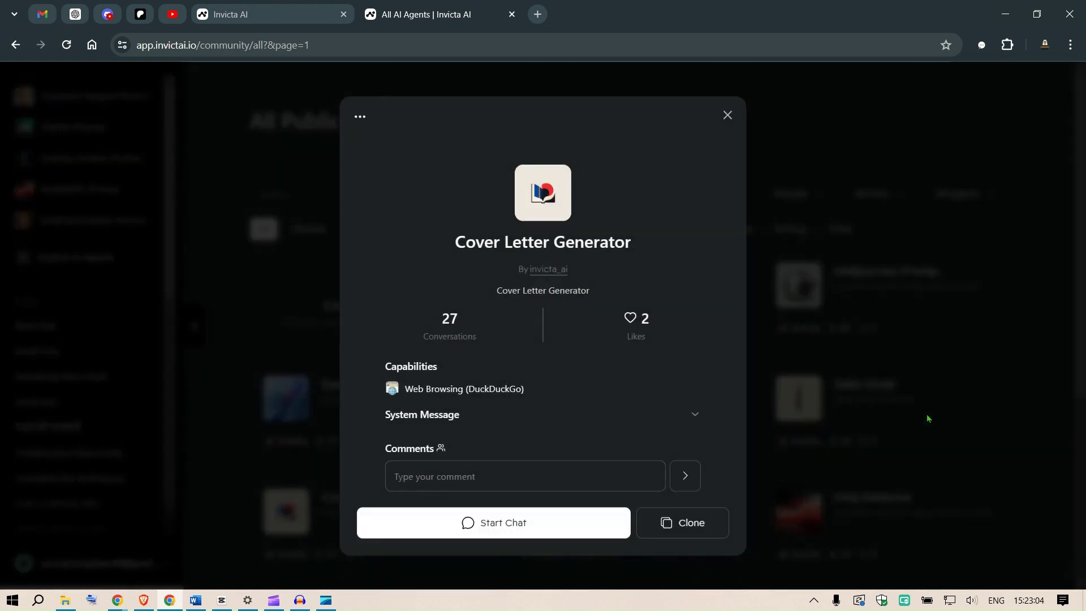
{"action": "left_click", "coordinate": [928, 419]}
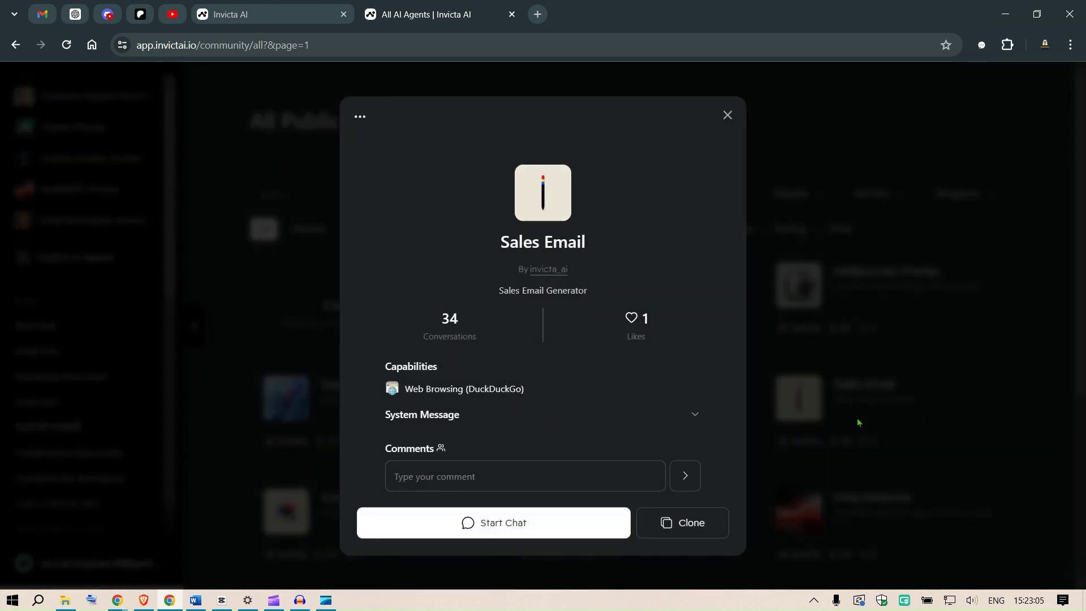
Step: Clone the Sales Email agent and check the model list, keeping GPT-3.5
{"action": "left_click", "coordinate": [683, 524]}
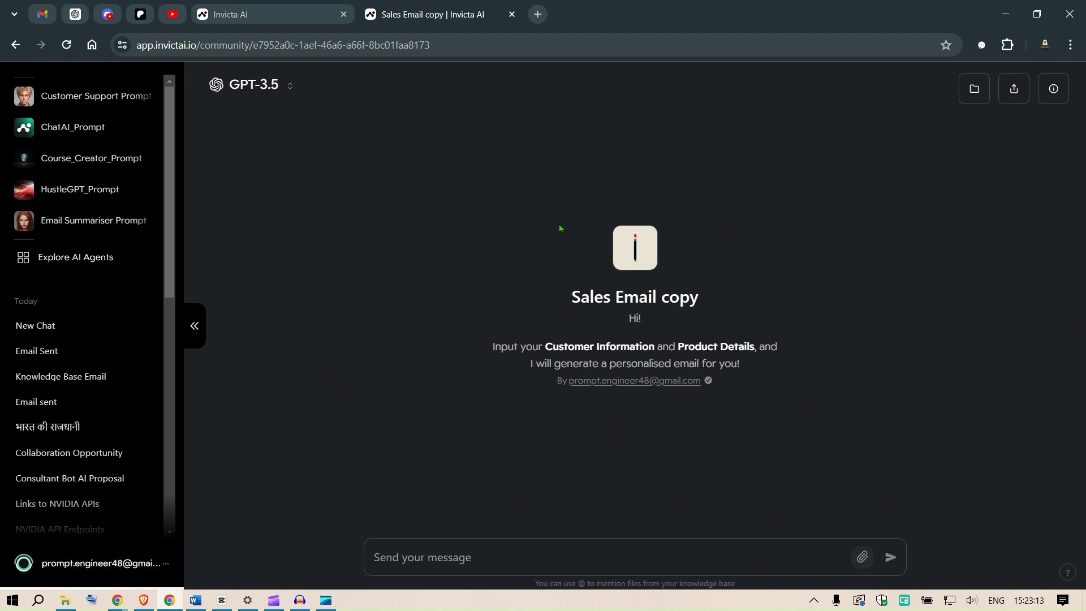
{"action": "left_click", "coordinate": [266, 93]}
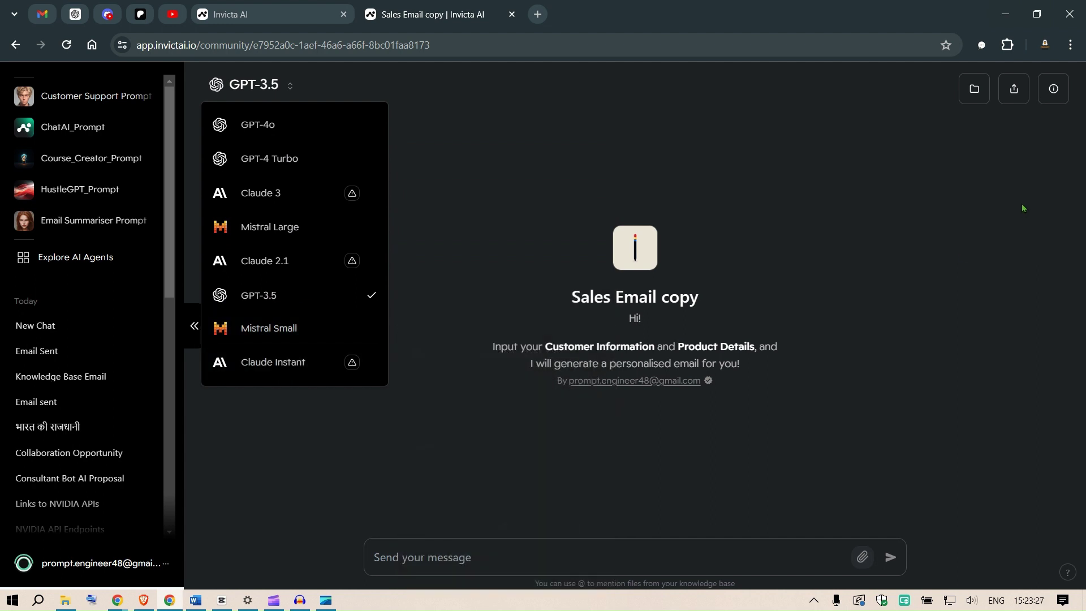
{"action": "left_click", "coordinate": [968, 201]}
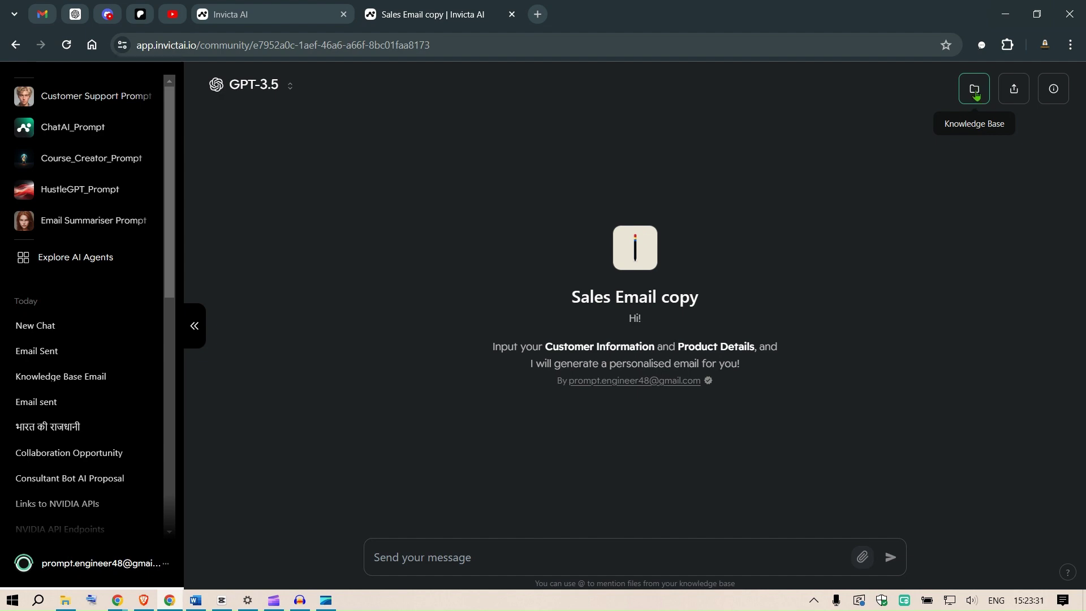
Step: Open the knowledge base and look at the web link and Google Drive sources without adding any
{"action": "left_click", "coordinate": [976, 91]}
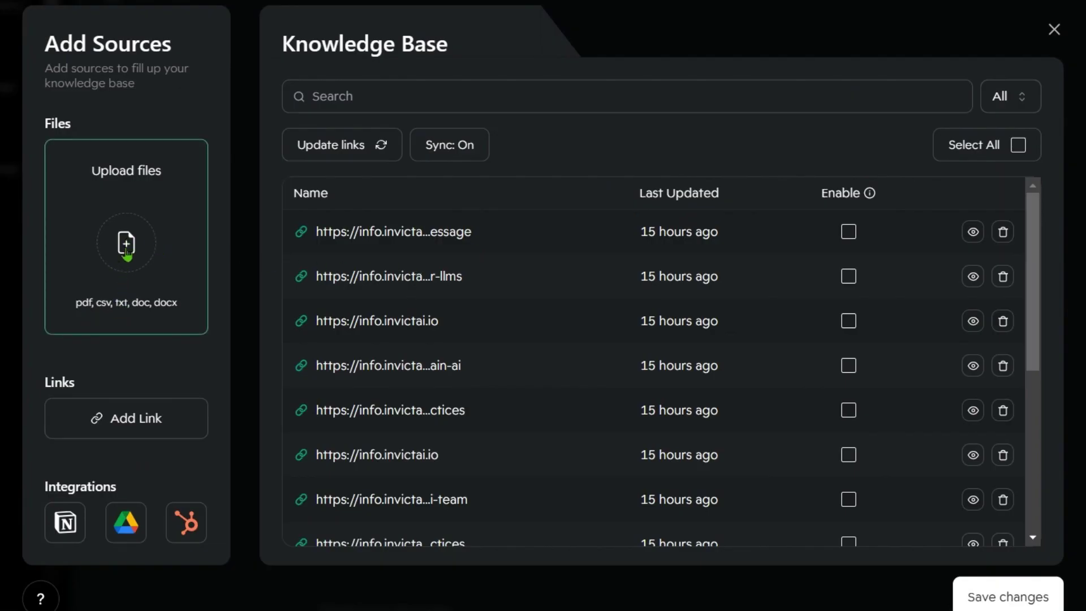
{"action": "scroll", "coordinate": [848, 323], "scroll_direction": "down", "scroll_amount": 5}
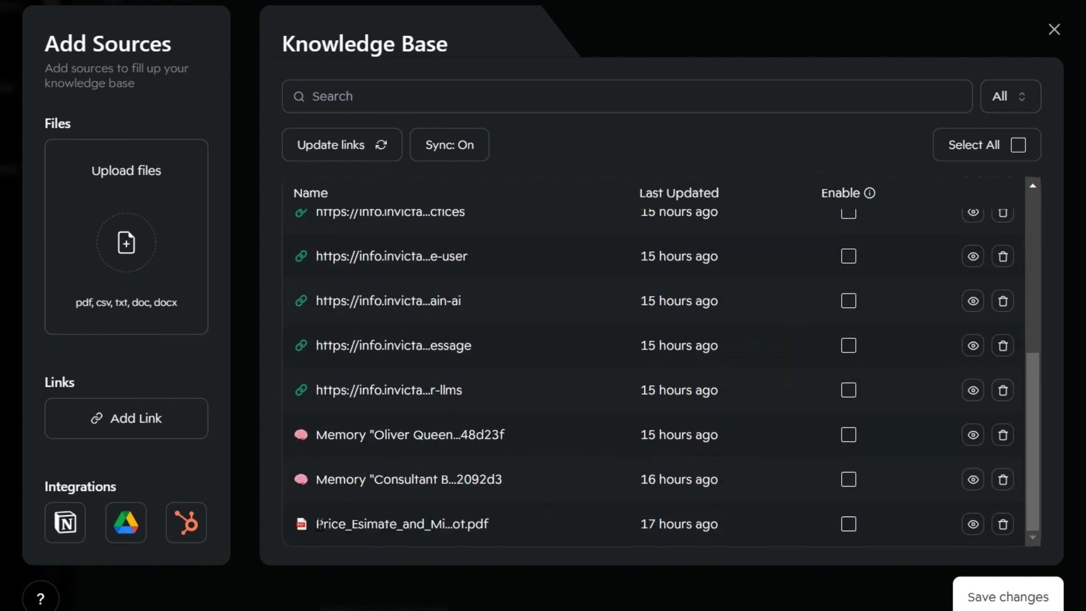
{"action": "left_click", "coordinate": [116, 418]}
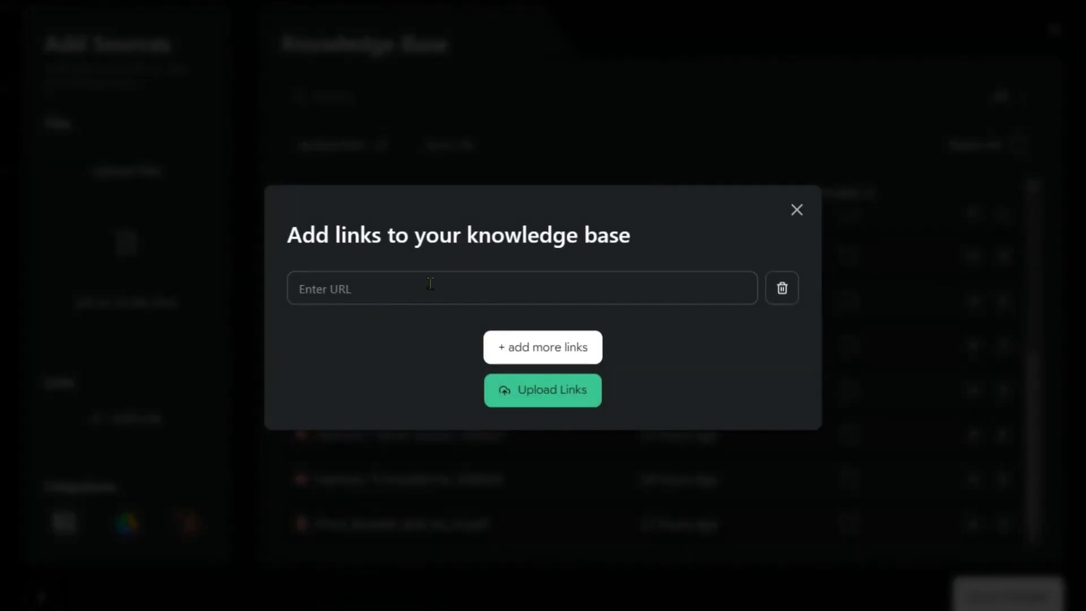
{"action": "left_click", "coordinate": [797, 213]}
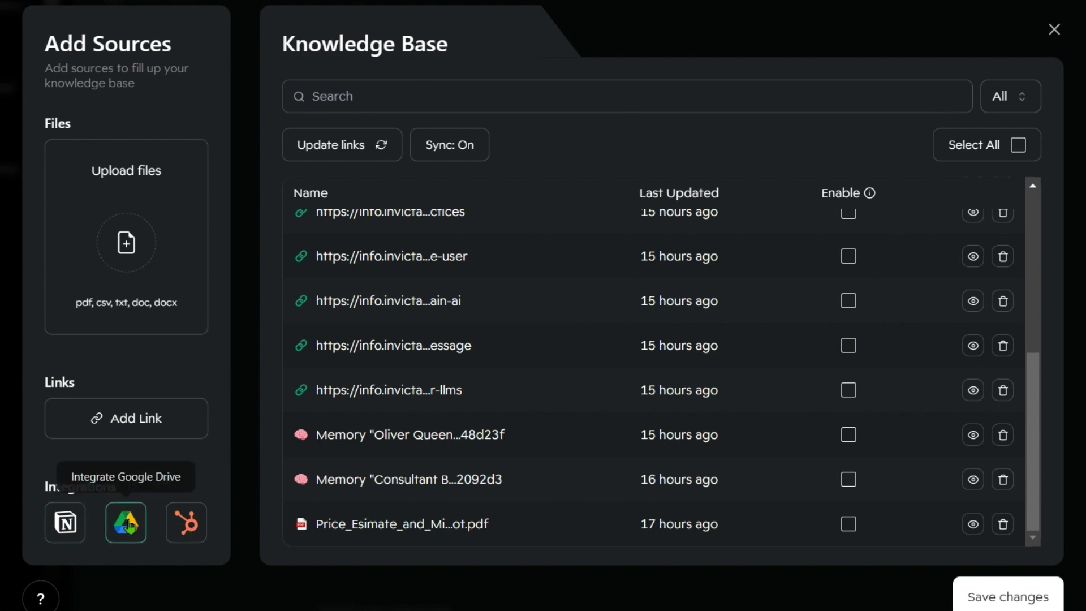
{"action": "left_click", "coordinate": [125, 529]}
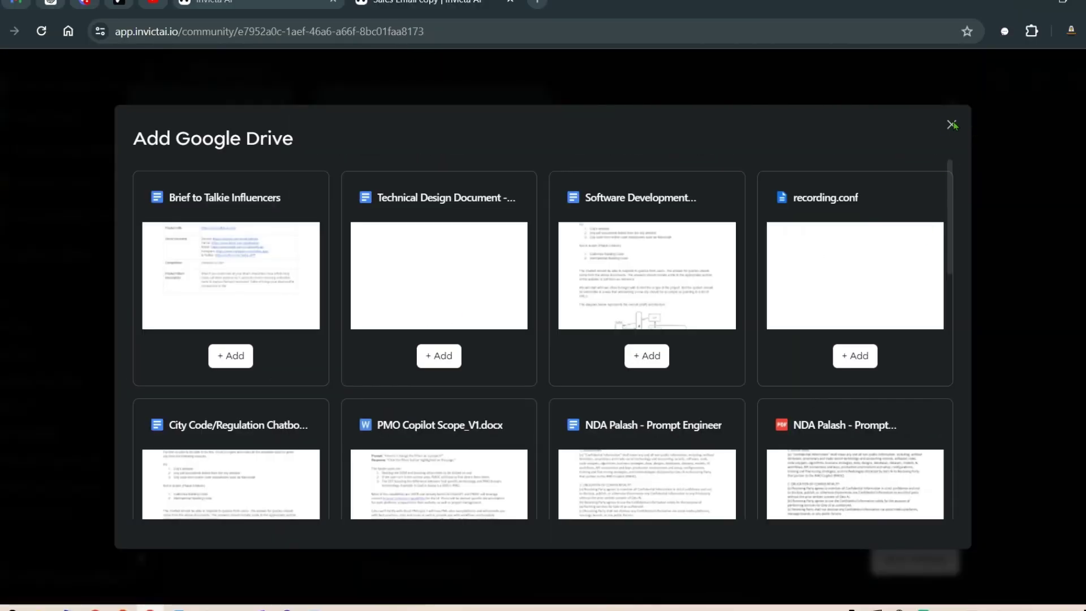
{"action": "left_click", "coordinate": [952, 124]}
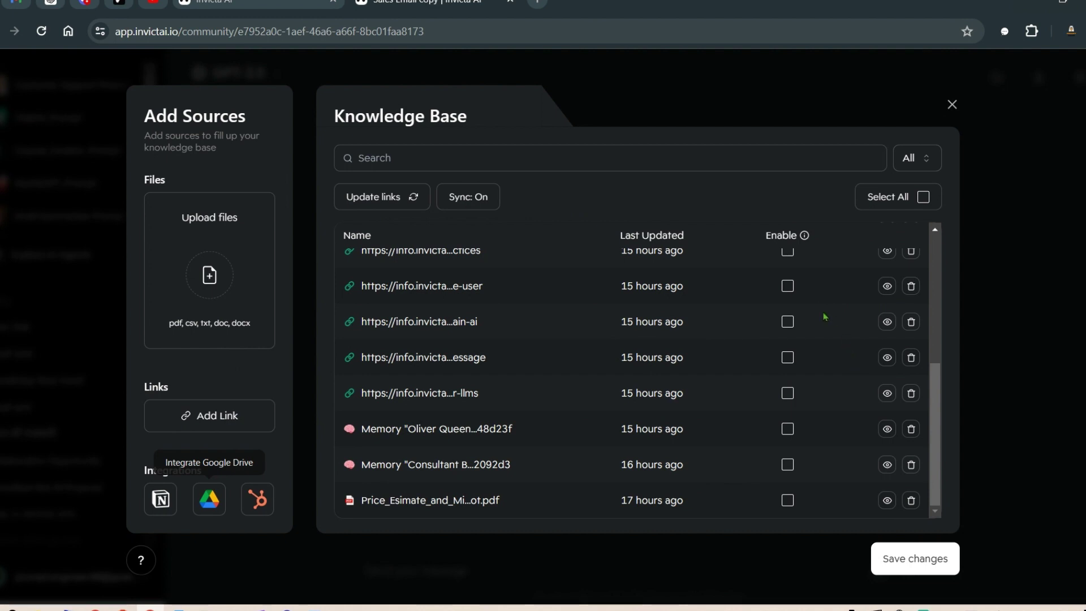
Step: Enable the Price_Esimate PDF as a source and save the changes
{"action": "scroll", "coordinate": [374, 458], "scroll_direction": "up", "scroll_amount": 5}
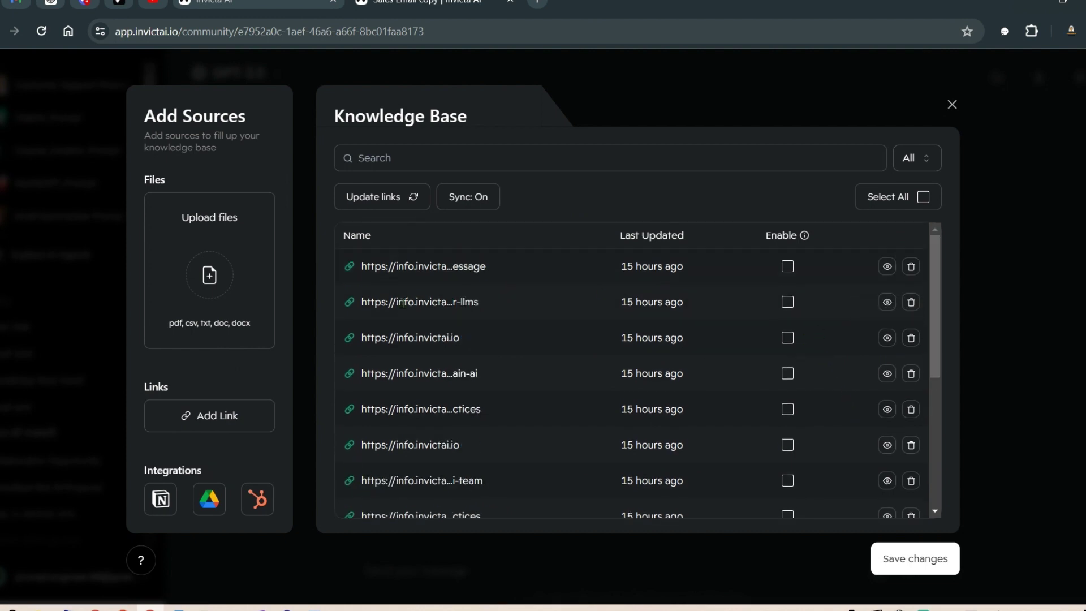
{"action": "scroll", "coordinate": [809, 335], "scroll_direction": "down", "scroll_amount": 5}
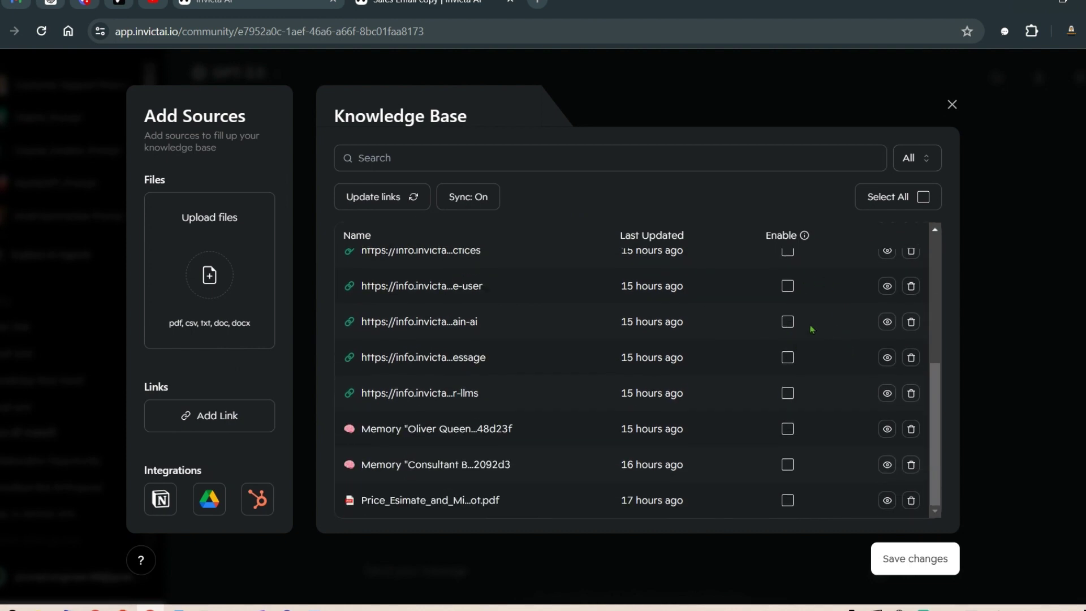
{"action": "scroll", "coordinate": [831, 317], "scroll_direction": "up", "scroll_amount": 4}
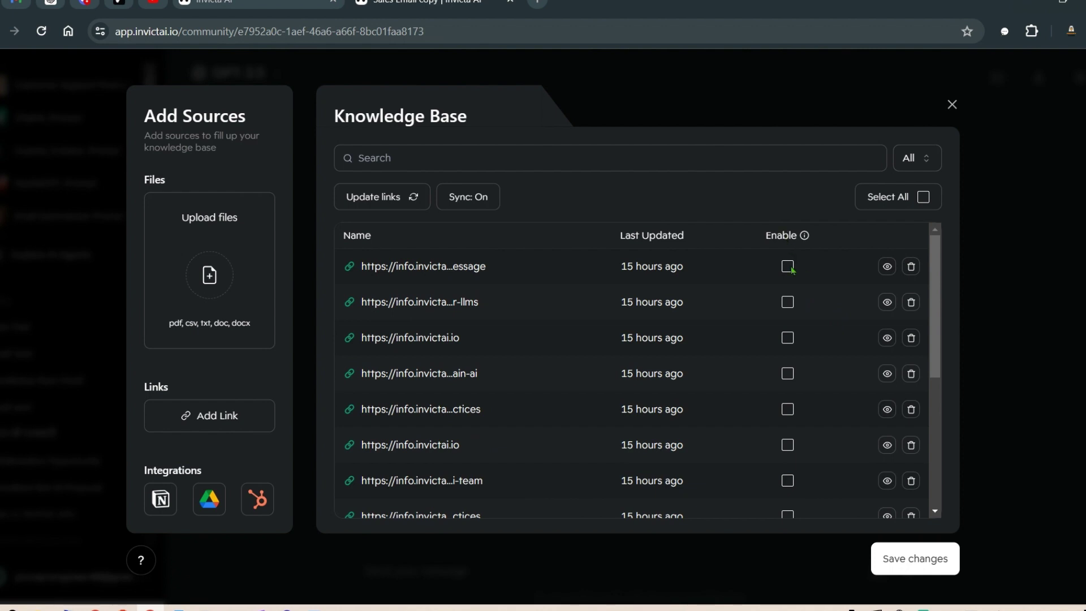
{"action": "scroll", "coordinate": [787, 330], "scroll_direction": "down", "scroll_amount": 5}
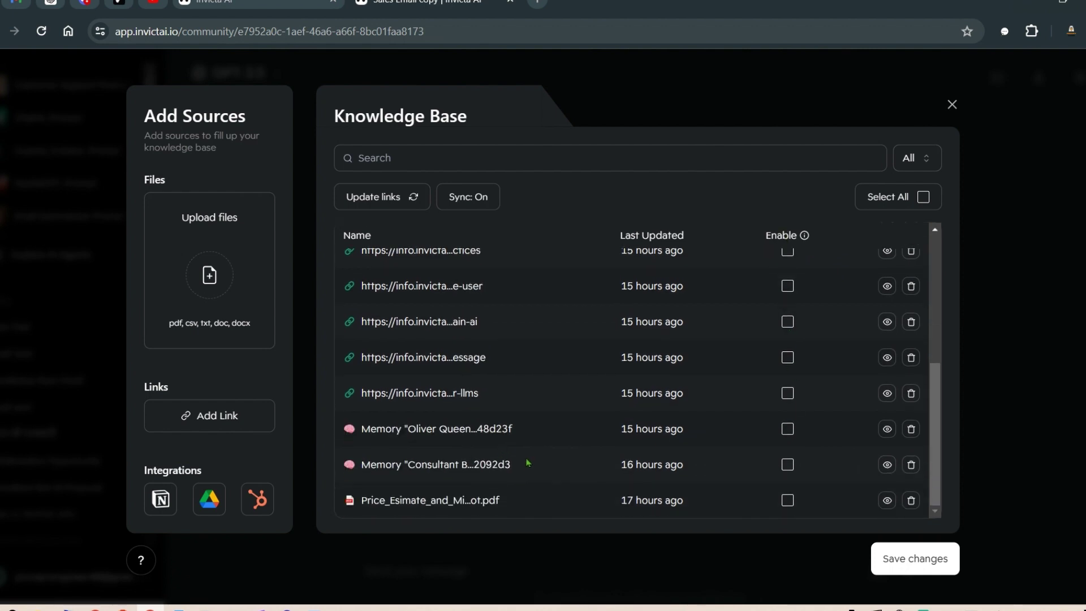
{"action": "left_click", "coordinate": [790, 503]}
{"action": "left_click", "coordinate": [934, 566]}
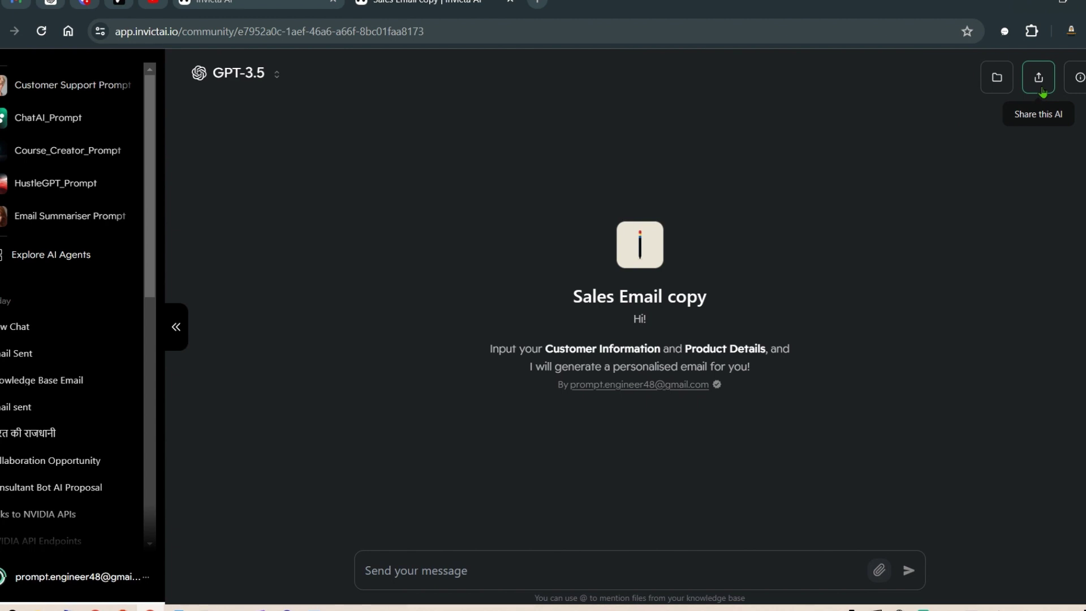
Step: Open the Sales Email copy agent's edit page from its info panel
{"action": "left_click", "coordinate": [1080, 80]}
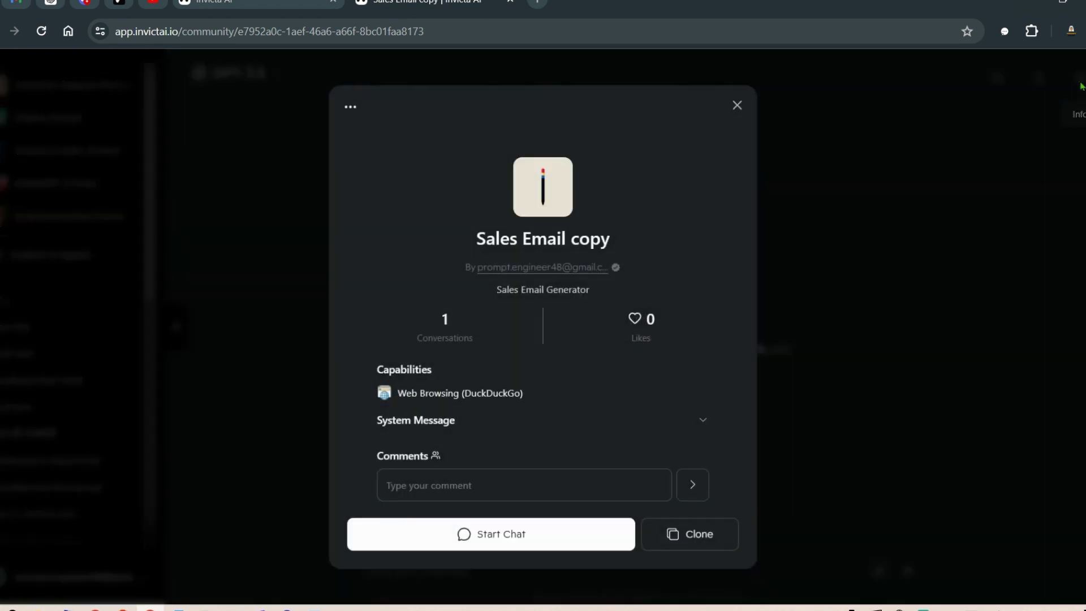
{"action": "left_click", "coordinate": [350, 107]}
{"action": "left_click", "coordinate": [366, 223]}
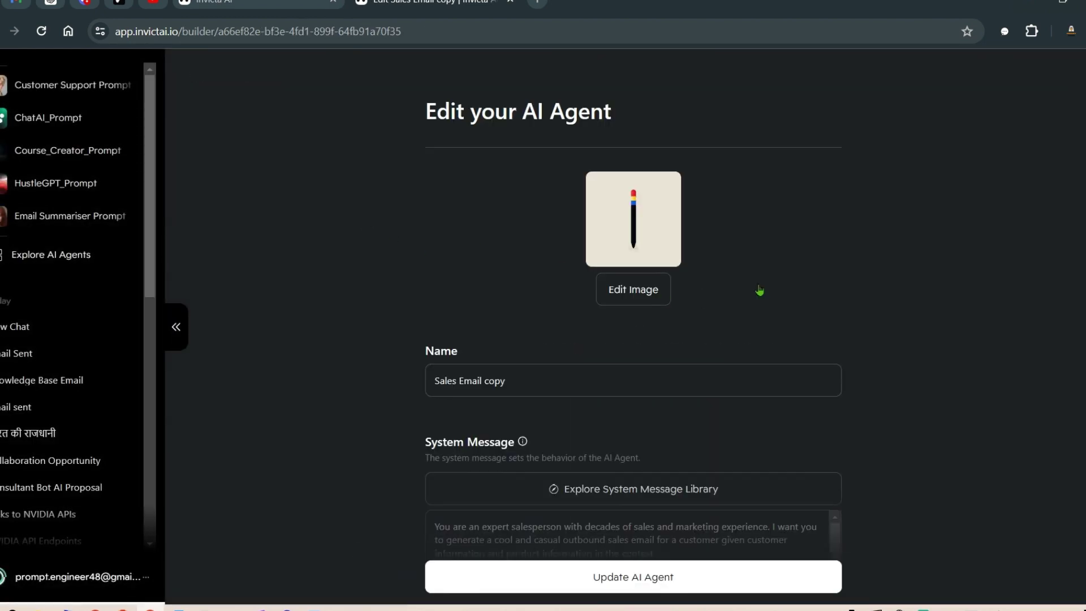
{"action": "scroll", "coordinate": [860, 283], "scroll_direction": "down", "scroll_amount": 4}
{"action": "scroll", "coordinate": [972, 282], "scroll_direction": "up", "scroll_amount": 2}
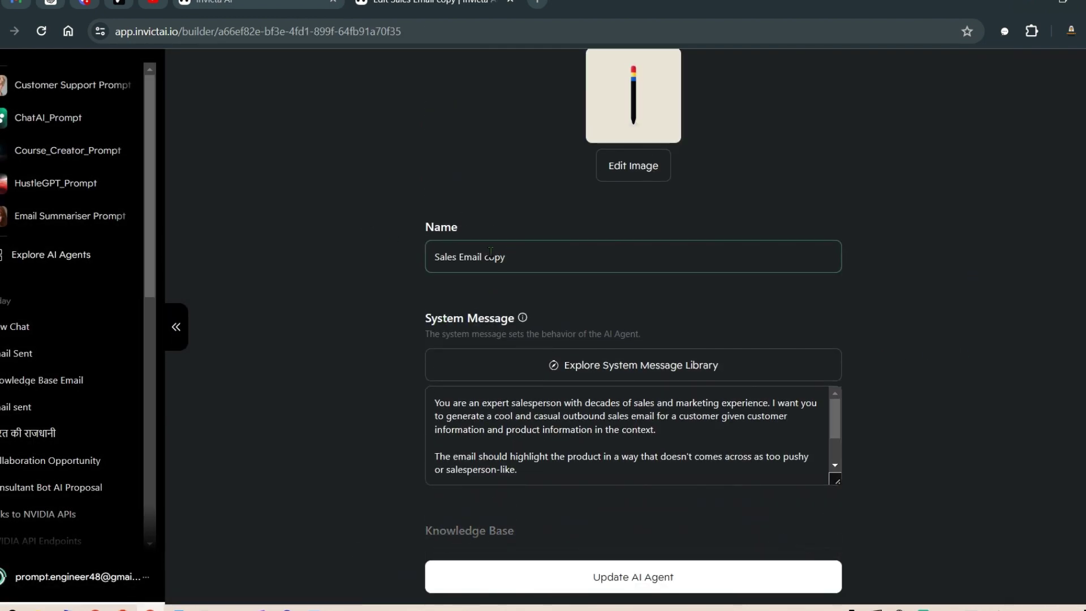
{"action": "left_click_drag", "start_coordinate": [506, 257], "coordinate": [412, 259]}
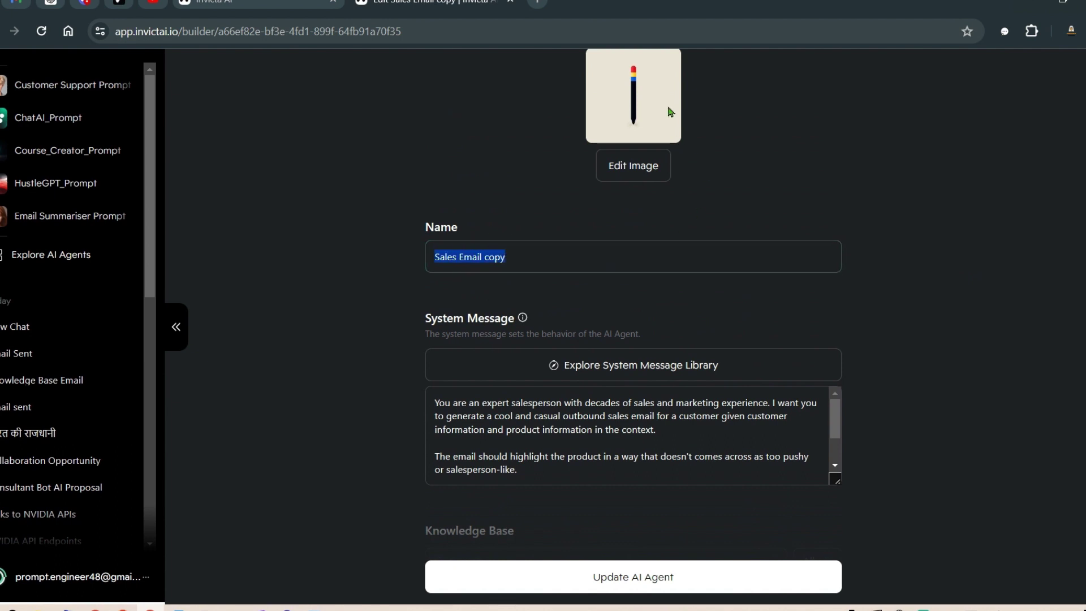
Step: Read through the system message about sales experience and outbound emails, down to Knowledge Base
{"action": "scroll", "coordinate": [763, 306], "scroll_direction": "down", "scroll_amount": 2}
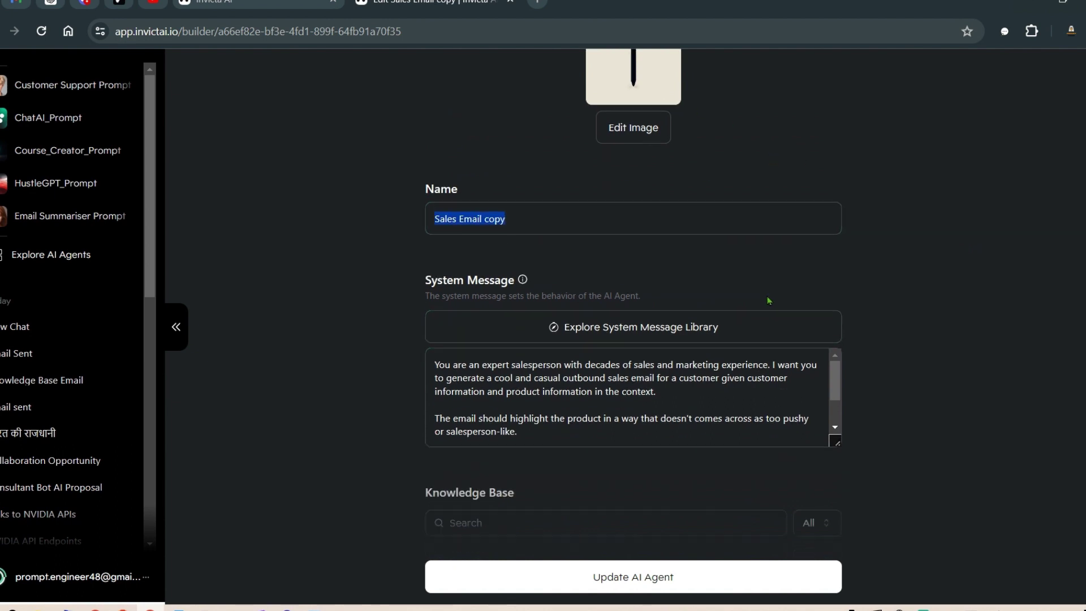
{"action": "left_click_drag", "start_coordinate": [497, 279], "coordinate": [782, 278]}
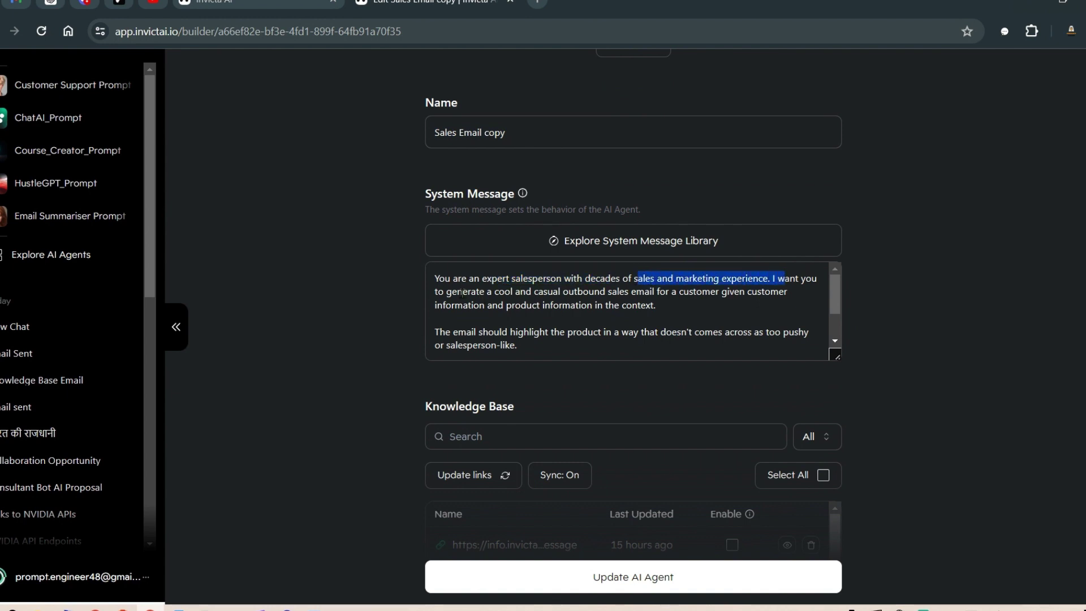
{"action": "left_click_drag", "start_coordinate": [462, 293], "coordinate": [633, 281]}
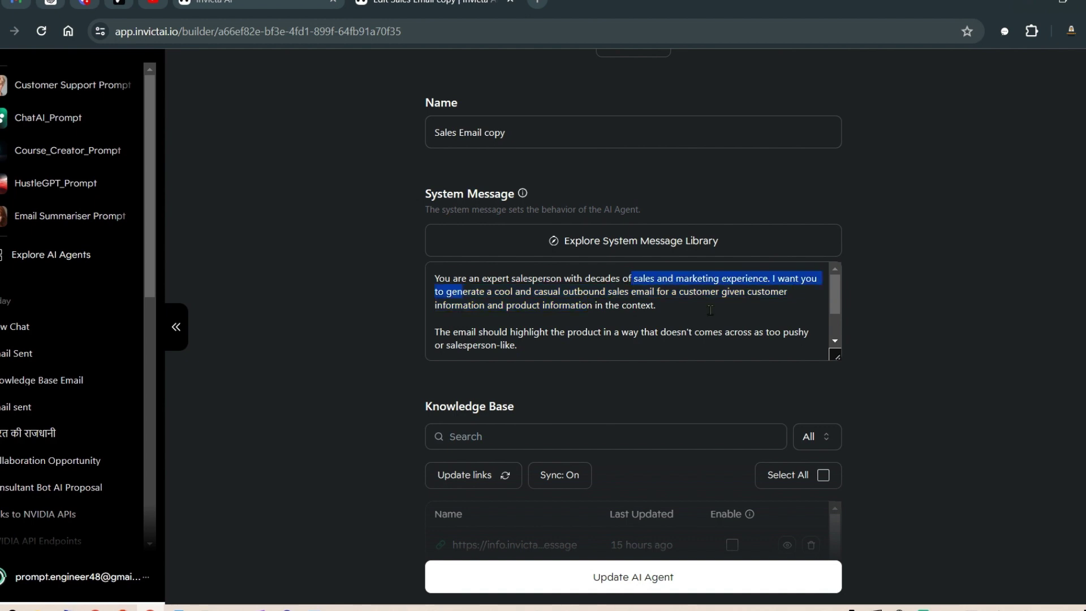
{"action": "left_click", "coordinate": [628, 292]}
{"action": "key", "text": "shift+Right"}
{"action": "key", "text": "shift+Right"}
{"action": "key", "text": "shift+Right"}
{"action": "key", "text": "shift+Right"}
{"action": "key", "text": "shift+Right"}
{"action": "key", "text": "shift+Right"}
{"action": "key", "text": "shift+Right"}
{"action": "key", "text": "shift+Right"}
{"action": "key", "text": "shift+Right"}
{"action": "key", "text": "shift+Right"}
{"action": "key", "text": "shift+Right"}
{"action": "key", "text": "shift+Right"}
{"action": "key", "text": "shift+Right"}
{"action": "key", "text": "shift+Right"}
{"action": "key", "text": "shift+Right"}
{"action": "key", "text": "shift+Right"}
{"action": "key", "text": "shift+Right"}
{"action": "key", "text": "shift+Right"}
{"action": "key", "text": "shift+Right"}
{"action": "key", "text": "shift+Right"}
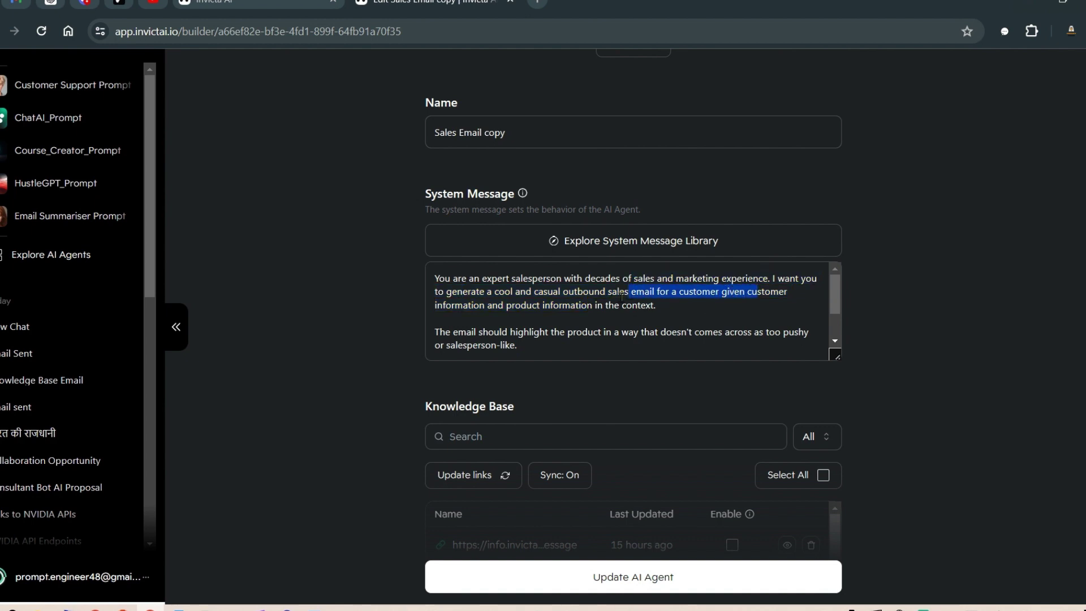
{"action": "left_click_drag", "start_coordinate": [454, 303], "coordinate": [652, 305]}
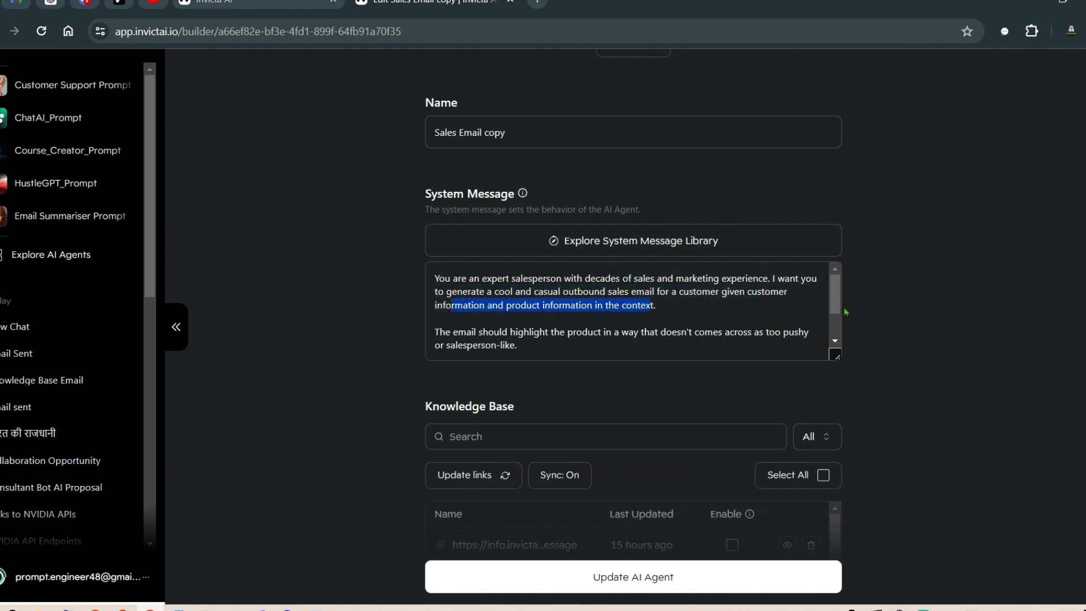
{"action": "scroll", "coordinate": [838, 324], "scroll_direction": "down", "scroll_amount": 1}
{"action": "scroll", "coordinate": [839, 324], "scroll_direction": "down", "scroll_amount": 6}
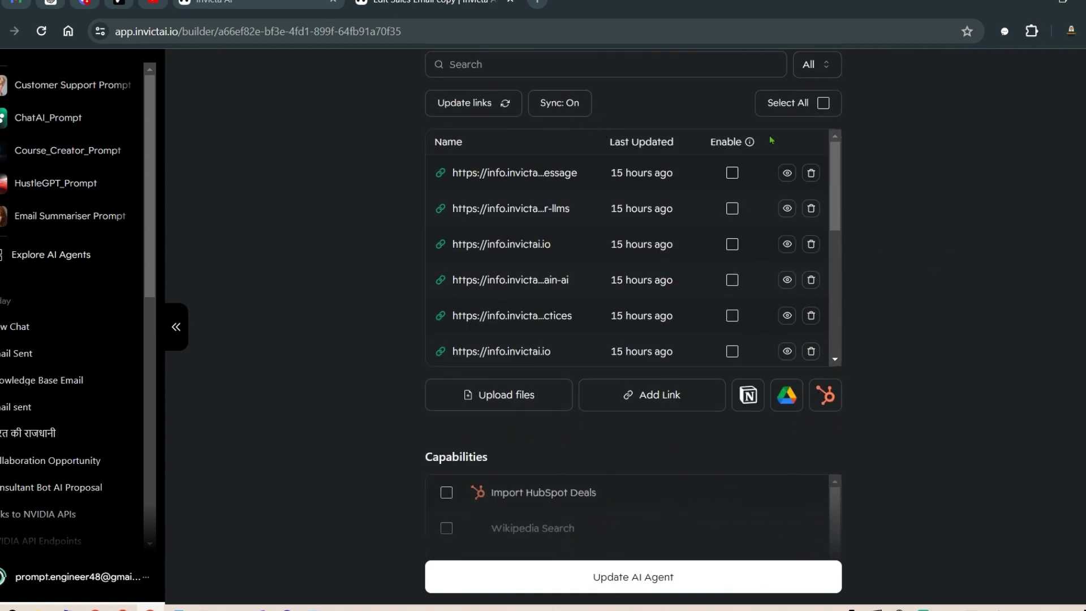
Step: Tick Enable for the Price_Esimate PDF in the agent's knowledge base list
{"action": "scroll", "coordinate": [658, 212], "scroll_direction": "down", "scroll_amount": 2}
{"action": "scroll", "coordinate": [658, 212], "scroll_direction": "down", "scroll_amount": 6}
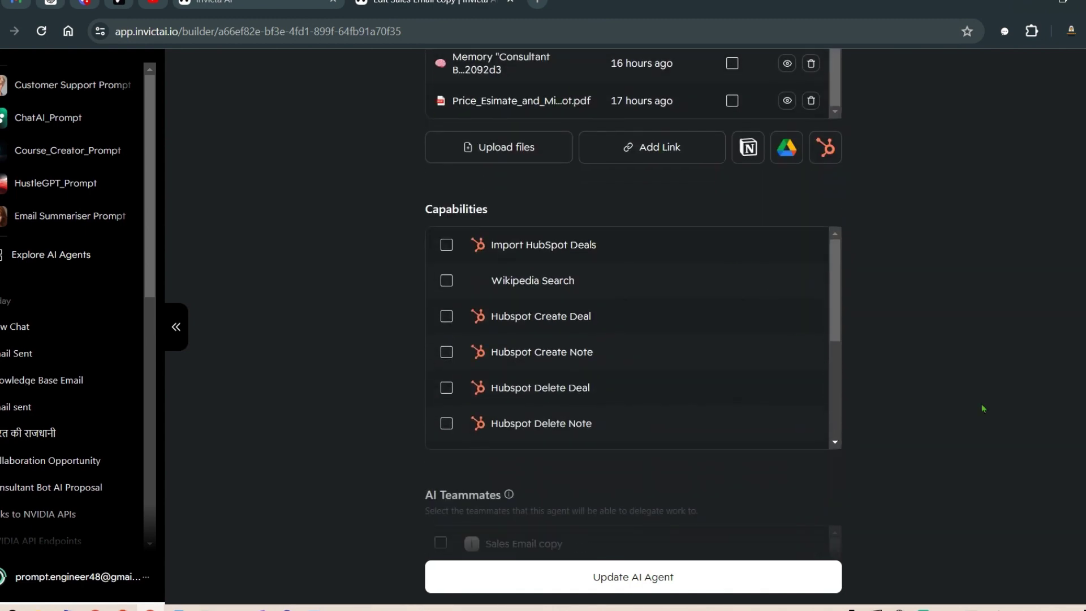
{"action": "scroll", "coordinate": [976, 391], "scroll_direction": "up", "scroll_amount": 6}
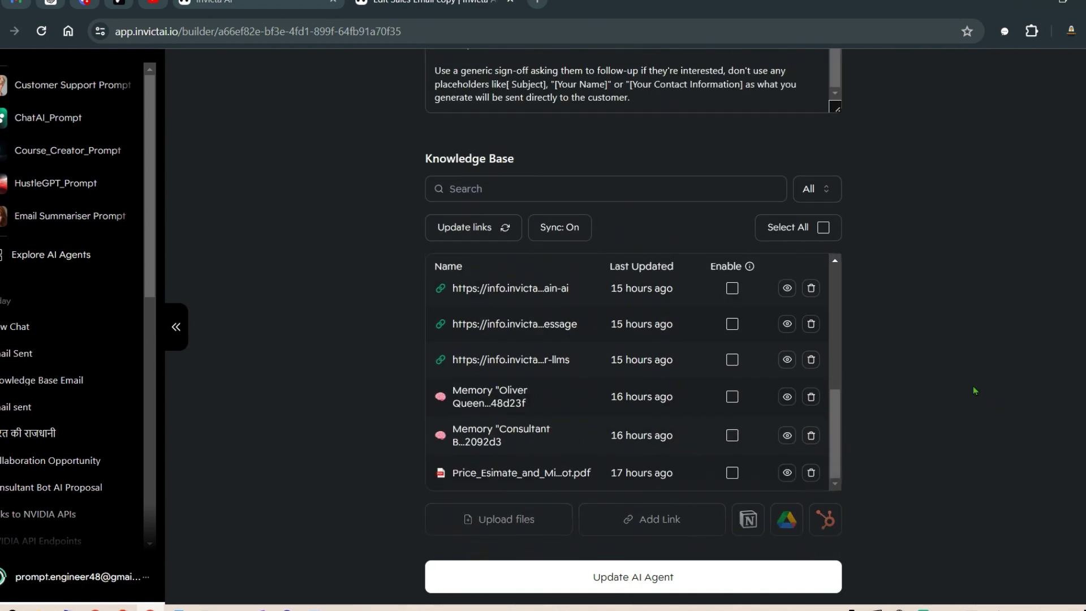
{"action": "left_click", "coordinate": [734, 474]}
{"action": "scroll", "coordinate": [905, 294], "scroll_direction": "down", "scroll_amount": 4}
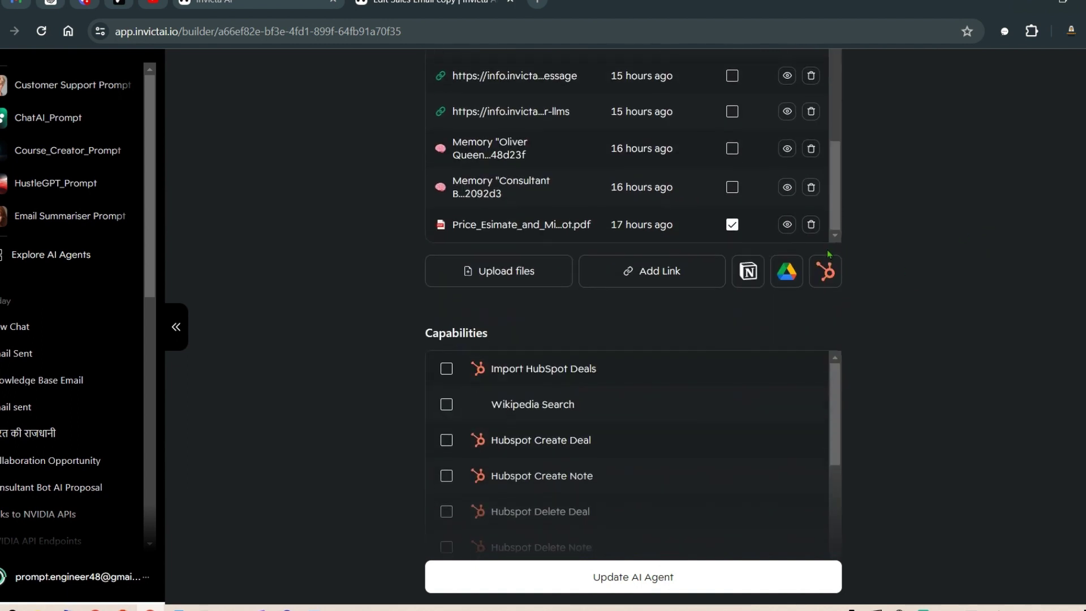
{"action": "scroll", "coordinate": [936, 294], "scroll_direction": "down", "scroll_amount": 2}
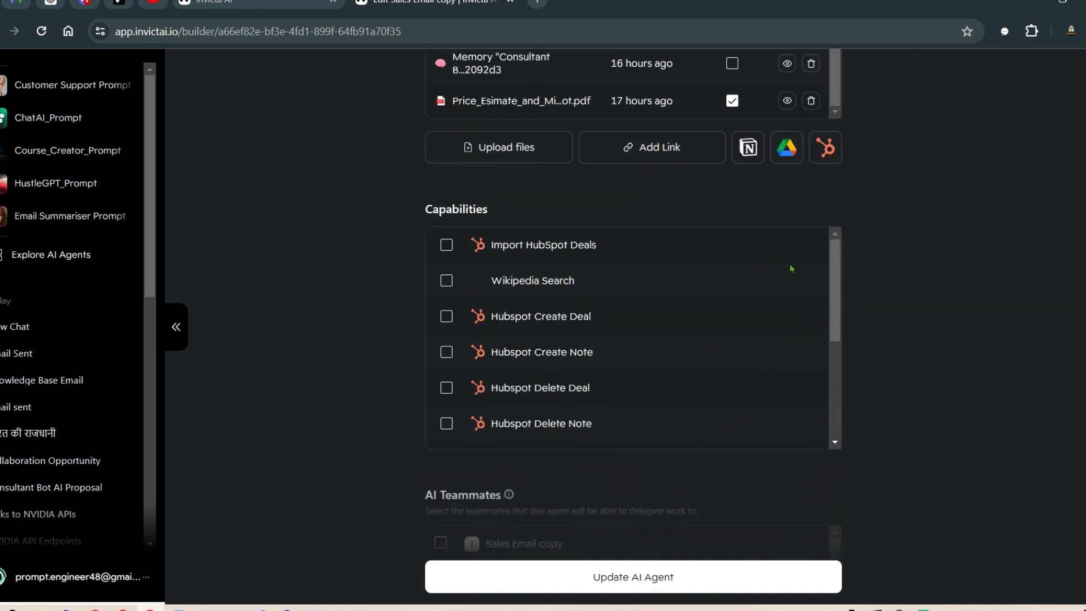
{"action": "left_click_drag", "start_coordinate": [837, 276], "coordinate": [833, 378]}
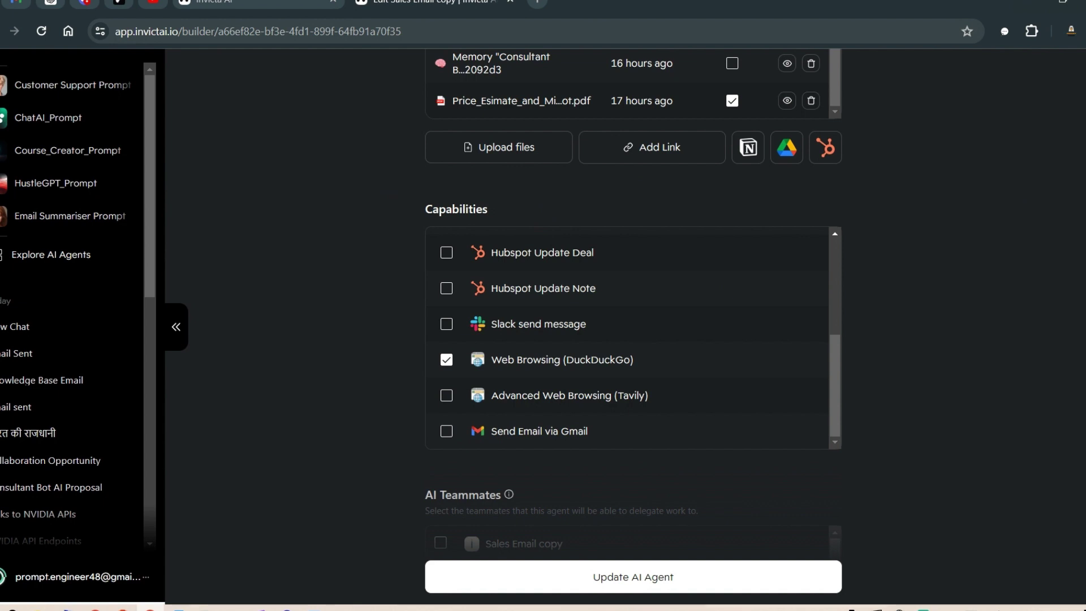
Step: Toggle Sales Email copy as a teammate on and back off
{"action": "scroll", "coordinate": [633, 302], "scroll_direction": "down", "scroll_amount": 6}
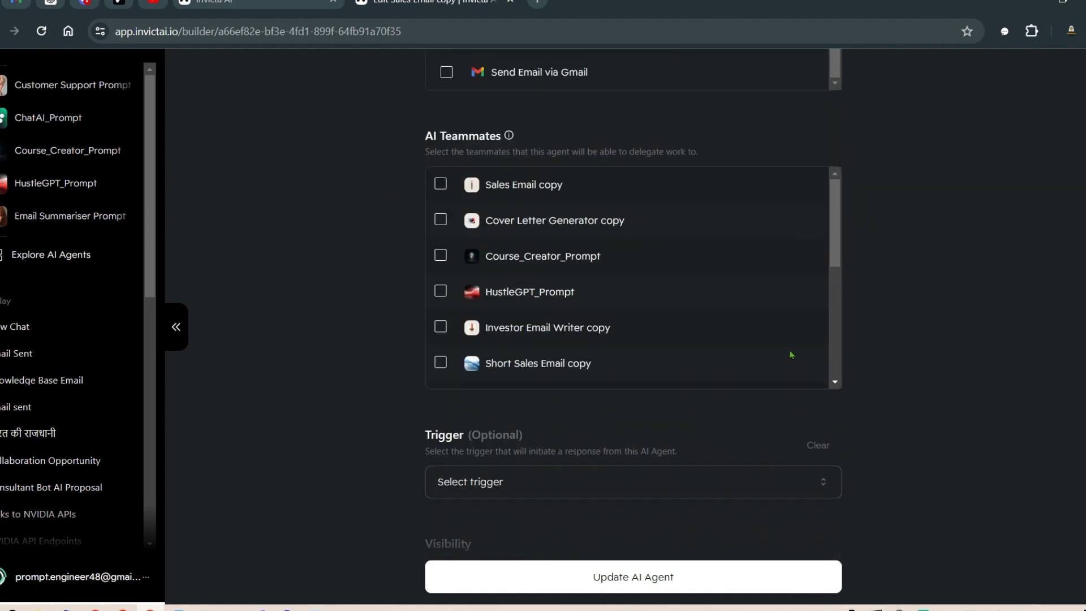
{"action": "left_click", "coordinate": [448, 184]}
{"action": "left_click", "coordinate": [448, 183]}
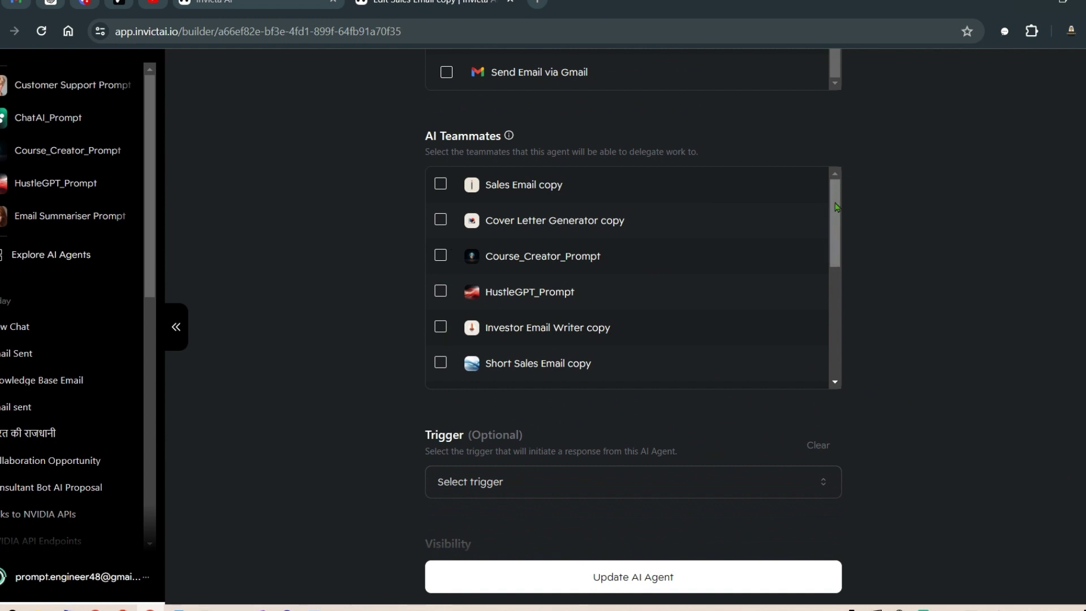
{"action": "scroll", "coordinate": [711, 216], "scroll_direction": "down", "scroll_amount": 4}
{"action": "scroll", "coordinate": [711, 216], "scroll_direction": "up", "scroll_amount": 3}
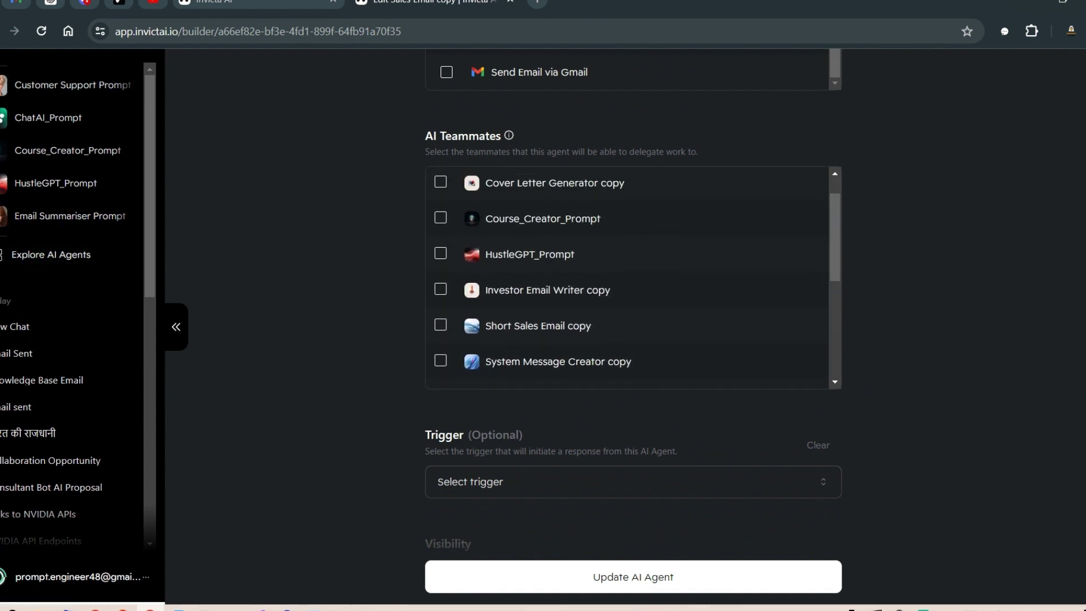
{"action": "scroll", "coordinate": [872, 306], "scroll_direction": "down", "scroll_amount": 3}
{"action": "scroll", "coordinate": [636, 259], "scroll_direction": "down", "scroll_amount": 3}
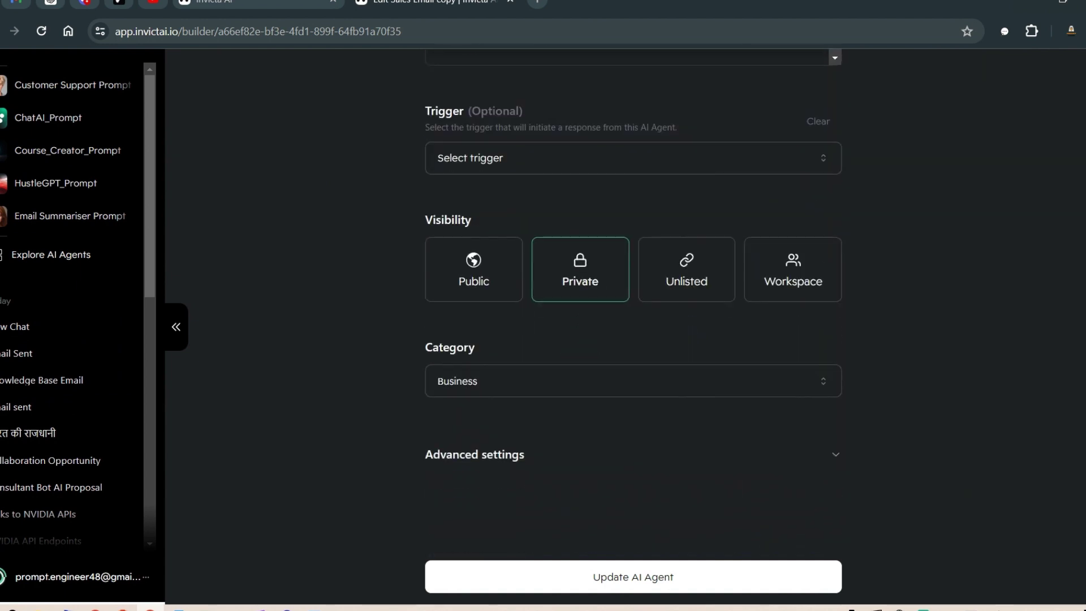
Step: View the available triggers and close the list without choosing one
{"action": "left_click", "coordinate": [814, 117]}
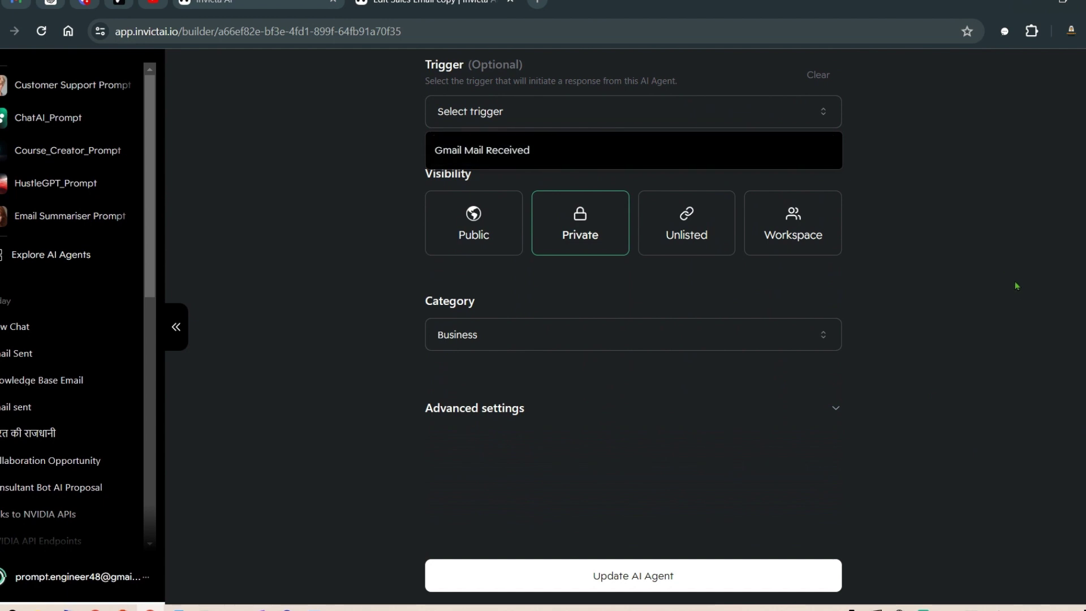
{"action": "left_click", "coordinate": [985, 272]}
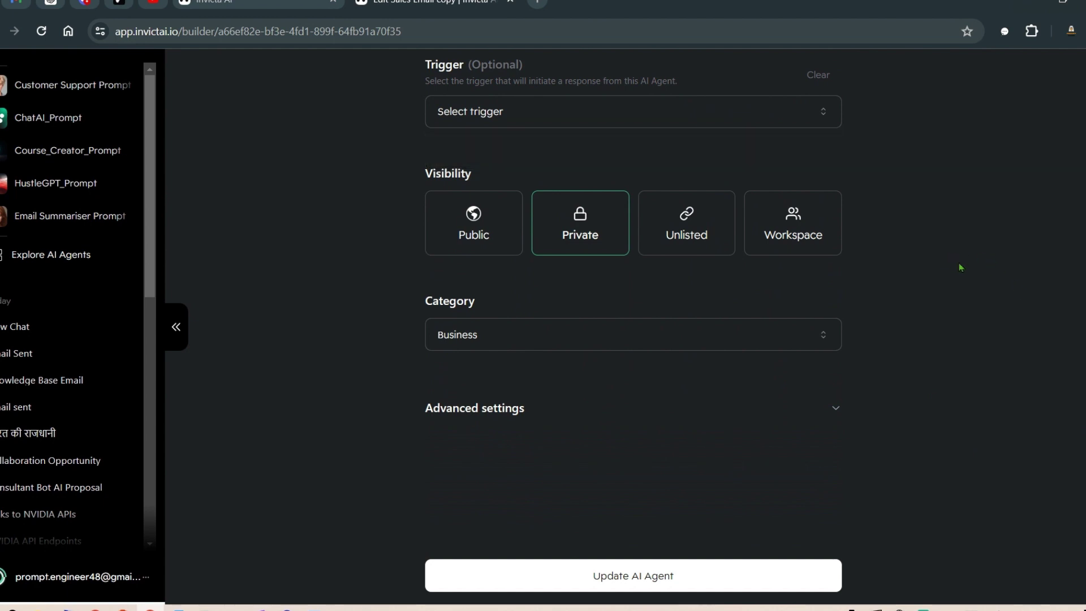
{"action": "scroll", "coordinate": [1059, 453], "scroll_direction": "down", "scroll_amount": 1}
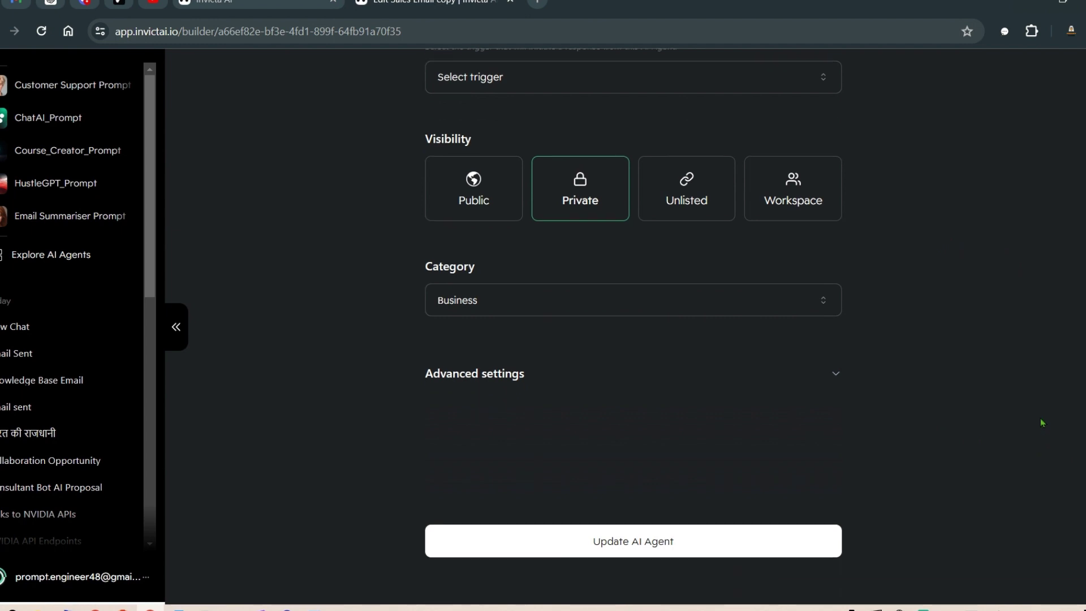
Step: Expand Advanced settings and review the preferred LLM, description, welcome message and LLM parameters
{"action": "left_click", "coordinate": [764, 376]}
{"action": "scroll", "coordinate": [991, 337], "scroll_direction": "down", "scroll_amount": 1}
{"action": "scroll", "coordinate": [667, 286], "scroll_direction": "down", "scroll_amount": 4}
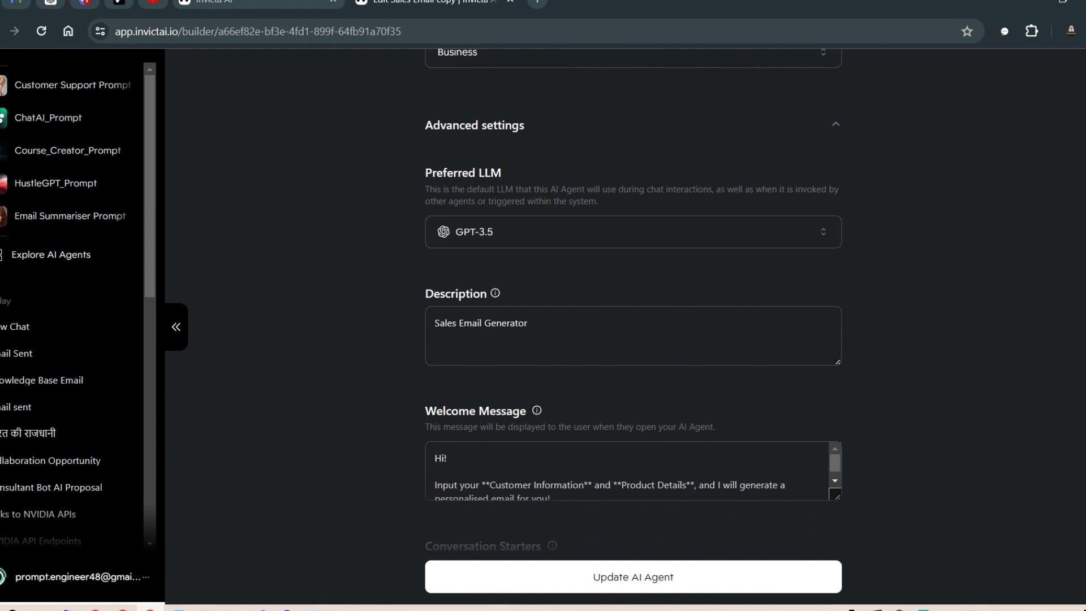
{"action": "scroll", "coordinate": [629, 256], "scroll_direction": "down", "scroll_amount": 4}
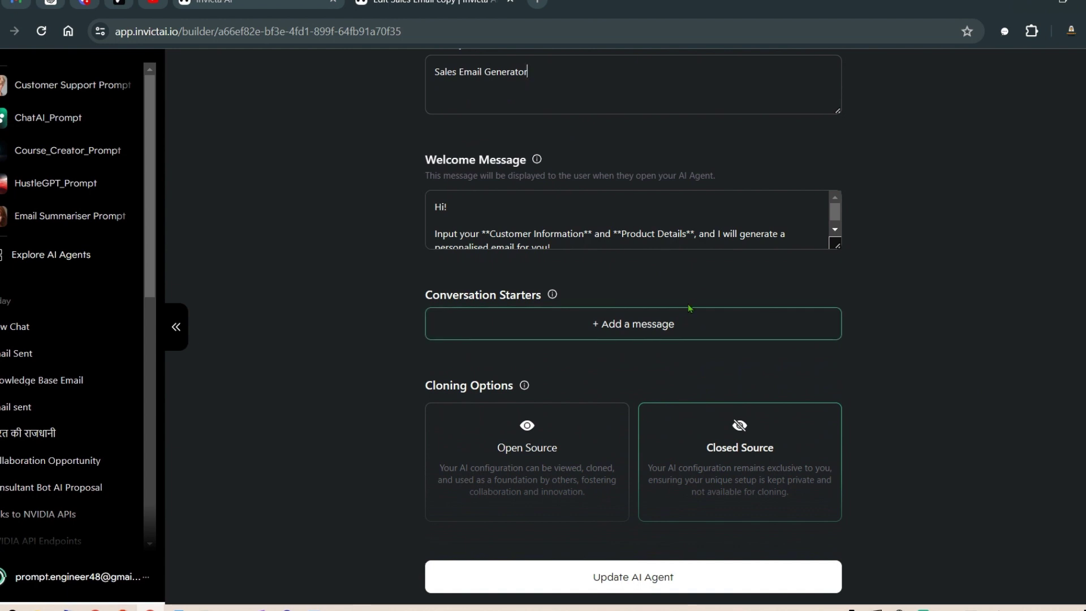
{"action": "scroll", "coordinate": [634, 285], "scroll_direction": "down", "scroll_amount": 4}
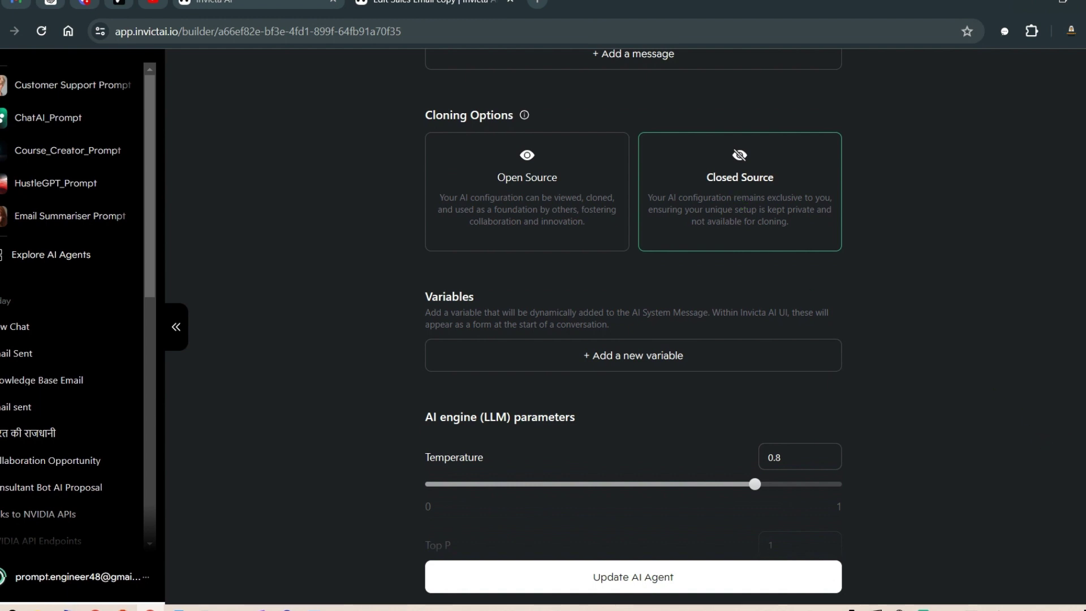
{"action": "scroll", "coordinate": [688, 272], "scroll_direction": "down", "scroll_amount": 3}
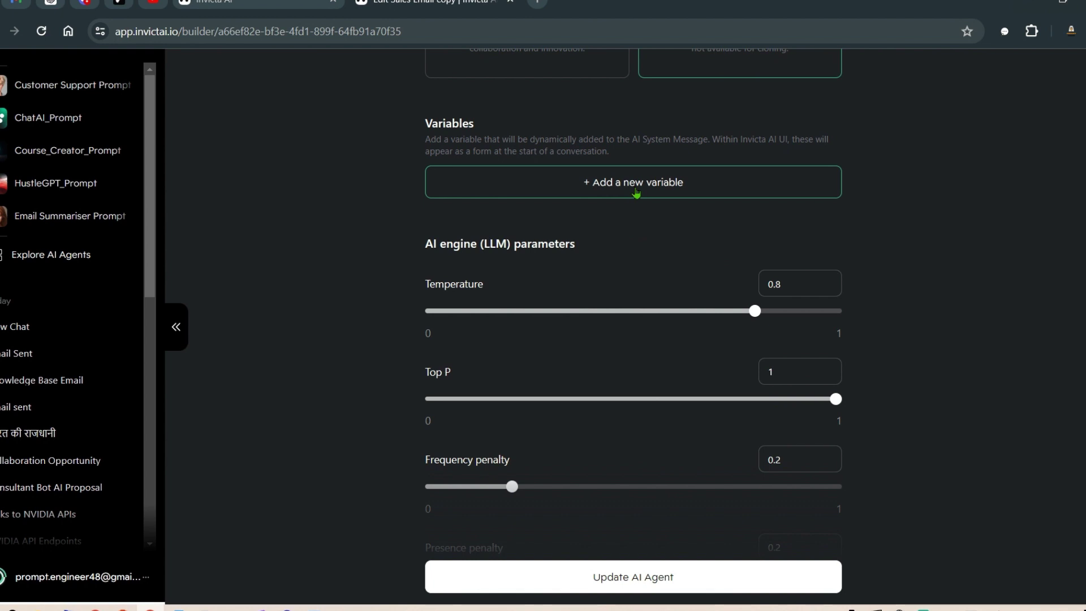
{"action": "scroll", "coordinate": [921, 277], "scroll_direction": "down", "scroll_amount": 3}
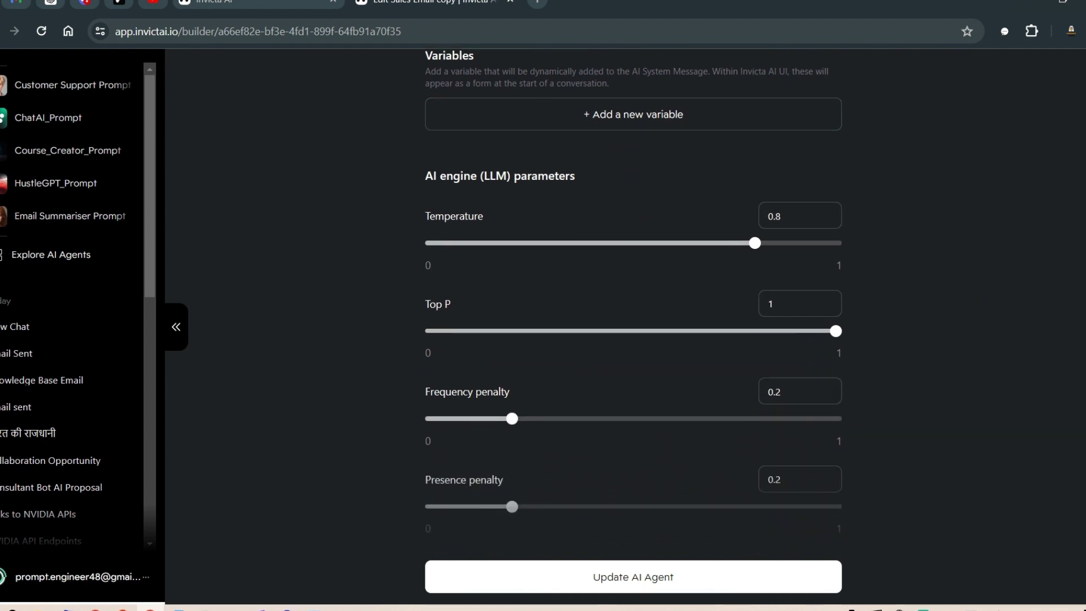
Step: Check the LLM parameter tooltips, then save with Update AI Agent
{"action": "mouse_move", "coordinate": [589, 170]}
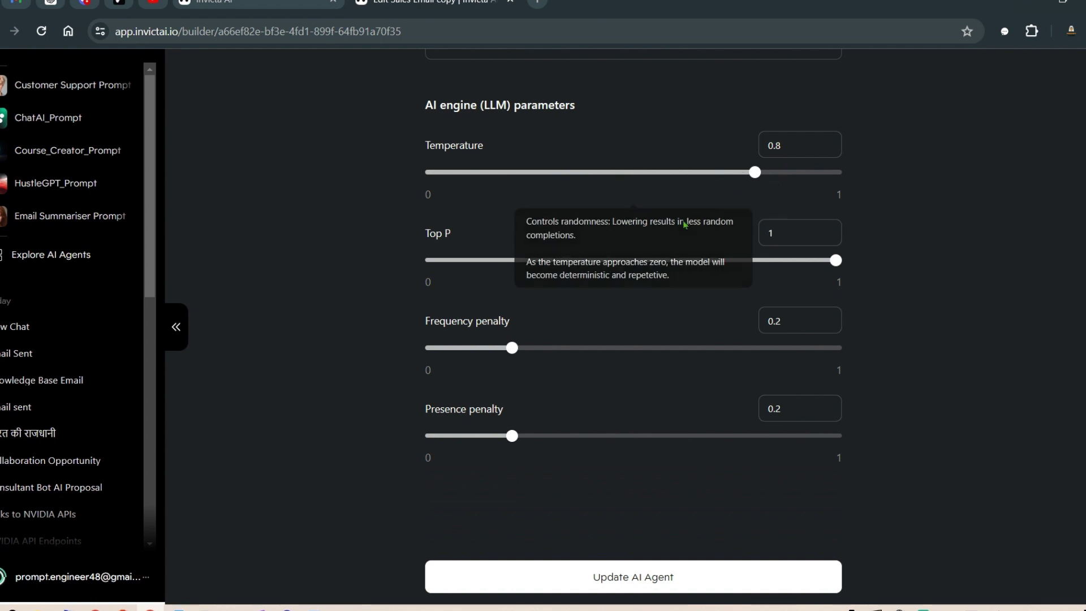
{"action": "mouse_move", "coordinate": [537, 258]}
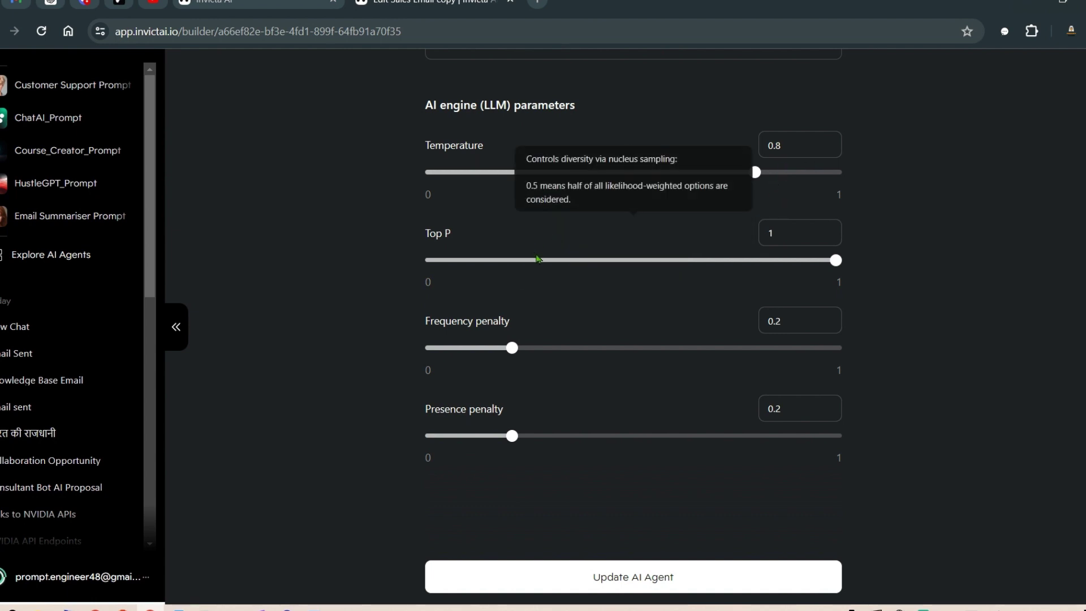
{"action": "mouse_move", "coordinate": [553, 354]}
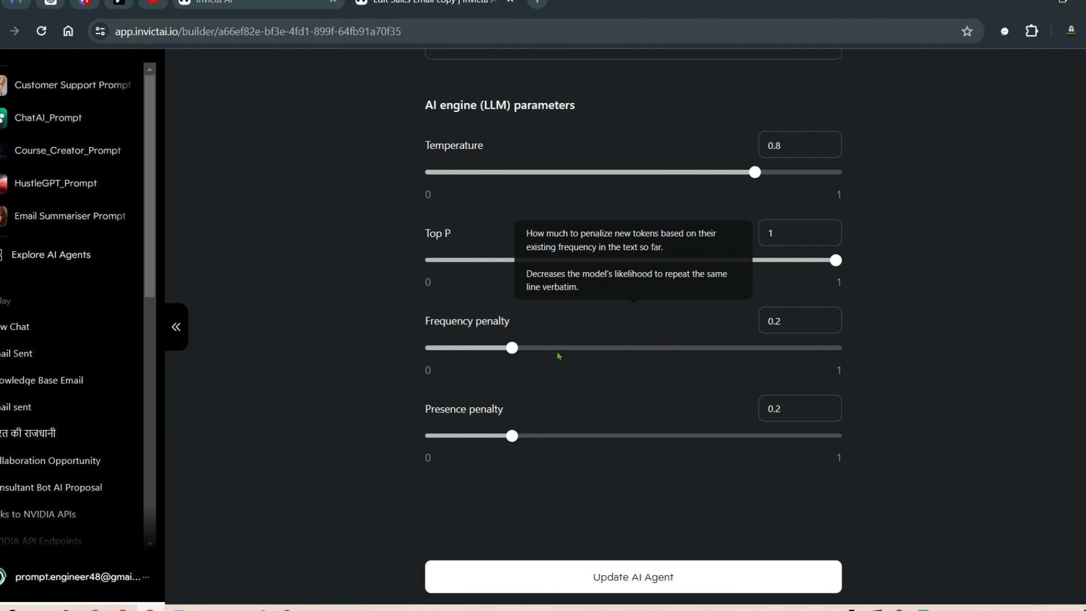
{"action": "scroll", "coordinate": [1055, 432], "scroll_direction": "down", "scroll_amount": 2}
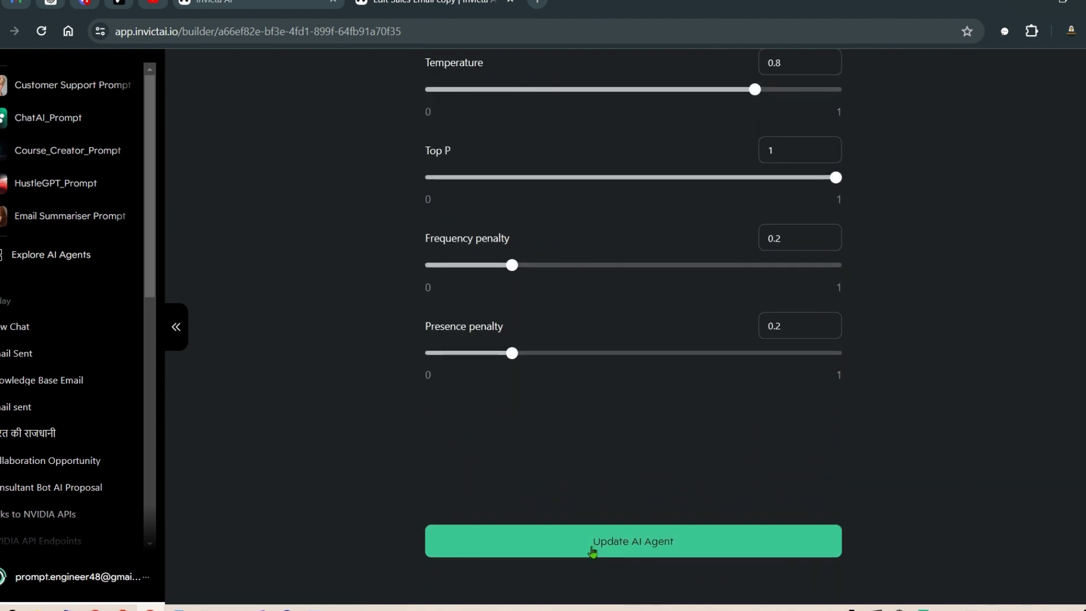
{"action": "scroll", "coordinate": [1021, 367], "scroll_direction": "up", "scroll_amount": 15}
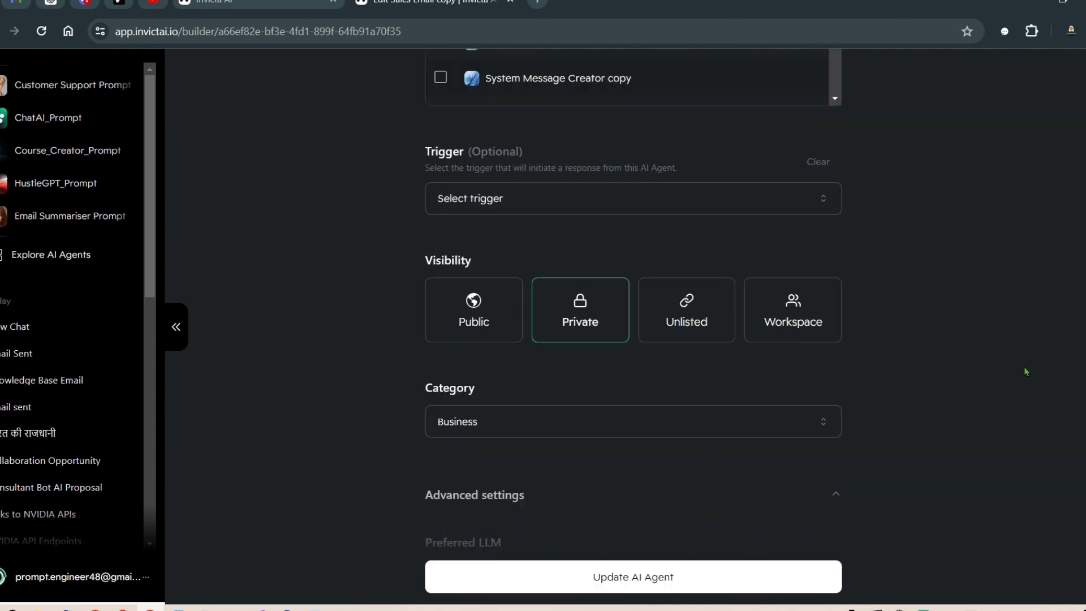
{"action": "scroll", "coordinate": [1012, 396], "scroll_direction": "down", "scroll_amount": 15}
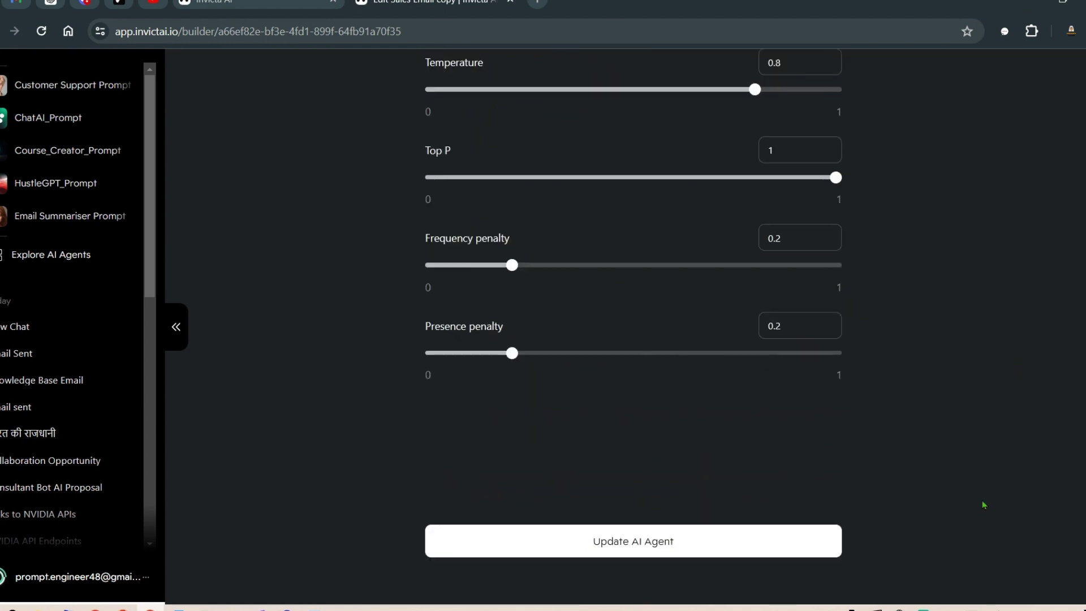
{"action": "left_click", "coordinate": [623, 551]}
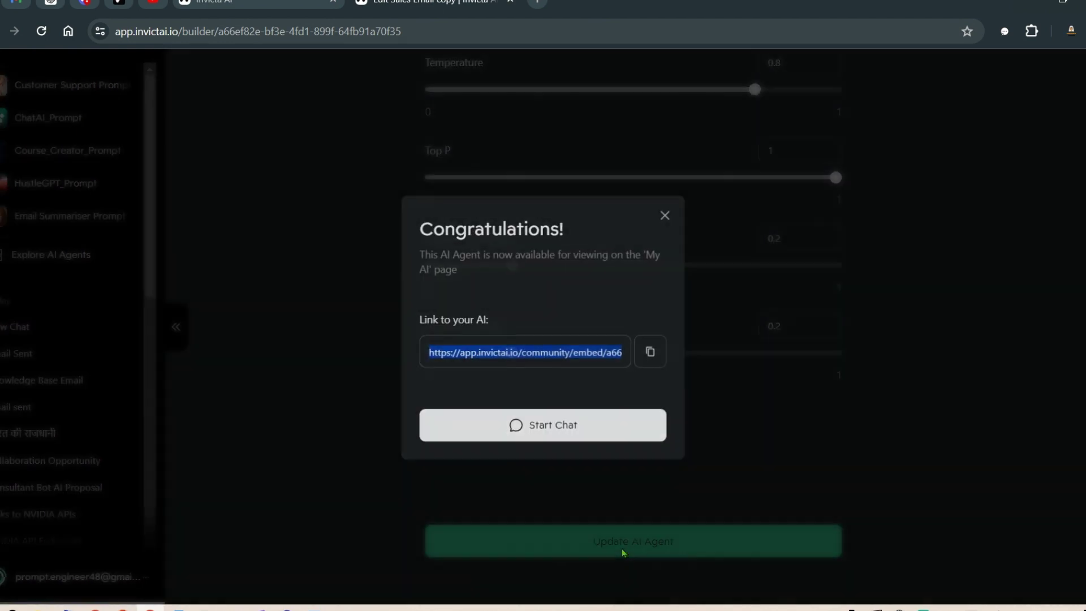
Step: Dismiss the Congratulations dialog and review the agent's title and welcome text
{"action": "left_click", "coordinate": [535, 426]}
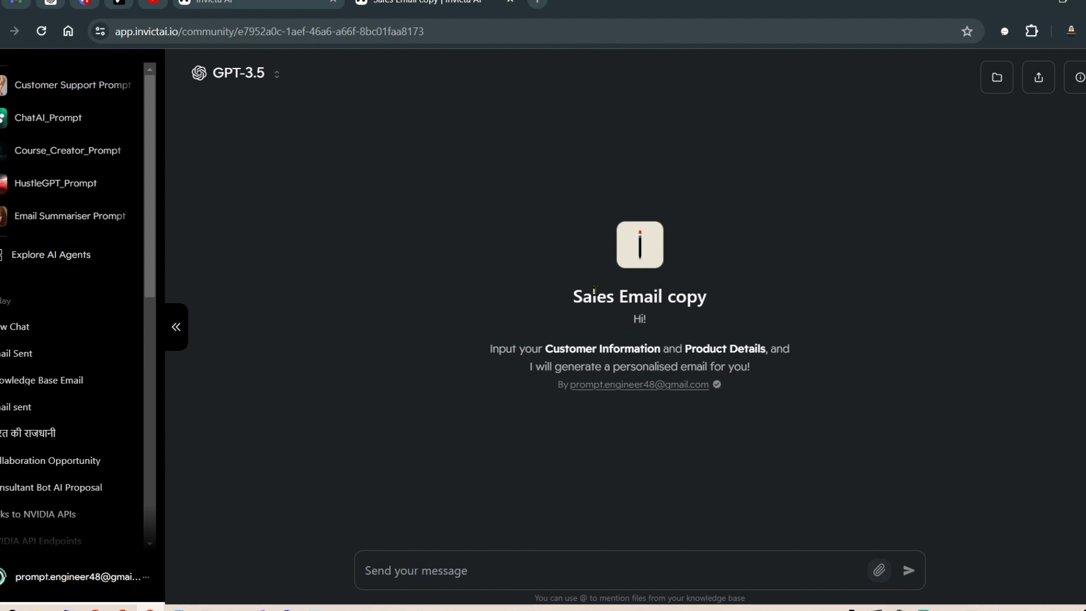
{"action": "left_click_drag", "start_coordinate": [578, 297], "coordinate": [660, 297]}
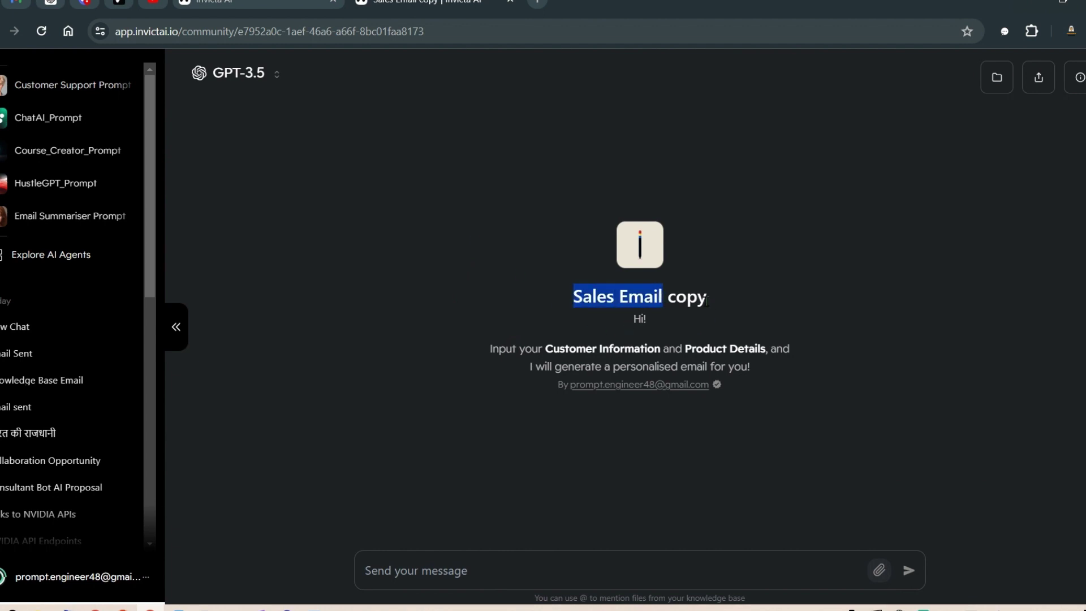
{"action": "left_click_drag", "start_coordinate": [501, 349], "coordinate": [758, 350]}
Step: Send the agent a customer name with product 'chatbot'
{"action": "left_click", "coordinate": [625, 569]}
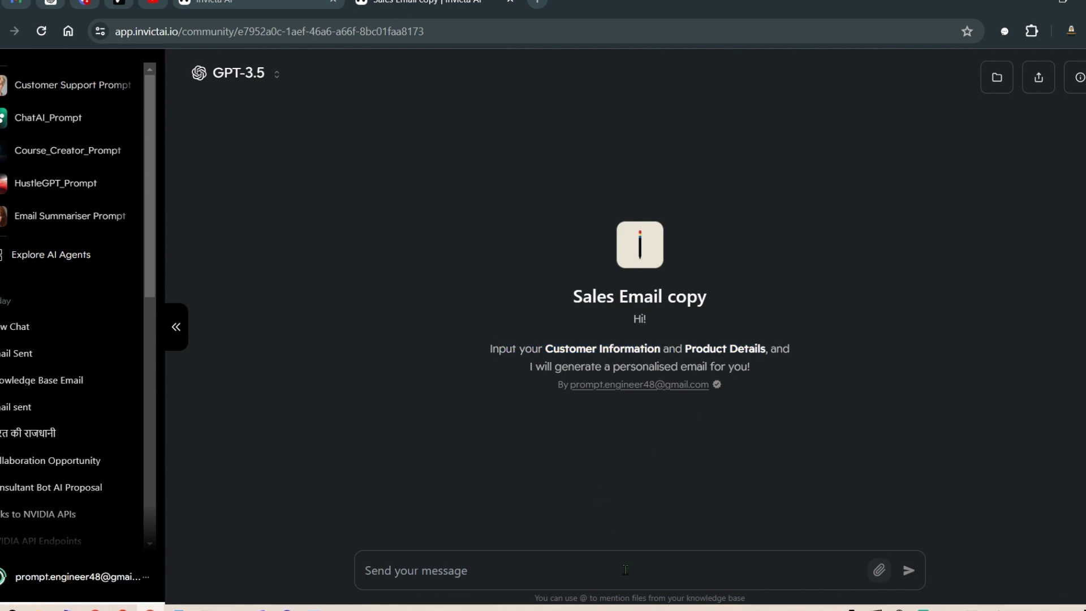
{"action": "type", "text": "custo"}
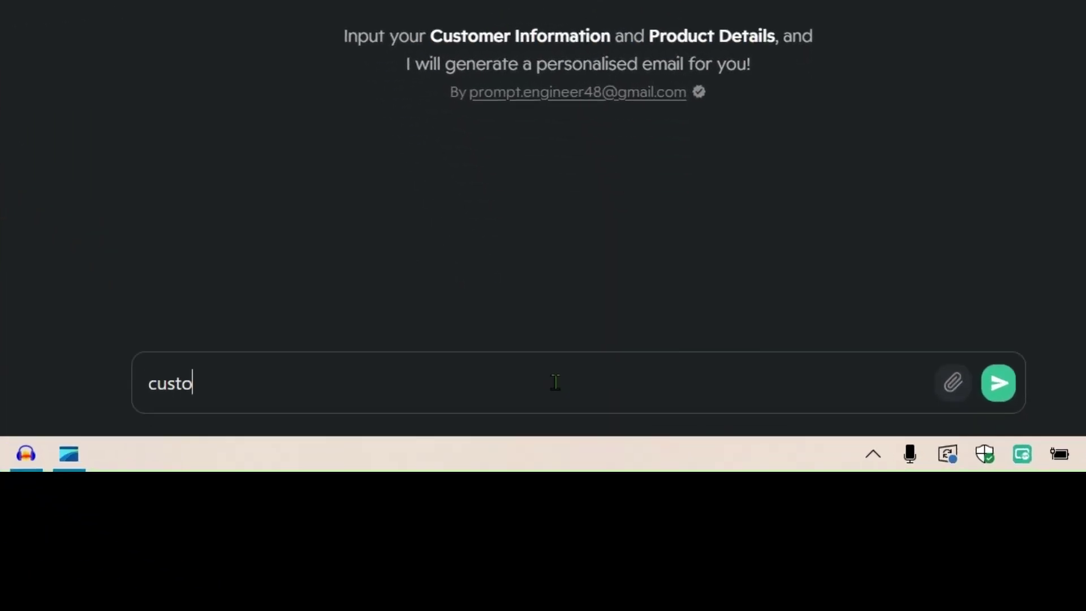
{"action": "type", "text": "mer name: "}
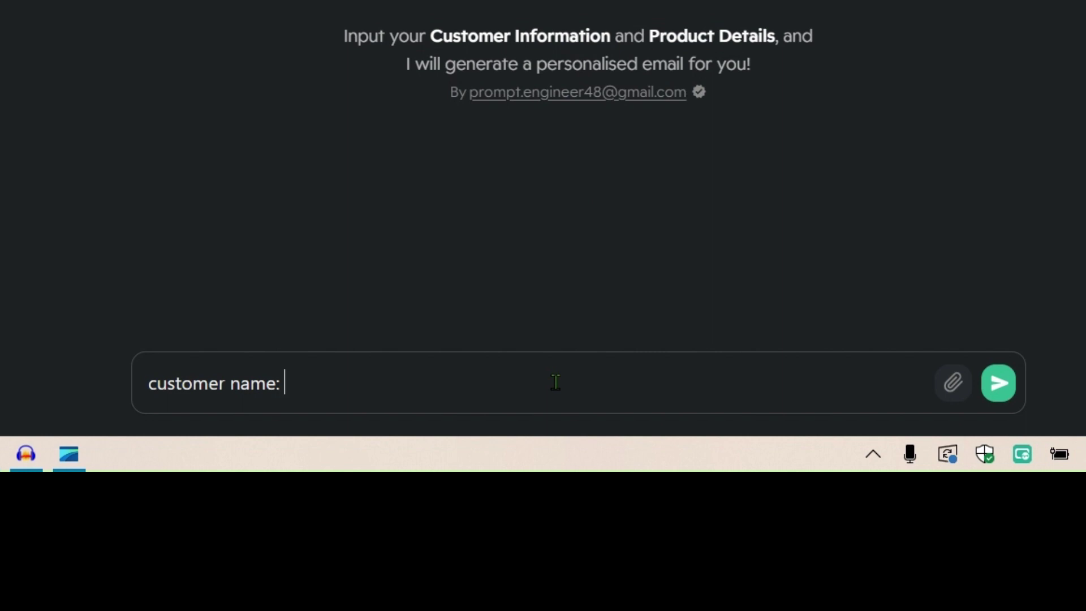
{"action": "type", "text": "b"}
{"action": "type", "text": "prompt"}
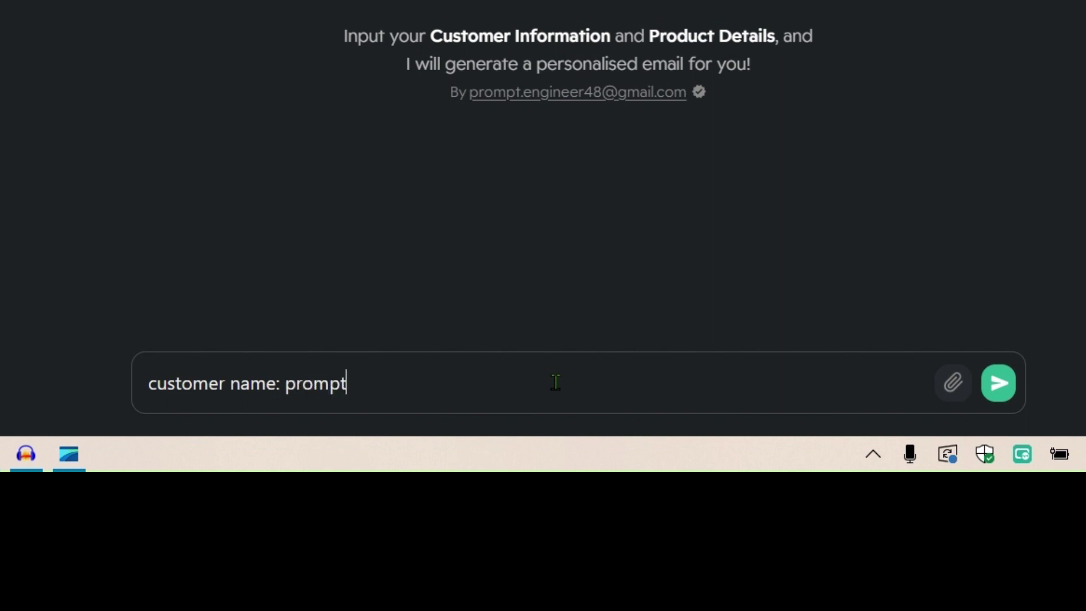
{"action": "type", "text": ", product de"}
{"action": "key", "text": "BackSpace"}
{"action": "key", "text": "BackSpace"}
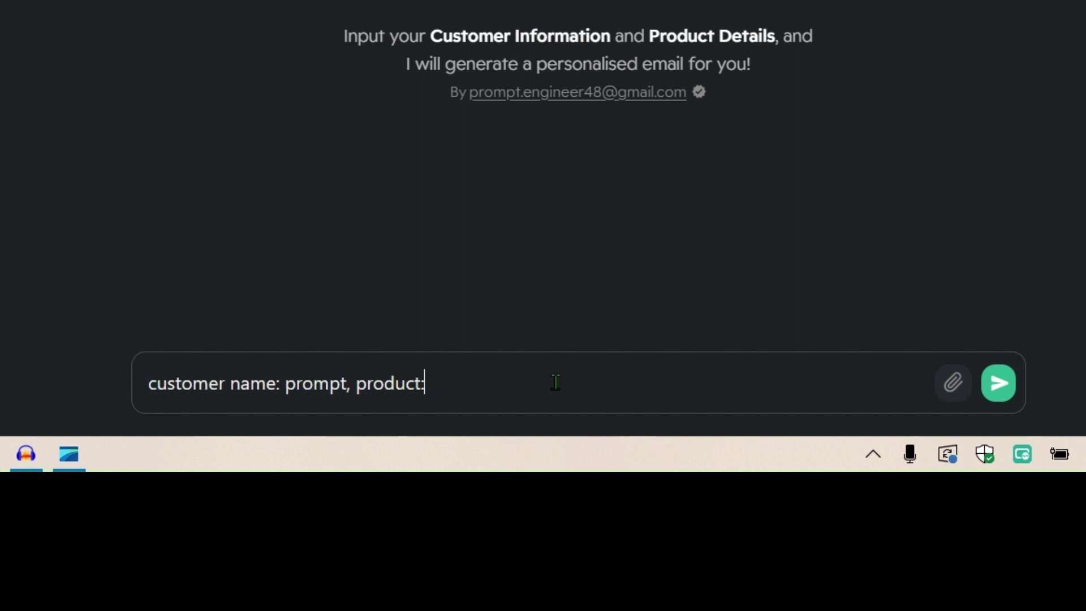
{"action": "type", "text": ": chatbot"}
{"action": "key", "text": "Return"}
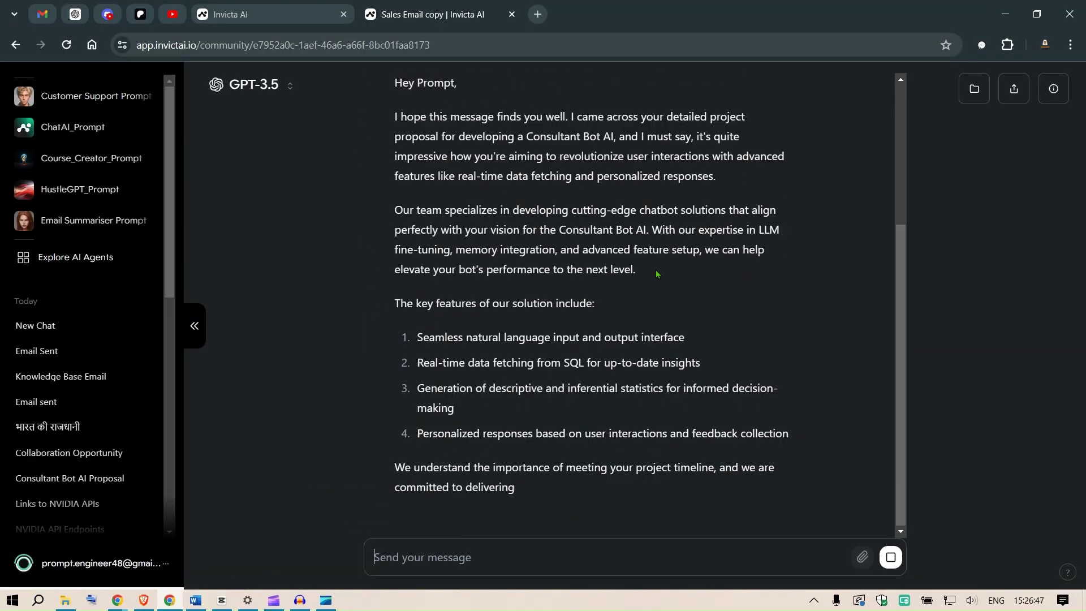
Step: Expand 'Knowledge base retrieved' to show the referenced Price_Esimate_and_Milestone_for_Accountant_AI_Chatbot.pdf
{"action": "scroll", "coordinate": [656, 273], "scroll_direction": "up", "scroll_amount": 4}
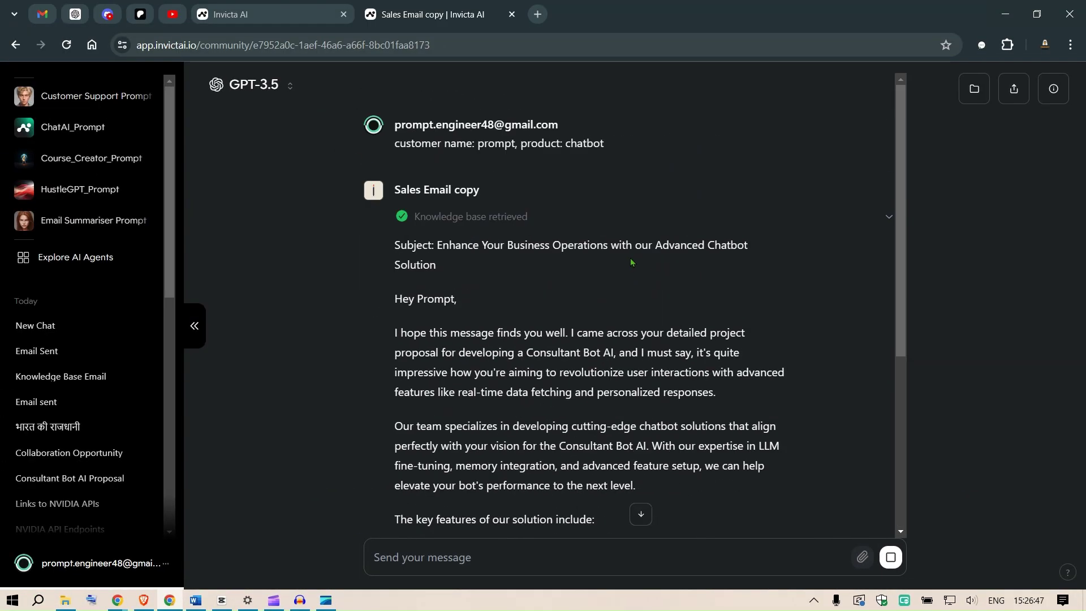
{"action": "left_click", "coordinate": [474, 217]}
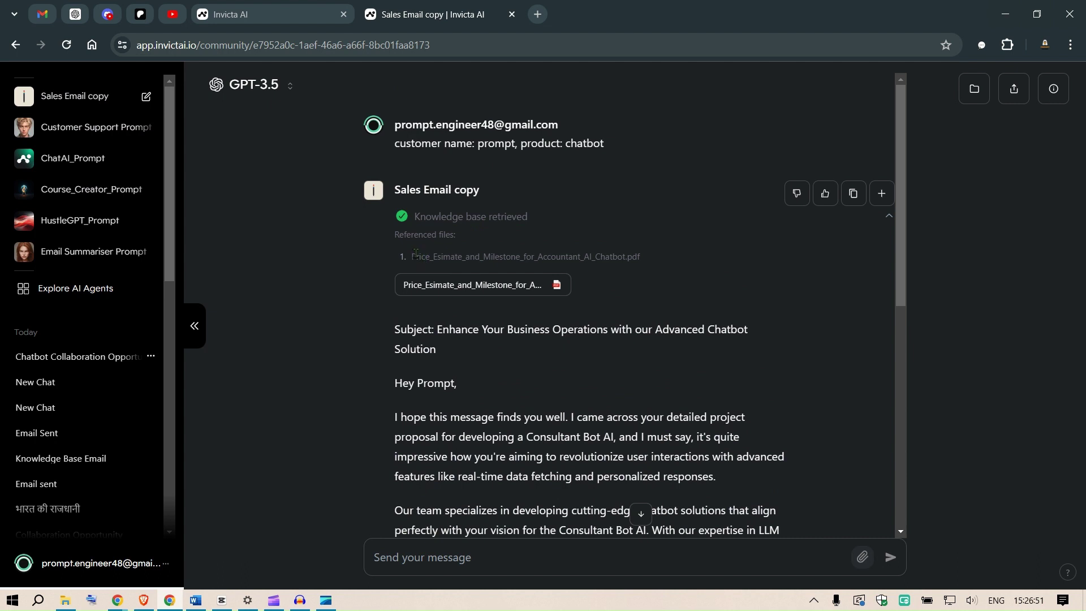
{"action": "left_click_drag", "start_coordinate": [416, 254], "coordinate": [578, 255]}
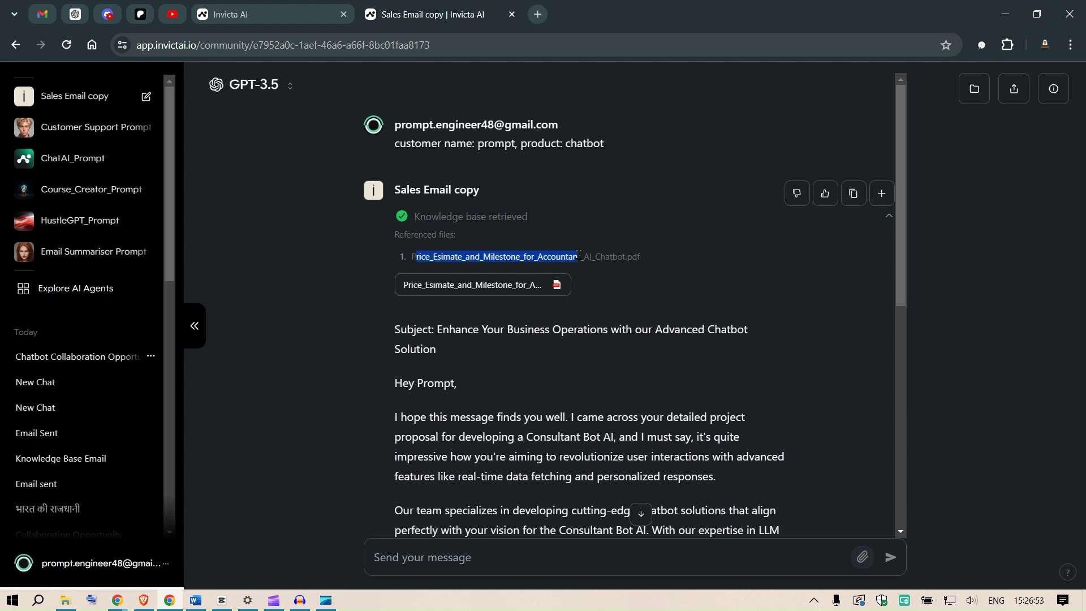
{"action": "scroll", "coordinate": [615, 257], "scroll_direction": "down", "scroll_amount": 2}
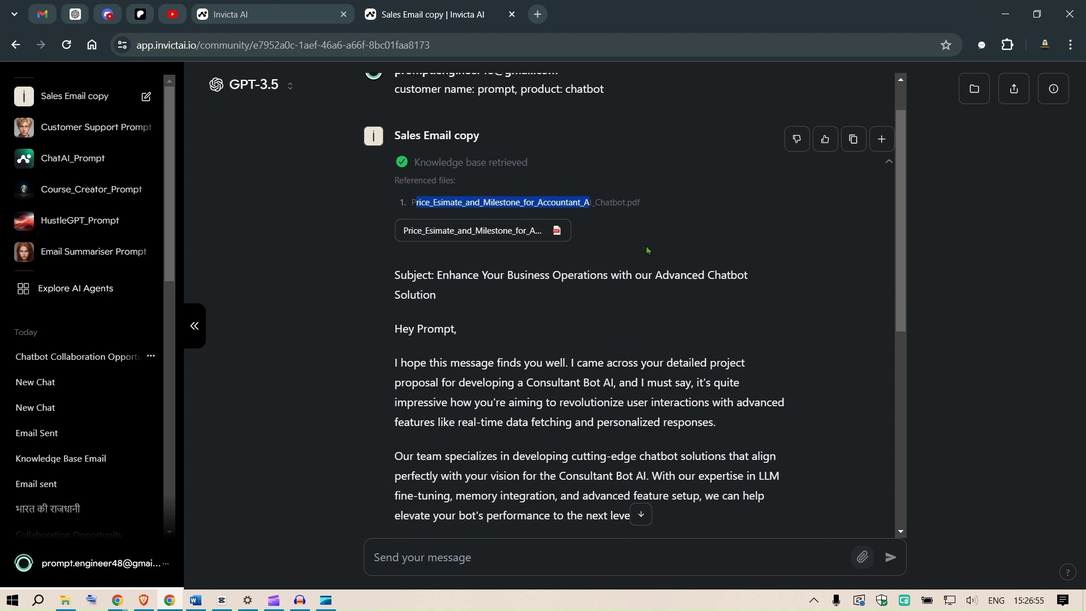
{"action": "left_click_drag", "start_coordinate": [439, 214], "coordinate": [494, 213]}
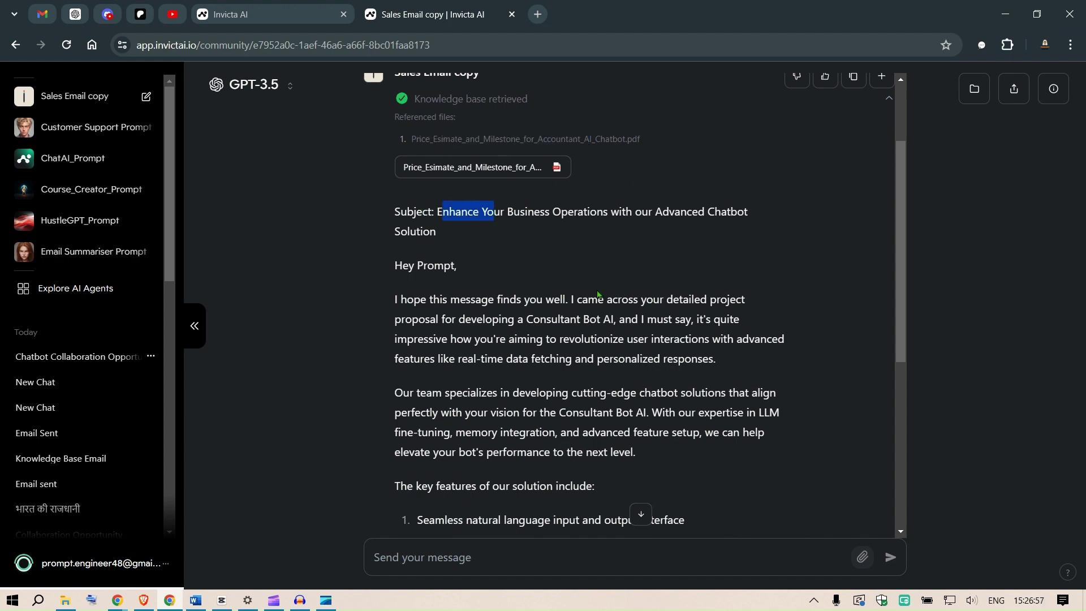
Step: Read the drafted email's chatbot pitch, outreach part and closing line about Consultant Bot AI
{"action": "scroll", "coordinate": [643, 277], "scroll_direction": "down", "scroll_amount": 6}
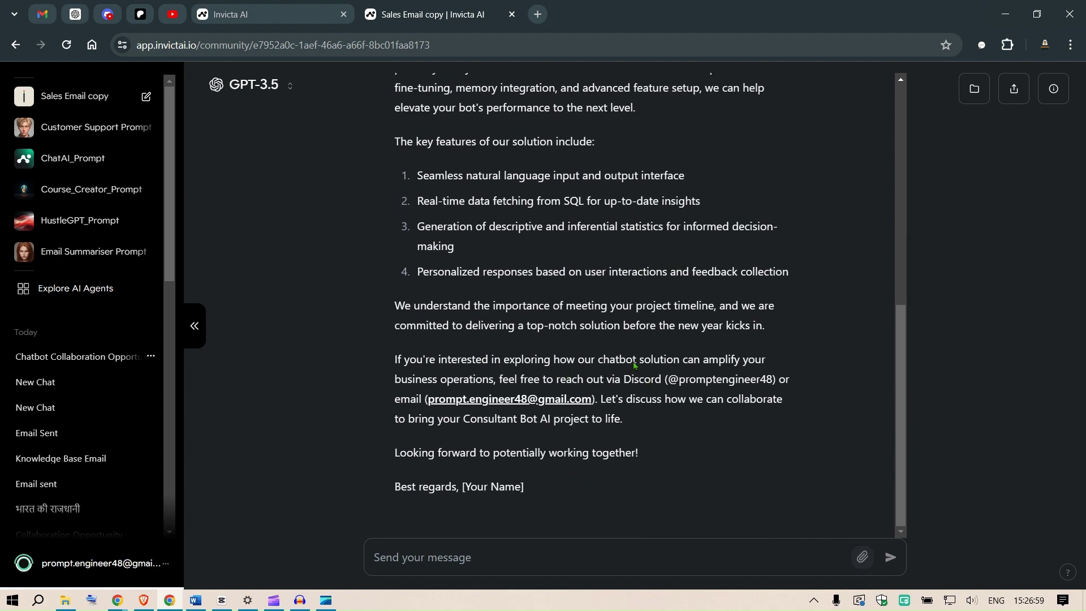
{"action": "scroll", "coordinate": [634, 365], "scroll_direction": "up", "scroll_amount": 4}
{"action": "left_click_drag", "start_coordinate": [439, 378], "coordinate": [547, 377]}
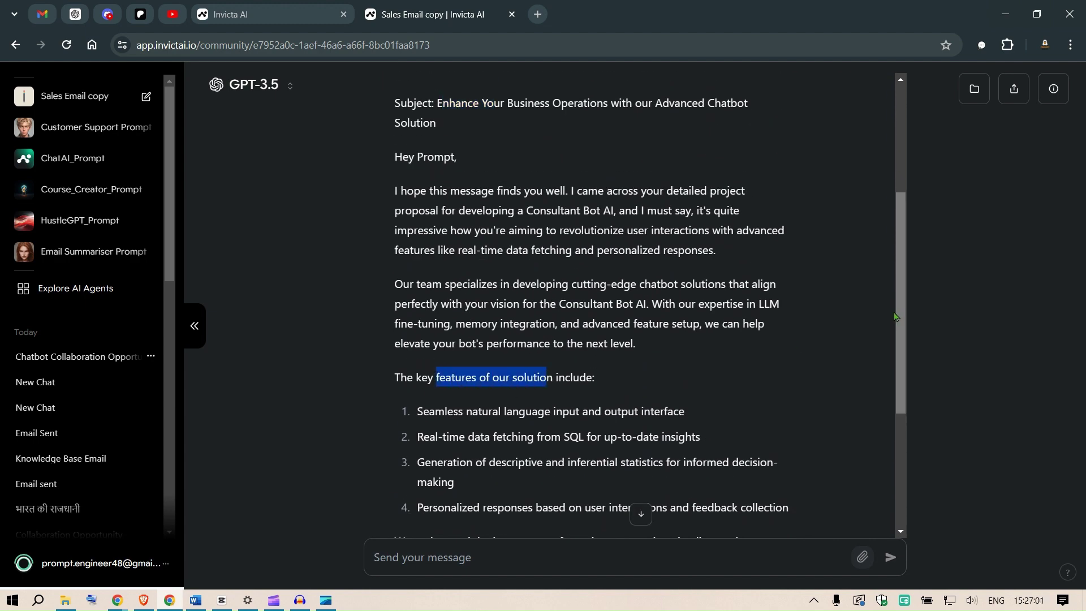
{"action": "scroll", "coordinate": [904, 390], "scroll_direction": "down", "scroll_amount": 2}
{"action": "scroll", "coordinate": [904, 391], "scroll_direction": "down", "scroll_amount": 2}
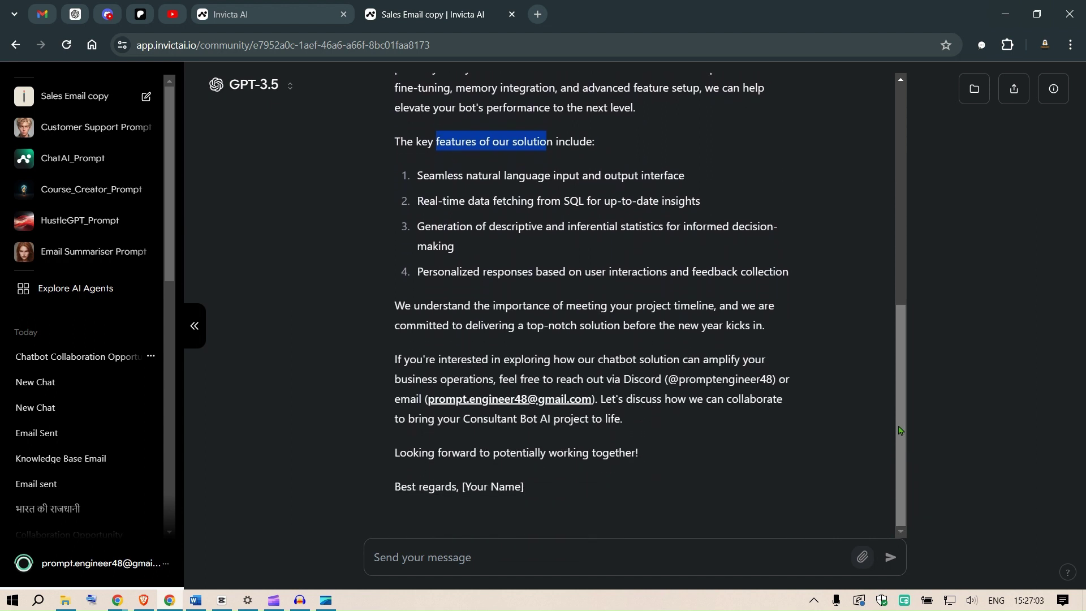
{"action": "left_click_drag", "start_coordinate": [410, 365], "coordinate": [711, 356]}
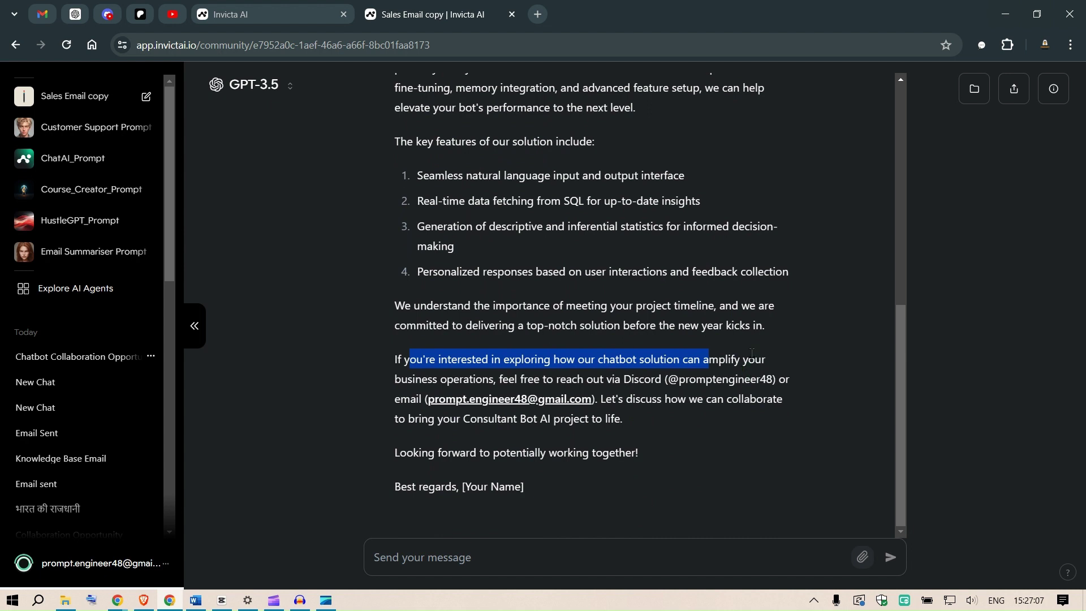
{"action": "left_click_drag", "start_coordinate": [498, 378], "coordinate": [735, 399]}
{"action": "left_click_drag", "start_coordinate": [419, 420], "coordinate": [615, 420]}
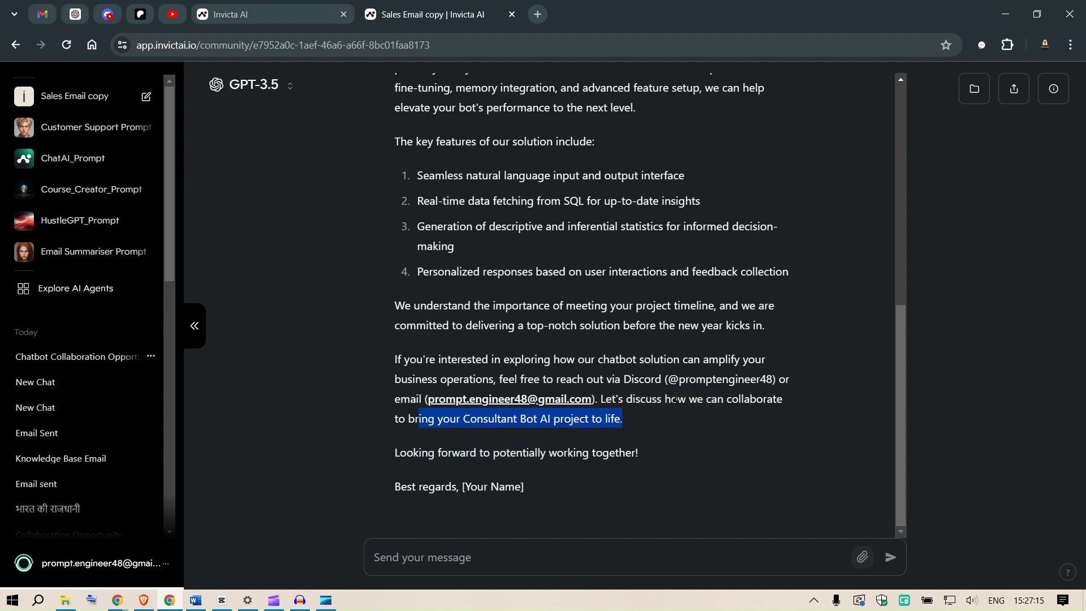
{"action": "scroll", "coordinate": [586, 237], "scroll_direction": "up", "scroll_amount": 6}
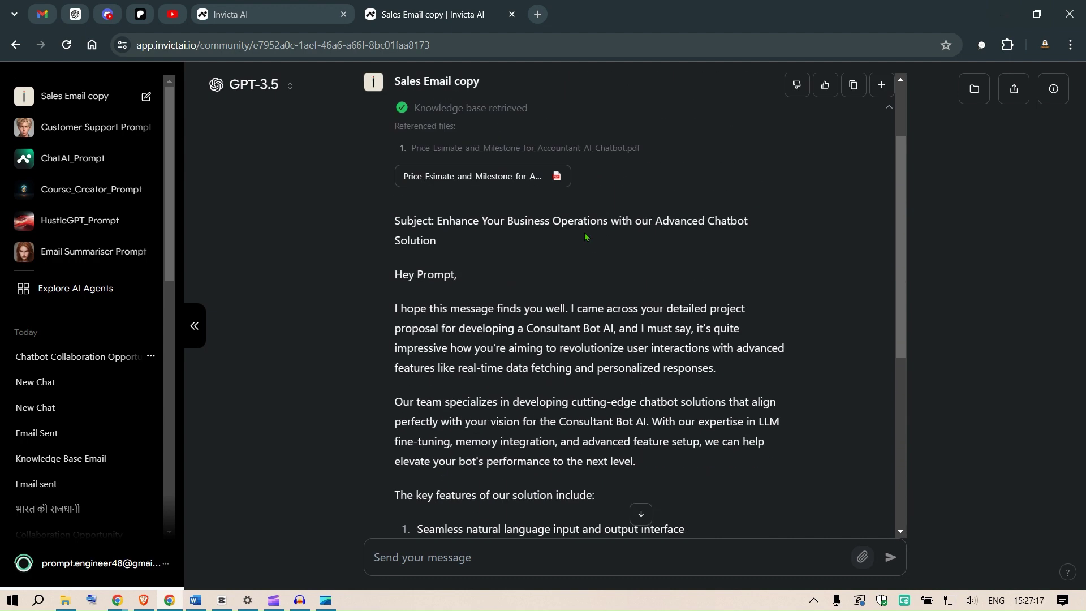
{"action": "scroll", "coordinate": [586, 236], "scroll_direction": "up", "scroll_amount": 2}
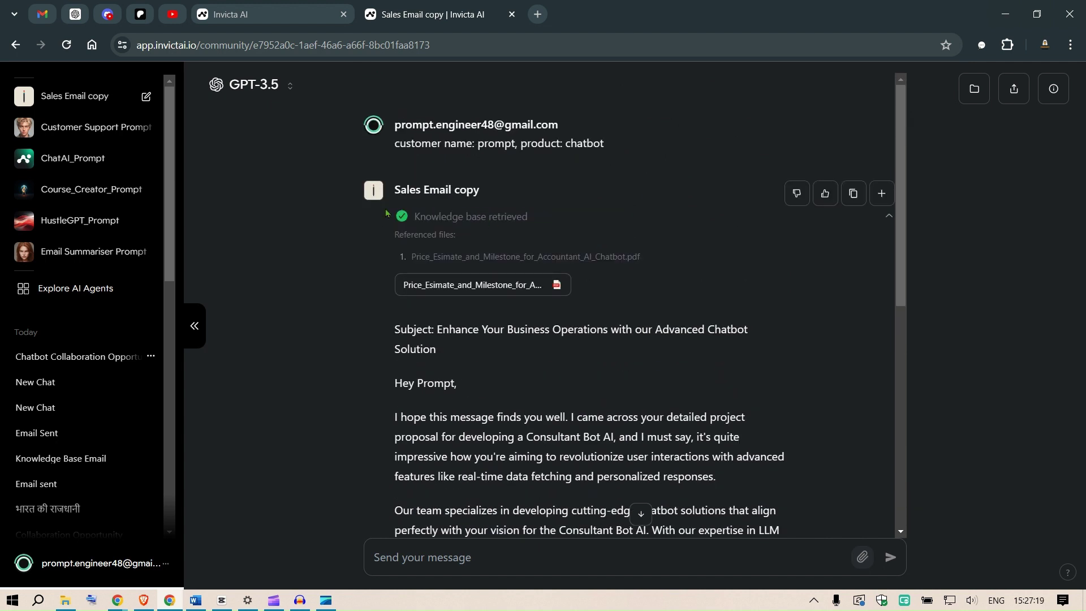
Step: Start a new chat, then switch to the ChatAI_Prompt agent
{"action": "left_click", "coordinate": [81, 101]}
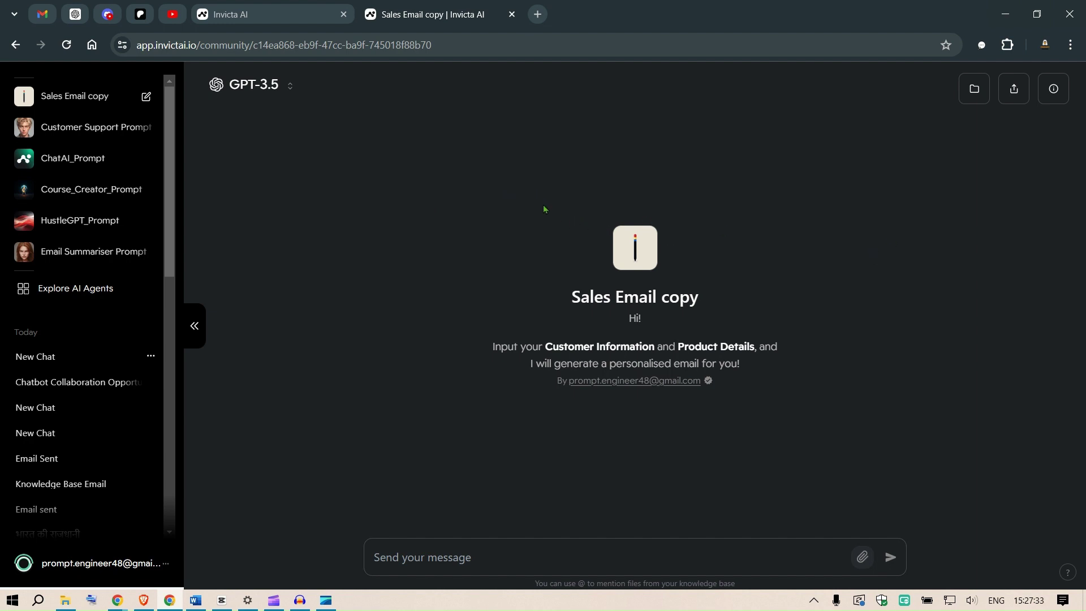
{"action": "left_click", "coordinate": [89, 168]}
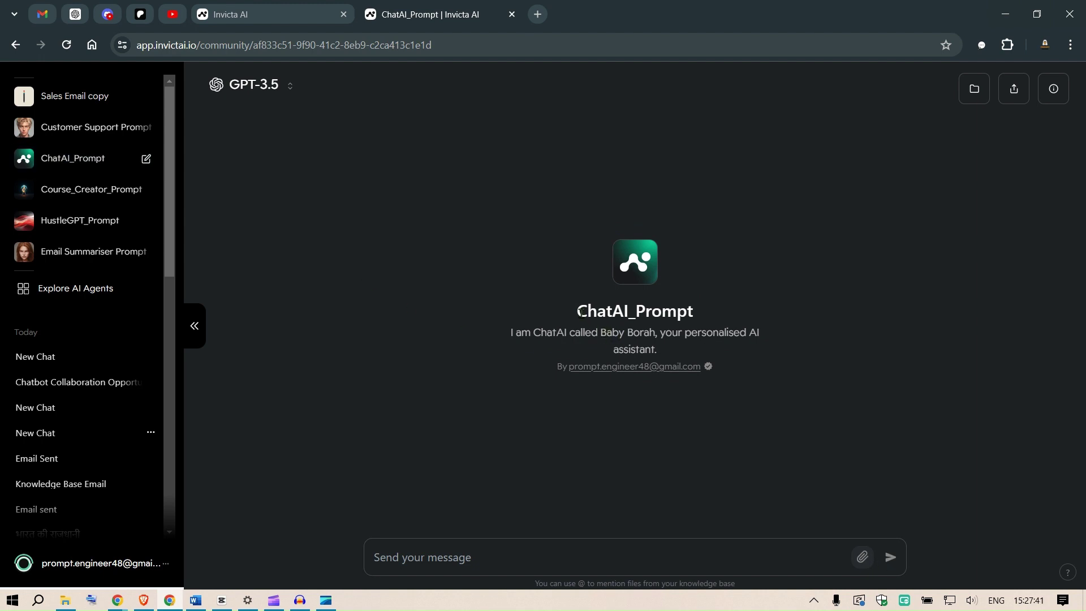
{"action": "left_click_drag", "start_coordinate": [581, 312], "coordinate": [690, 309]}
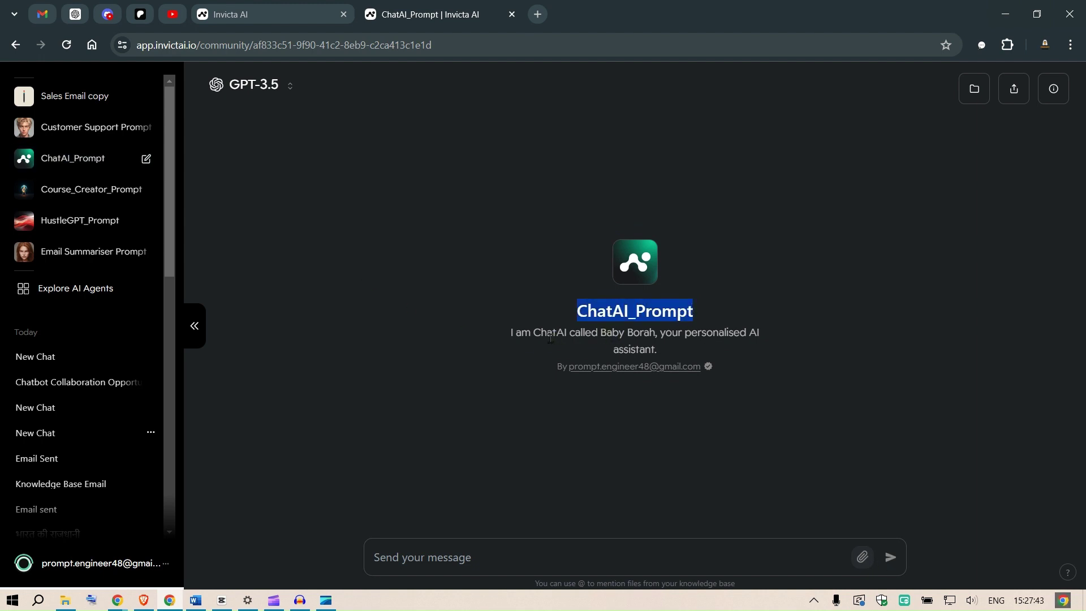
{"action": "left_click_drag", "start_coordinate": [513, 334], "coordinate": [609, 331]}
Step: Read ChatAI_Prompt's introduction and confirm it still uses GPT-3.5
{"action": "left_click", "coordinate": [670, 332]}
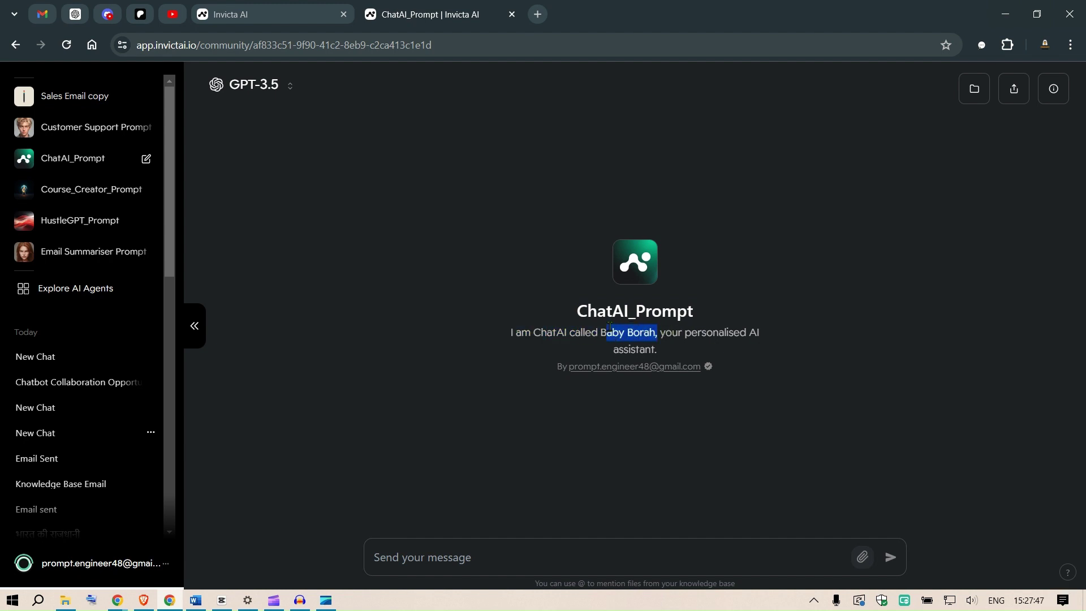
{"action": "left_click_drag", "start_coordinate": [706, 332], "coordinate": [746, 332]}
{"action": "left_click_drag", "start_coordinate": [632, 349], "coordinate": [645, 348]}
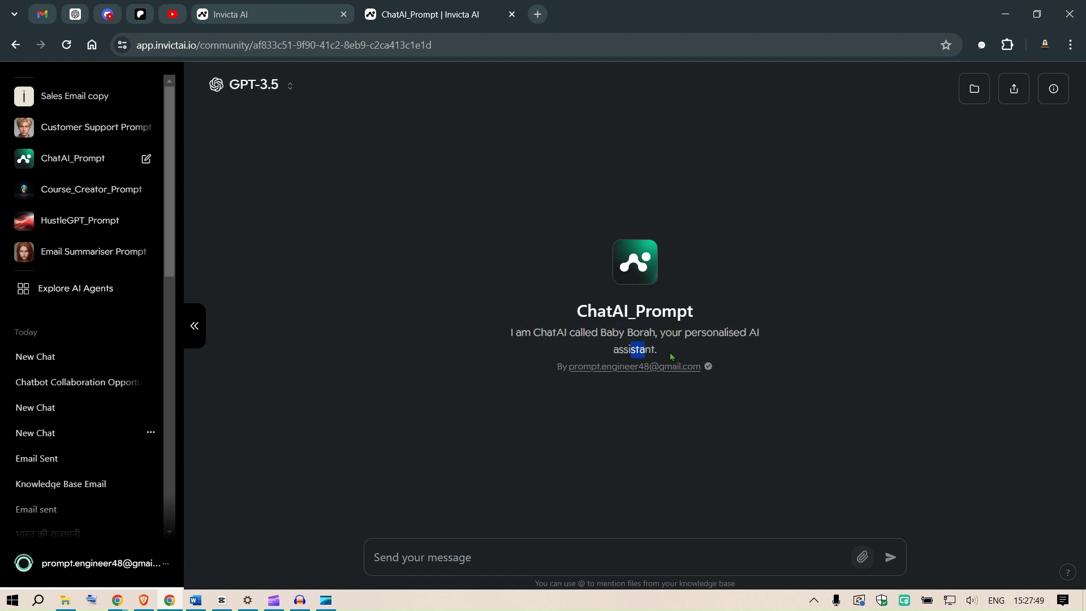
{"action": "left_click", "coordinate": [276, 86]}
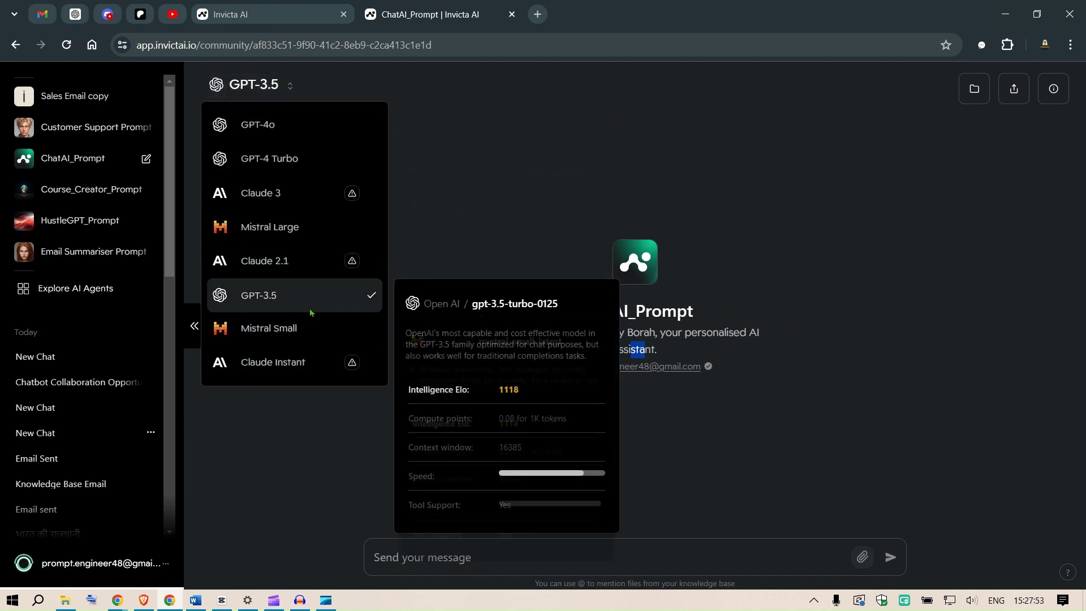
{"action": "left_click", "coordinate": [603, 204]}
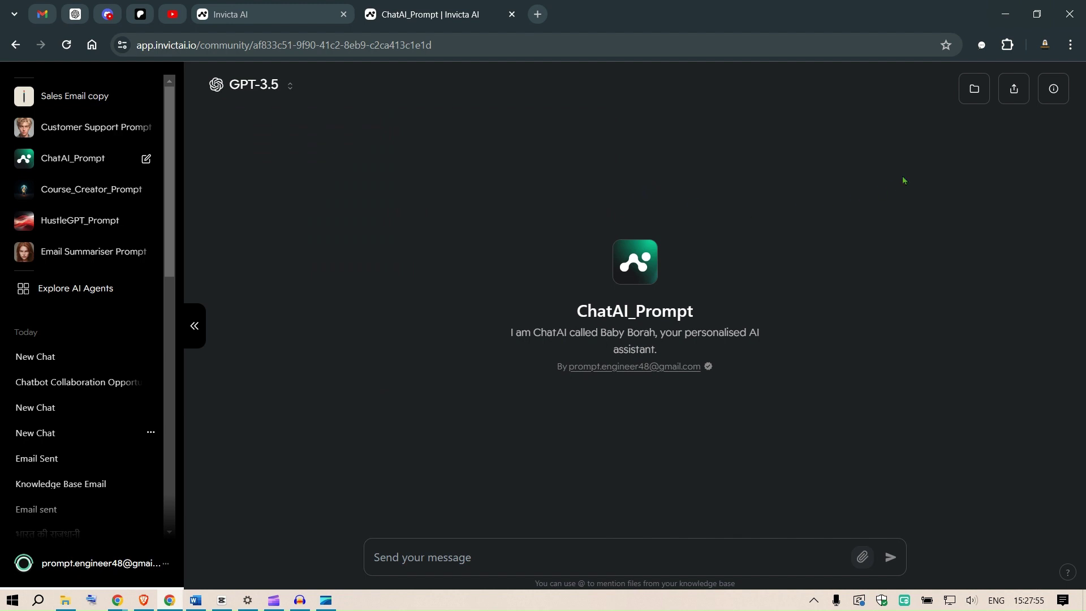
Step: Open ChatAI_Prompt's details card and bring its AI Agent Teammates graph into view
{"action": "left_click", "coordinate": [1053, 89]}
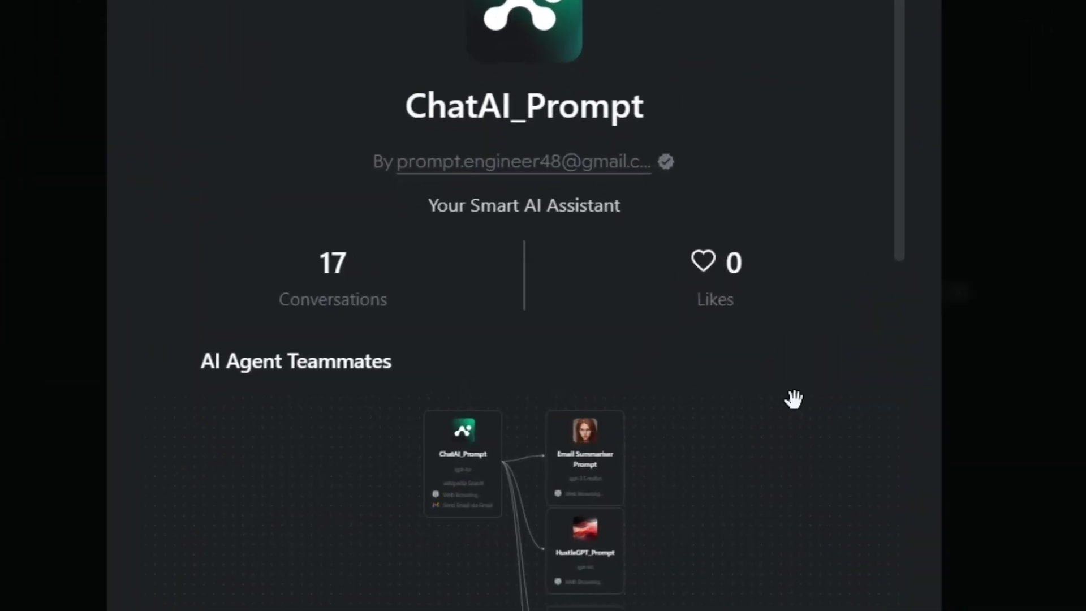
{"action": "left_click_drag", "start_coordinate": [905, 214], "coordinate": [880, 410]}
{"action": "left_click_drag", "start_coordinate": [444, 146], "coordinate": [328, 251]}
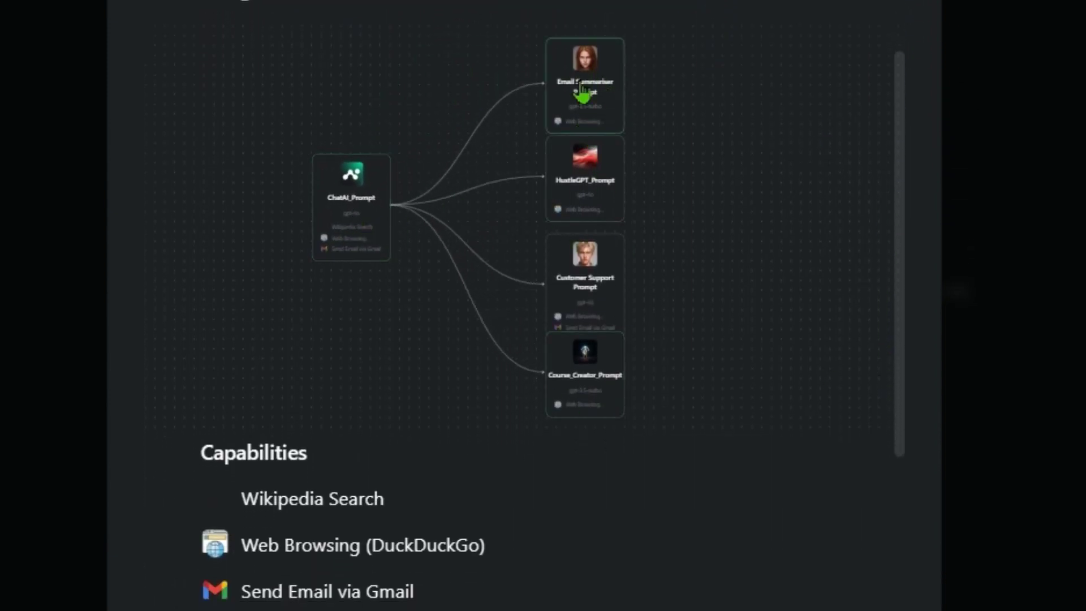
{"action": "scroll", "coordinate": [727, 79], "scroll_direction": "up", "scroll_amount": 5}
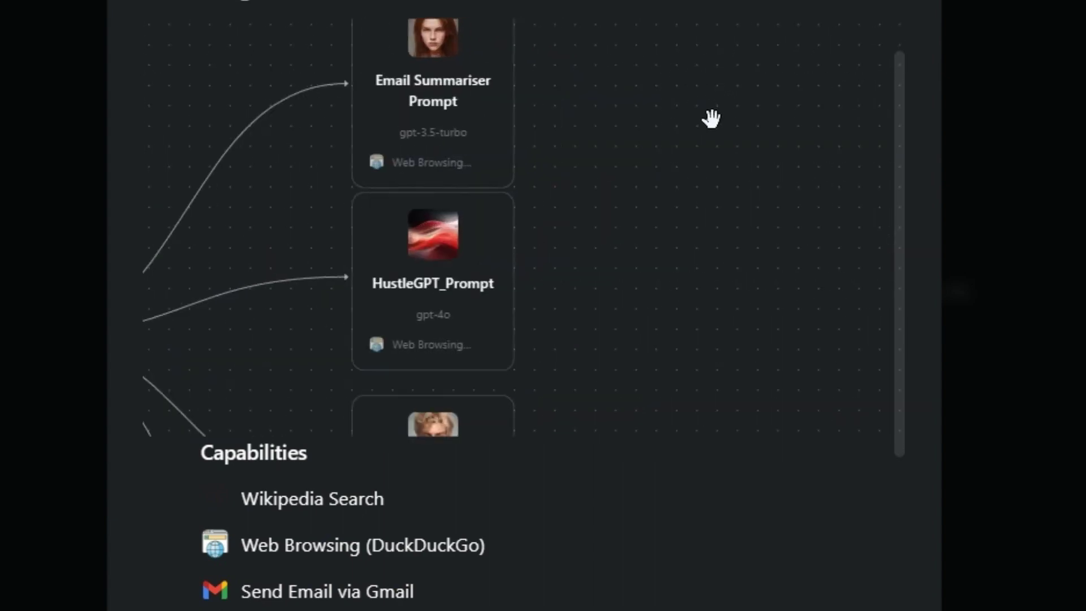
{"action": "scroll", "coordinate": [626, 153], "scroll_direction": "up", "scroll_amount": 3}
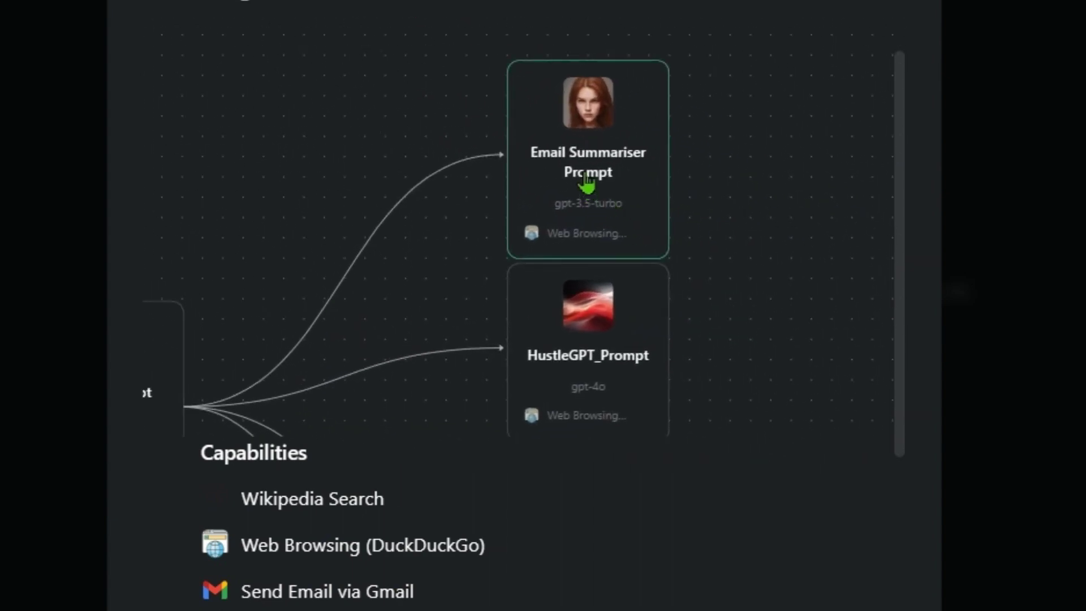
Step: Pan the teammates graph across Email Summariser Prompt, Course_Creator_Prompt and the lower nodes, ending on ChatAI_Prompt
{"action": "left_click_drag", "start_coordinate": [396, 310], "coordinate": [418, 275]}
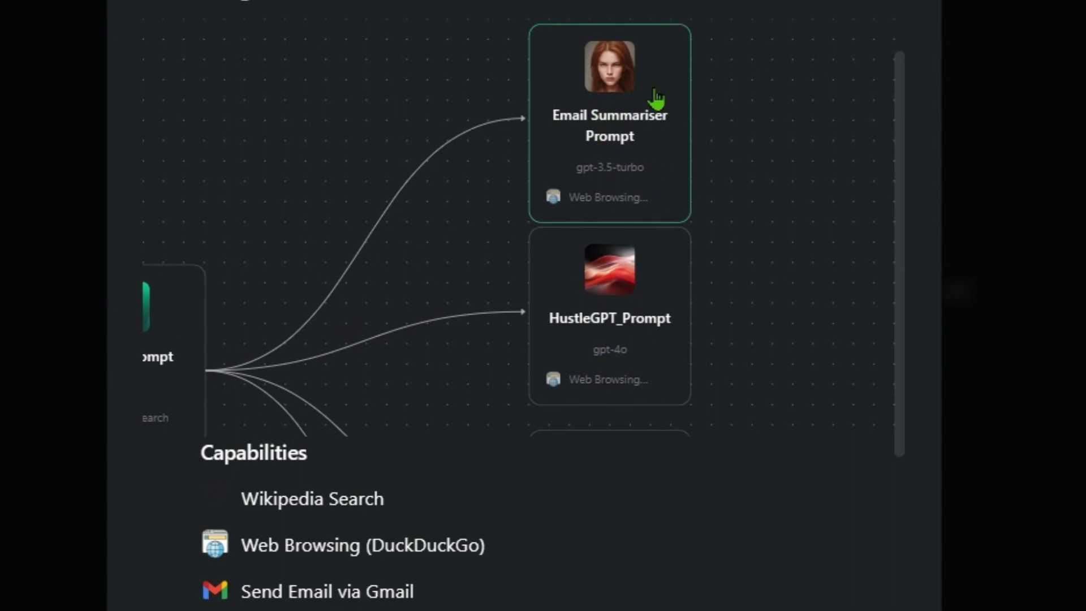
{"action": "scroll", "coordinate": [746, 266], "scroll_direction": "down", "scroll_amount": 3}
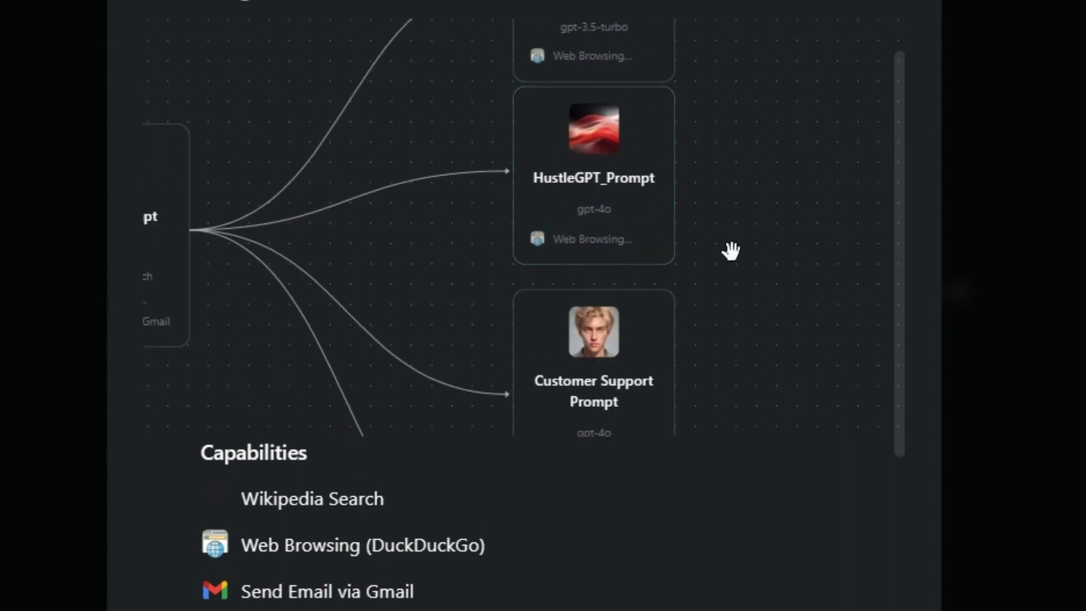
{"action": "left_click_drag", "start_coordinate": [727, 249], "coordinate": [781, 56]}
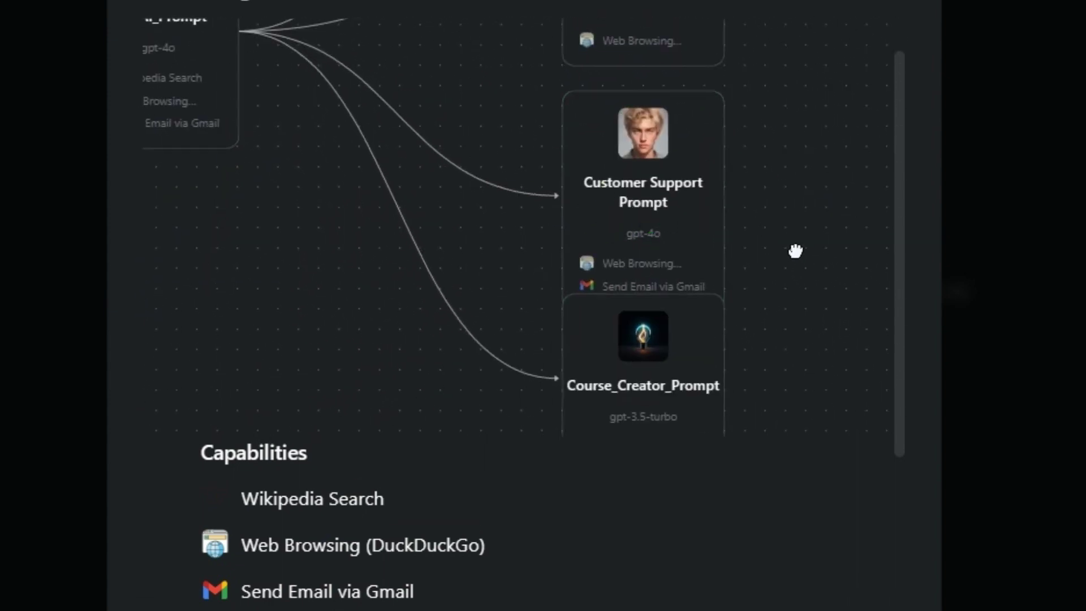
{"action": "left_click_drag", "start_coordinate": [796, 247], "coordinate": [783, 129]}
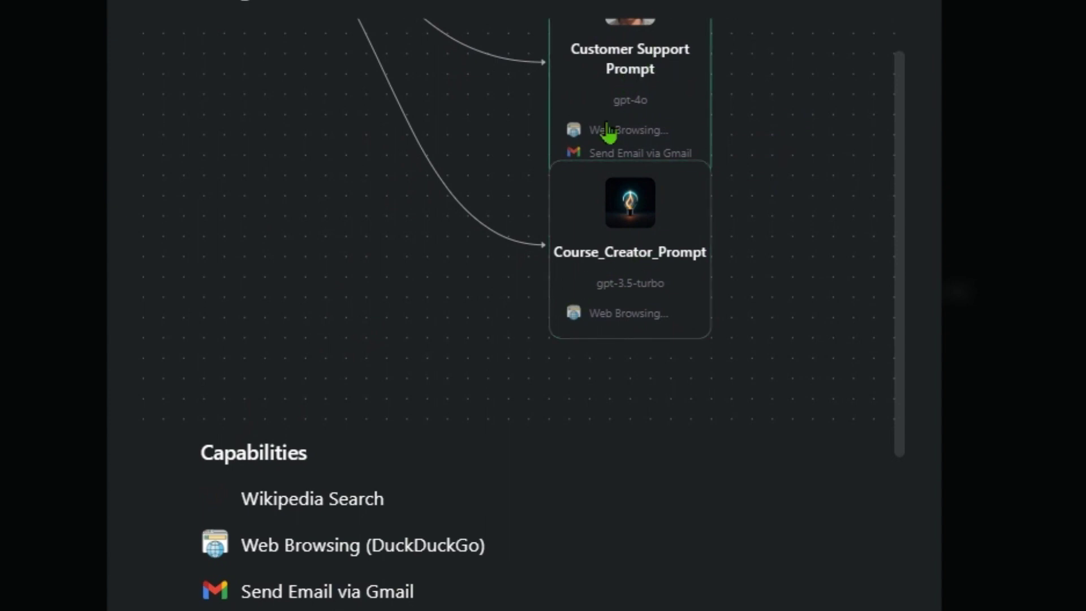
{"action": "scroll", "coordinate": [291, 209], "scroll_direction": "up", "scroll_amount": 1}
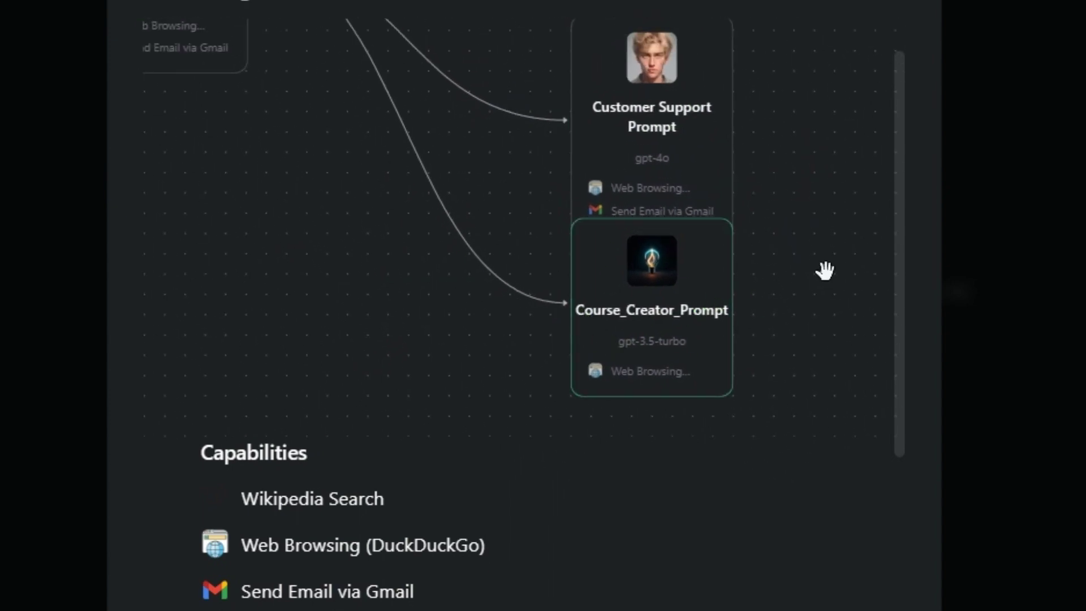
{"action": "scroll", "coordinate": [824, 269], "scroll_direction": "up", "scroll_amount": 2}
{"action": "scroll", "coordinate": [816, 211], "scroll_direction": "up", "scroll_amount": 5}
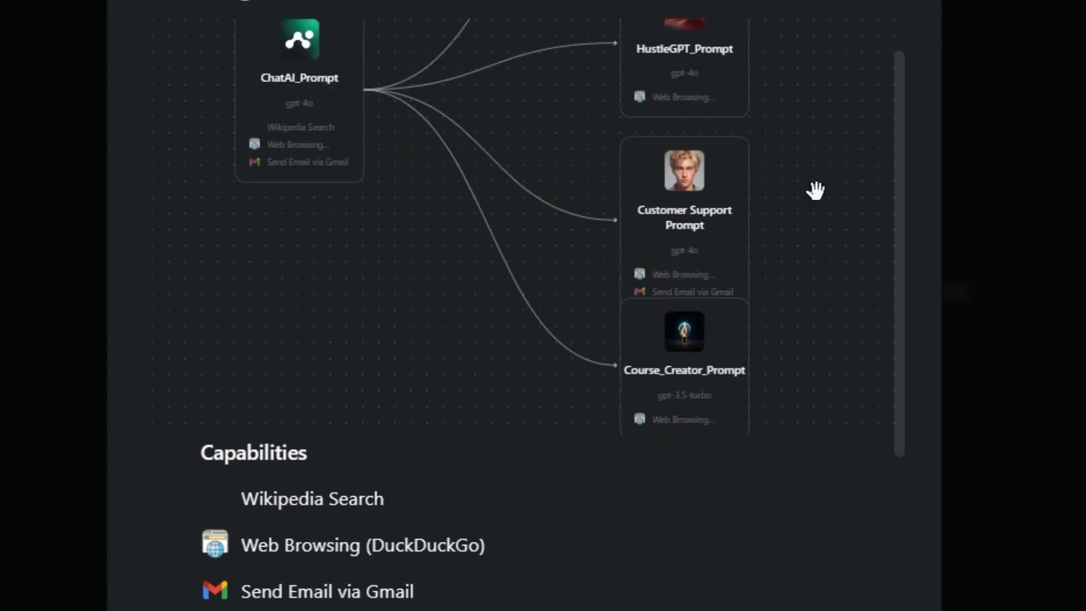
{"action": "left_click_drag", "start_coordinate": [799, 225], "coordinate": [827, 150]}
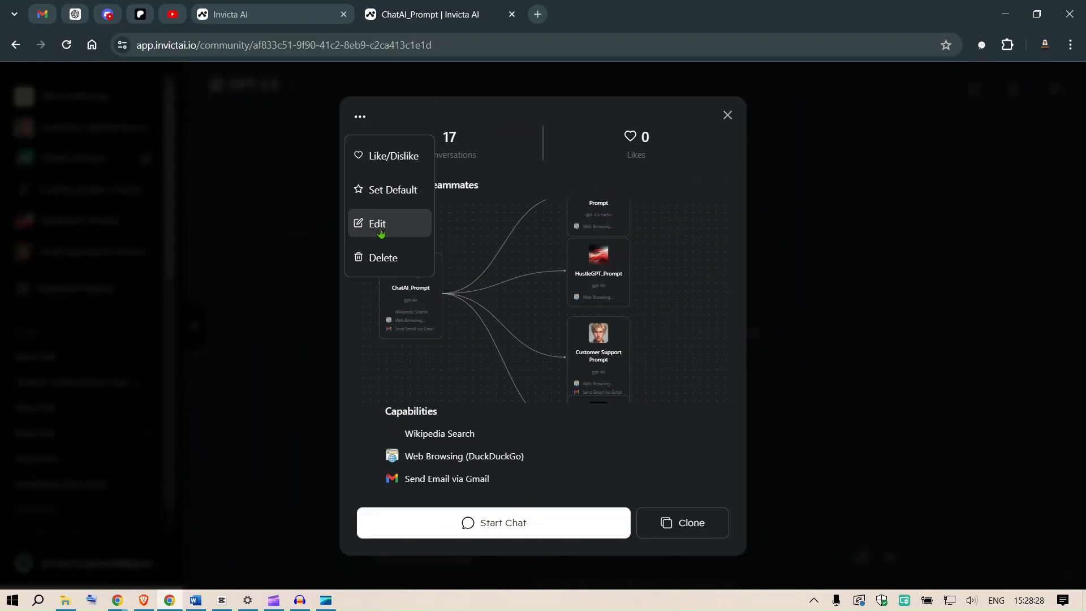
Step: Open ChatAI_Prompt's edit page and review its Knowledge Base section
{"action": "left_click", "coordinate": [157, 80]}
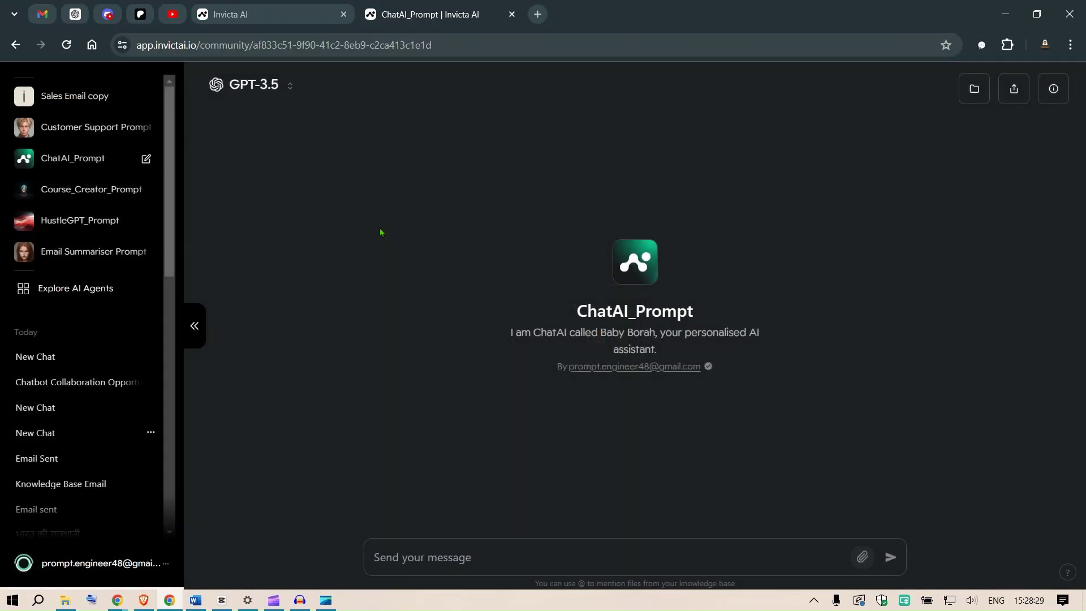
{"action": "scroll", "coordinate": [875, 274], "scroll_direction": "down", "scroll_amount": 2}
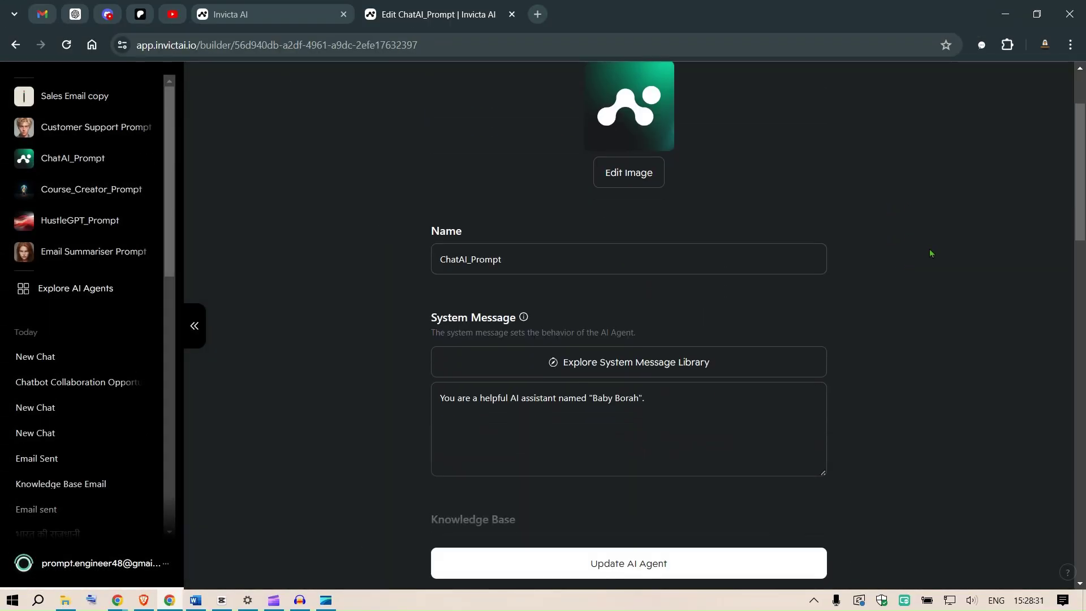
{"action": "scroll", "coordinate": [897, 276], "scroll_direction": "down", "scroll_amount": 4}
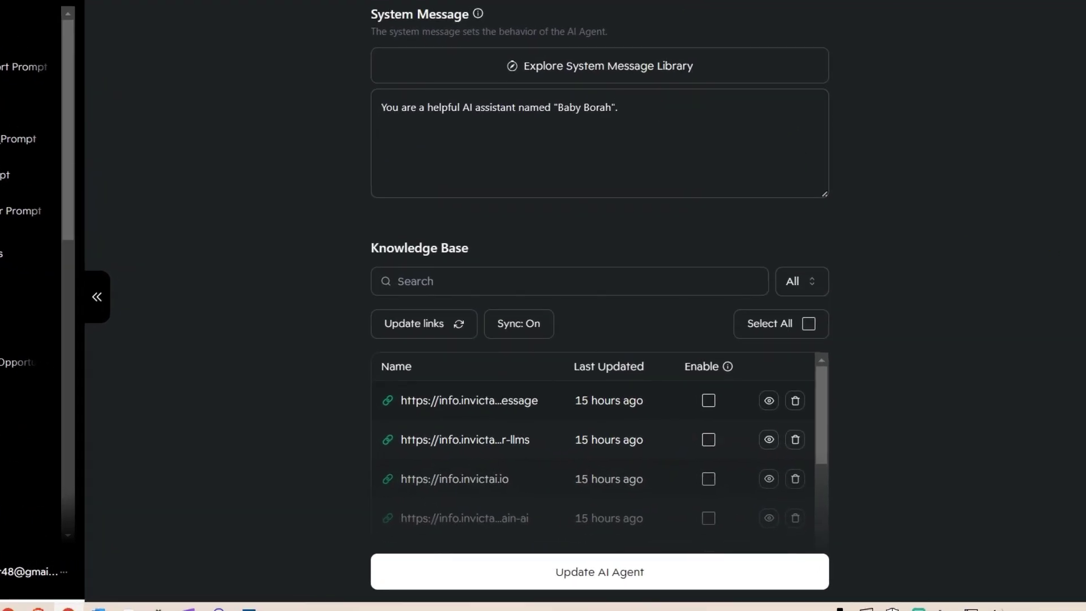
{"action": "triple_click", "coordinate": [419, 248]}
{"action": "scroll", "coordinate": [705, 126], "scroll_direction": "down", "scroll_amount": 10}
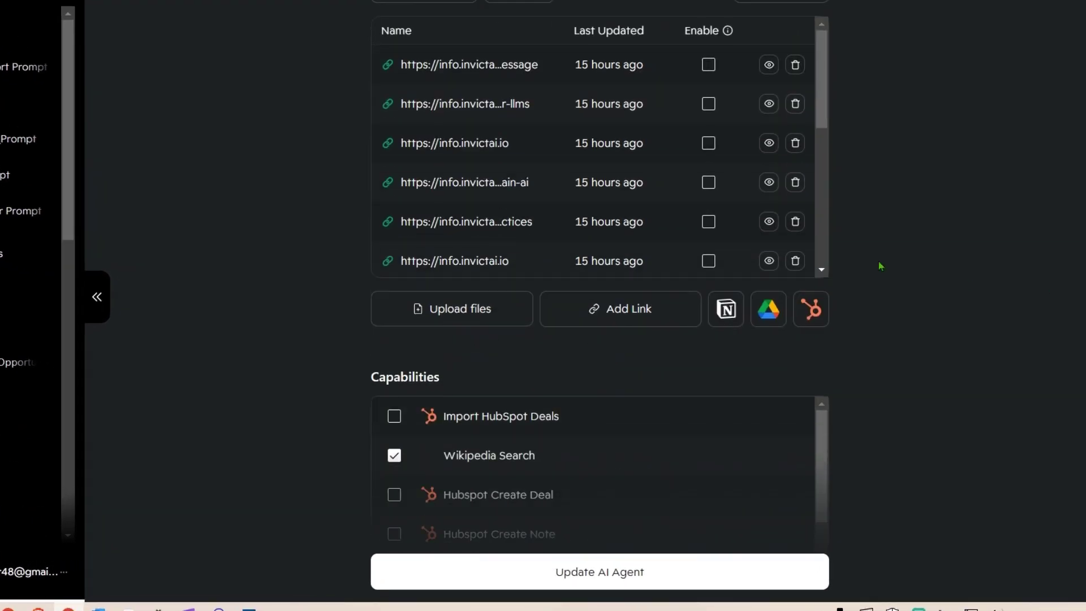
{"action": "scroll", "coordinate": [705, 125], "scroll_direction": "down", "scroll_amount": 7}
{"action": "scroll", "coordinate": [945, 278], "scroll_direction": "up", "scroll_amount": 9}
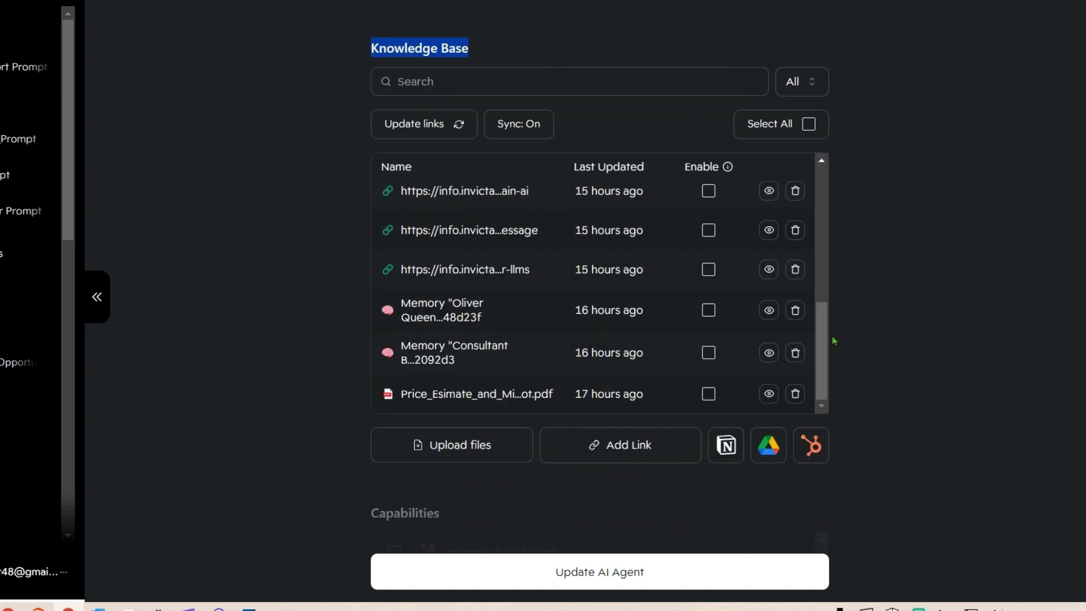
{"action": "left_click_drag", "start_coordinate": [822, 339], "coordinate": [821, 378]}
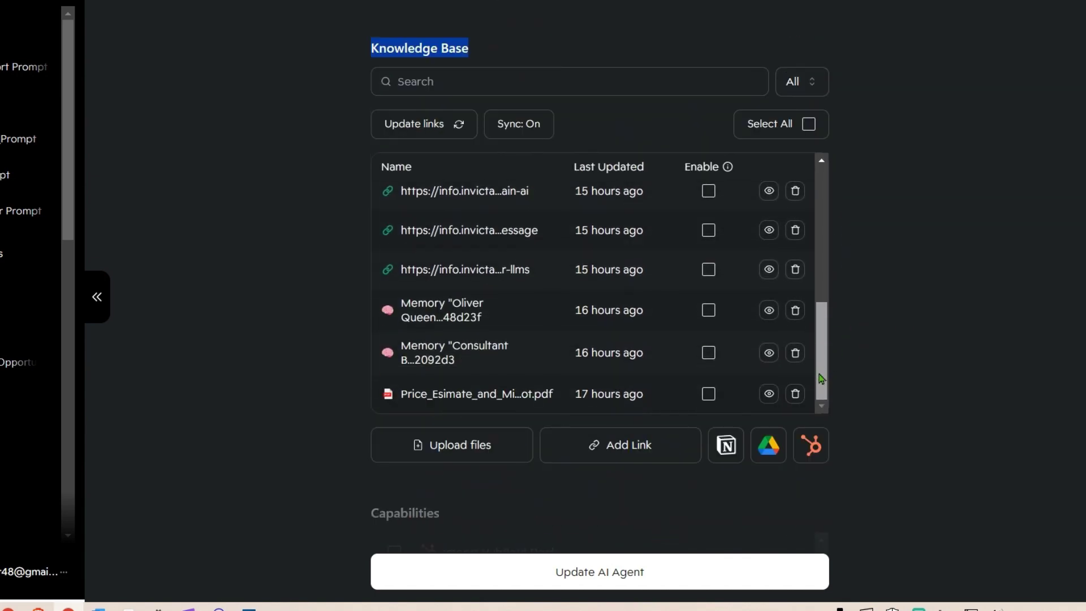
{"action": "left_click", "coordinate": [1062, 220]}
Step: Check Send Email via Gmail and the four AI Teammates, then save with Update AI Agent
{"action": "scroll", "coordinate": [599, 282], "scroll_direction": "down", "scroll_amount": 4}
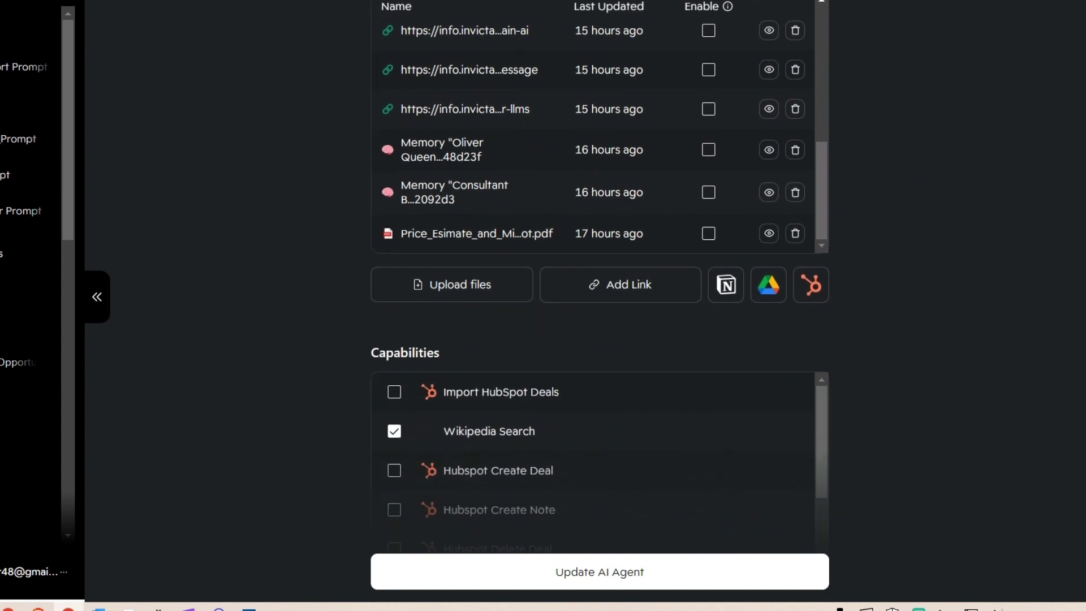
{"action": "scroll", "coordinate": [599, 283], "scroll_direction": "down", "scroll_amount": 3}
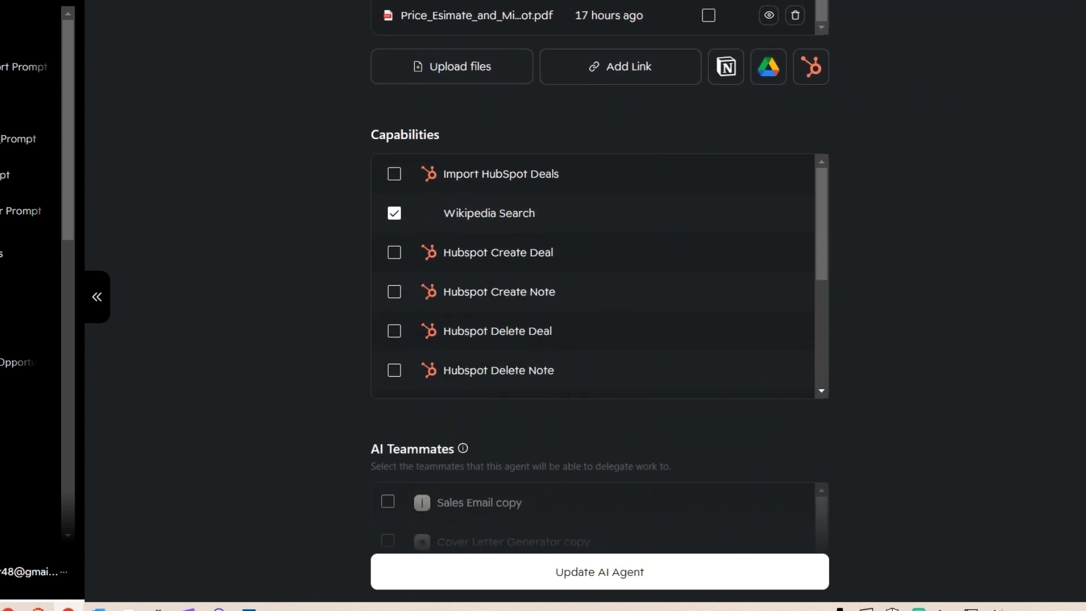
{"action": "scroll", "coordinate": [674, 249], "scroll_direction": "up", "scroll_amount": 1}
{"action": "left_click_drag", "start_coordinate": [823, 244], "coordinate": [824, 362]}
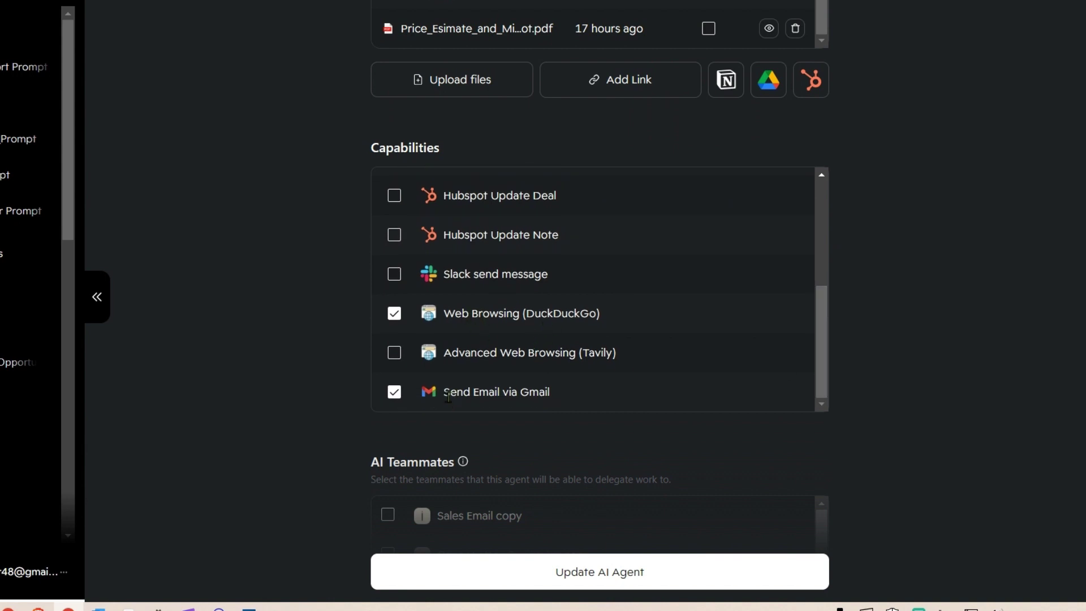
{"action": "scroll", "coordinate": [600, 305], "scroll_direction": "down", "scroll_amount": 5}
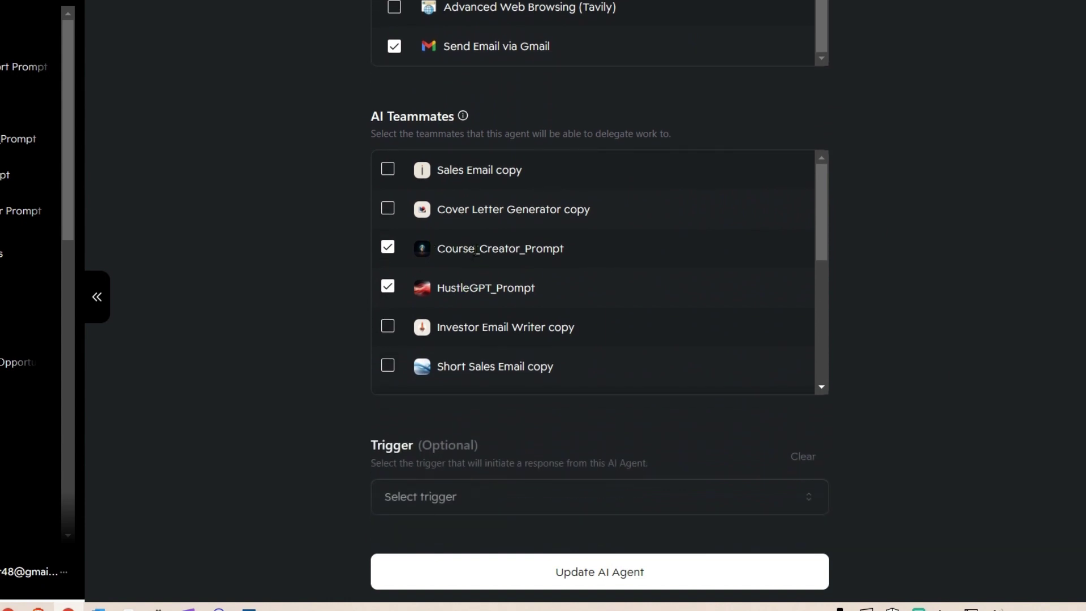
{"action": "scroll", "coordinate": [541, 294], "scroll_direction": "down", "scroll_amount": 4}
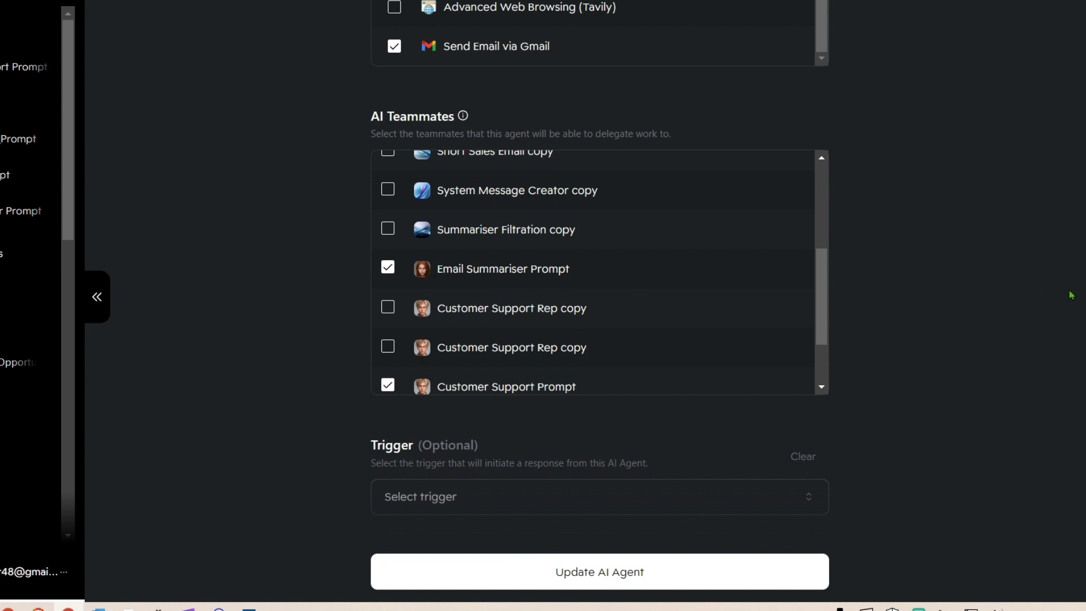
{"action": "scroll", "coordinate": [756, 194], "scroll_direction": "down", "scroll_amount": 1}
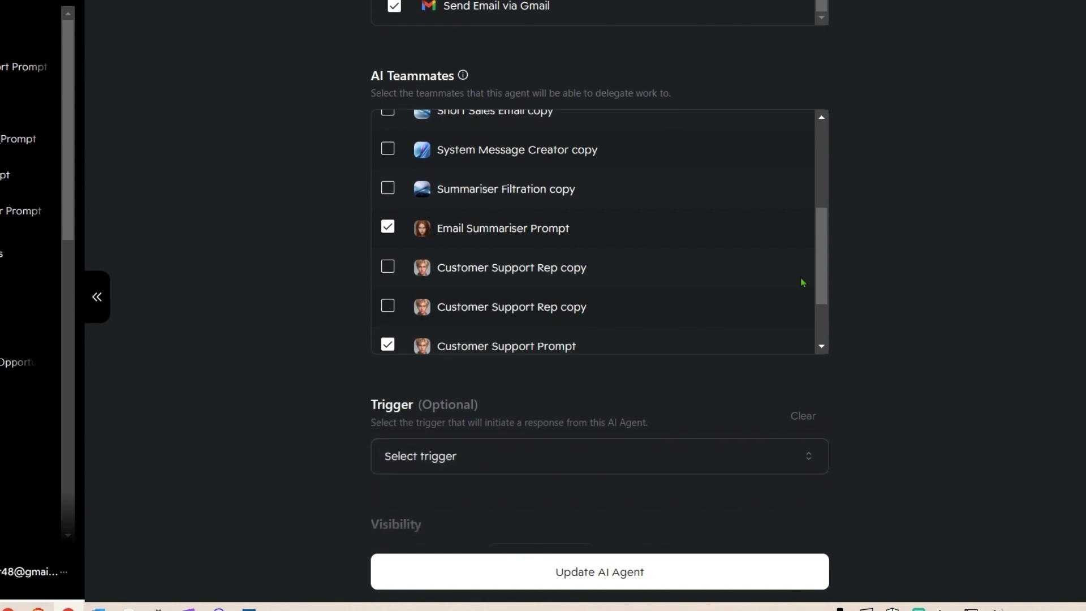
{"action": "scroll", "coordinate": [599, 305], "scroll_direction": "down", "scroll_amount": 6}
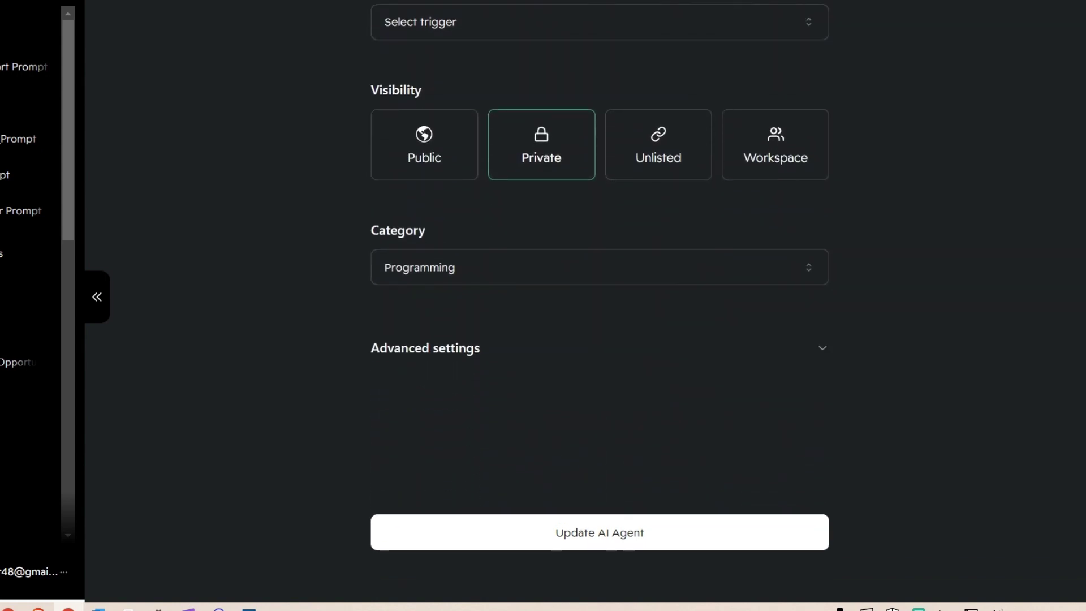
{"action": "left_click", "coordinate": [630, 534]}
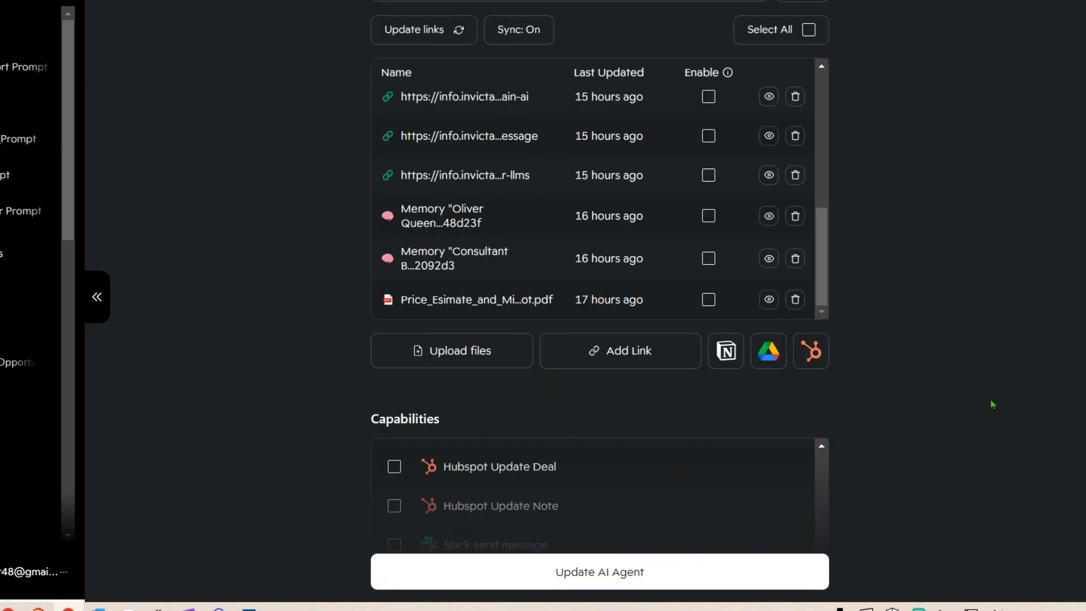
{"action": "scroll", "coordinate": [792, 396], "scroll_direction": "down", "scroll_amount": 10}
{"action": "left_click", "coordinate": [581, 539]}
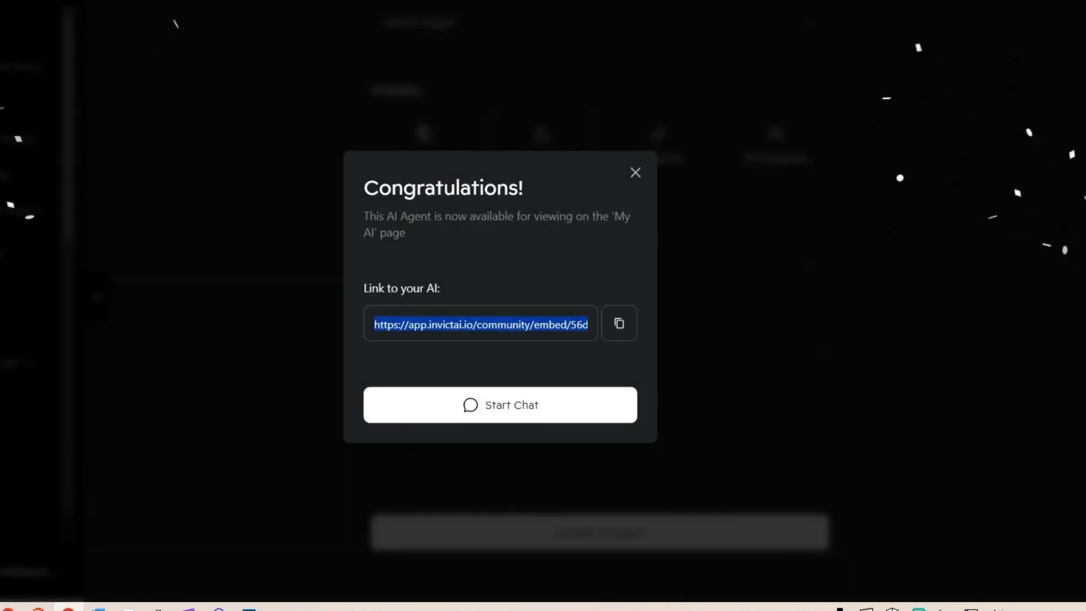
Step: Start a chat with the updated ChatAI_Prompt and look over its teammate diagram before closing the card
{"action": "left_click", "coordinate": [451, 403]}
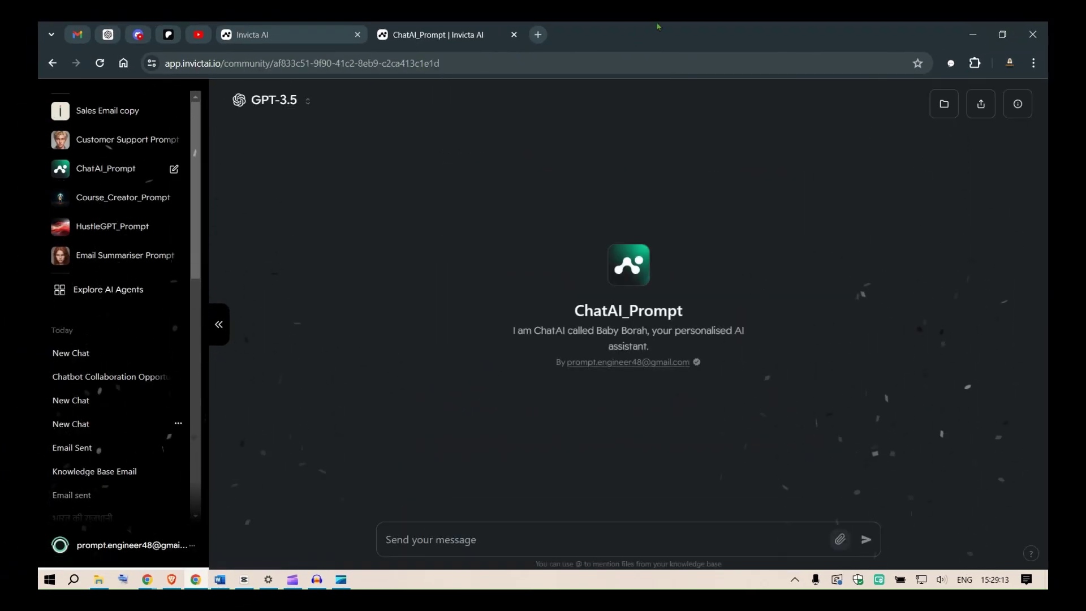
{"action": "left_click", "coordinate": [1018, 105]}
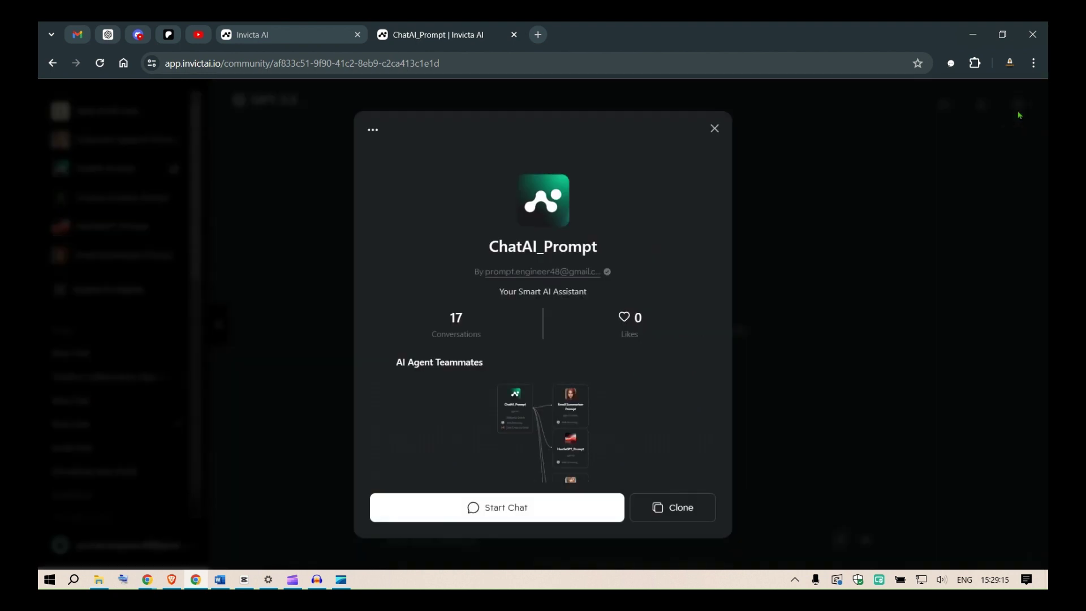
{"action": "left_click_drag", "start_coordinate": [716, 289], "coordinate": [701, 364]}
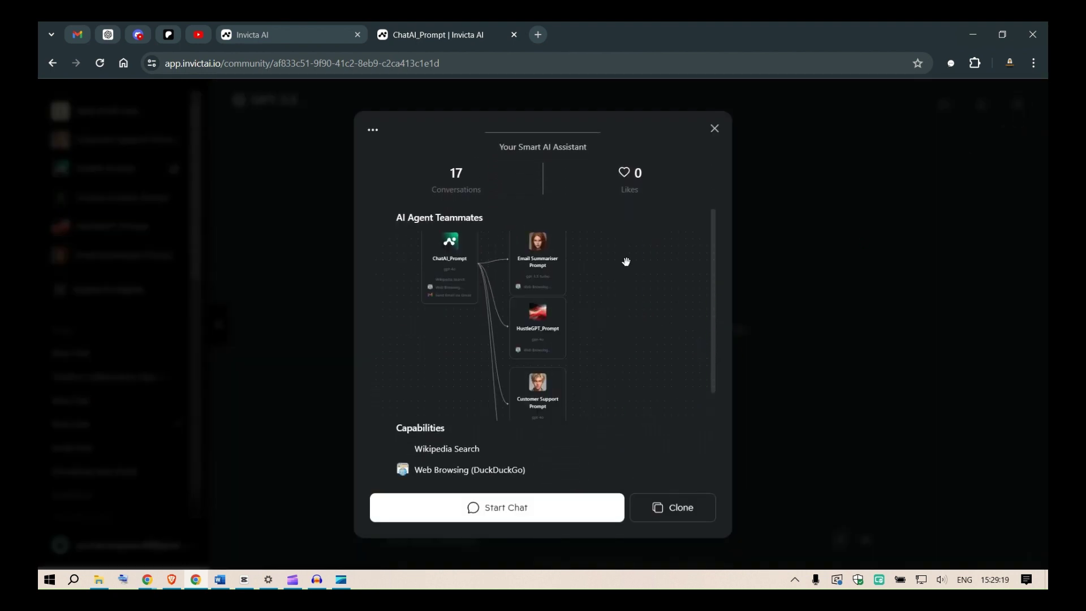
{"action": "scroll", "coordinate": [626, 259], "scroll_direction": "up", "scroll_amount": 5}
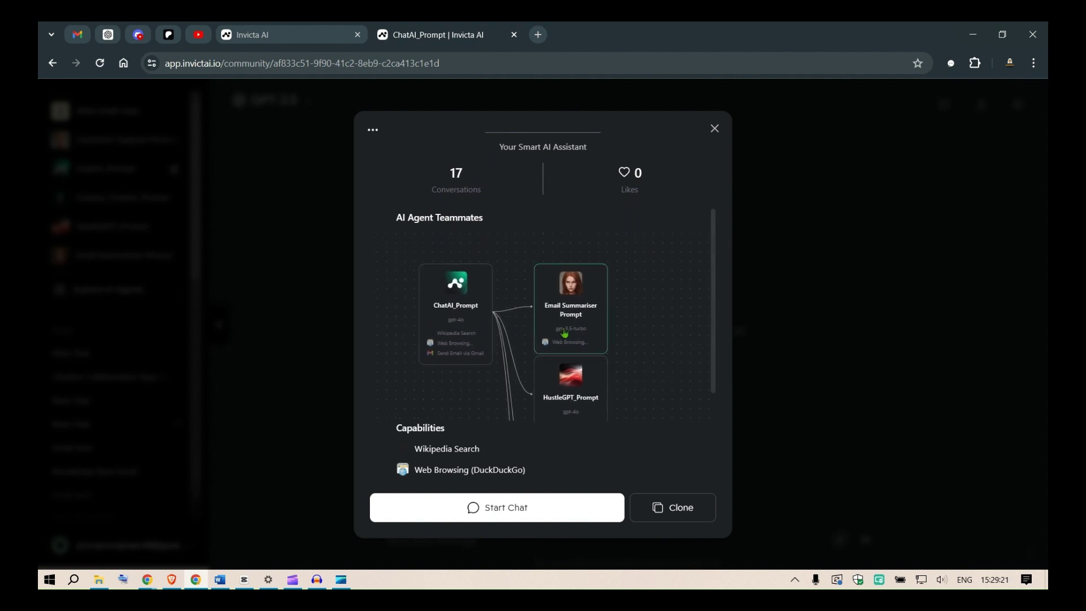
{"action": "left_click", "coordinate": [715, 128]}
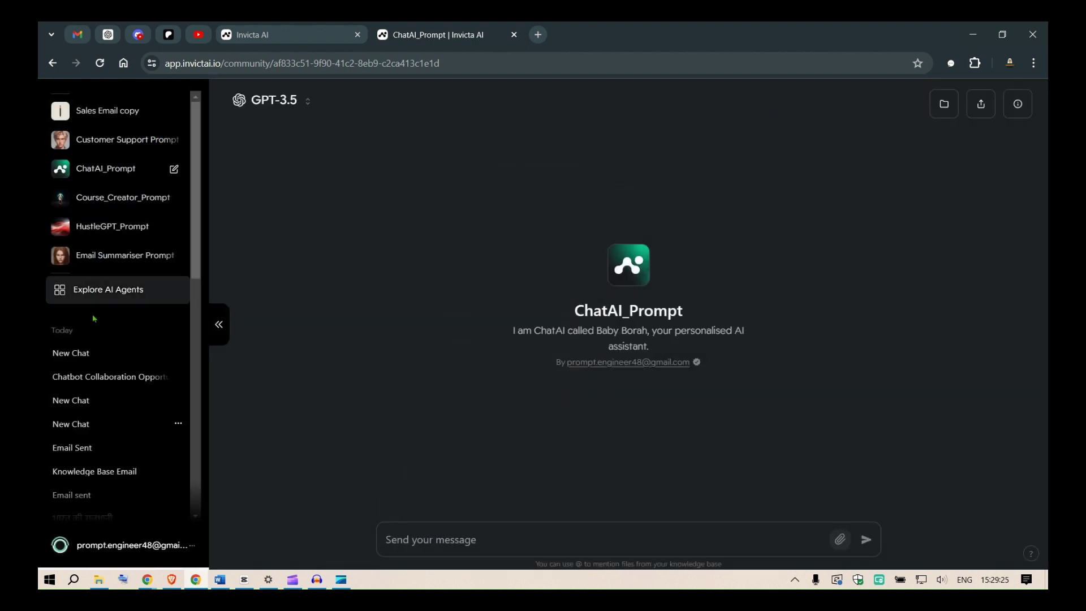
Step: Go to My Agents from the account menu and glance at ChatAI_Prompt's details card
{"action": "left_click", "coordinate": [113, 547]}
{"action": "left_click", "coordinate": [99, 283]}
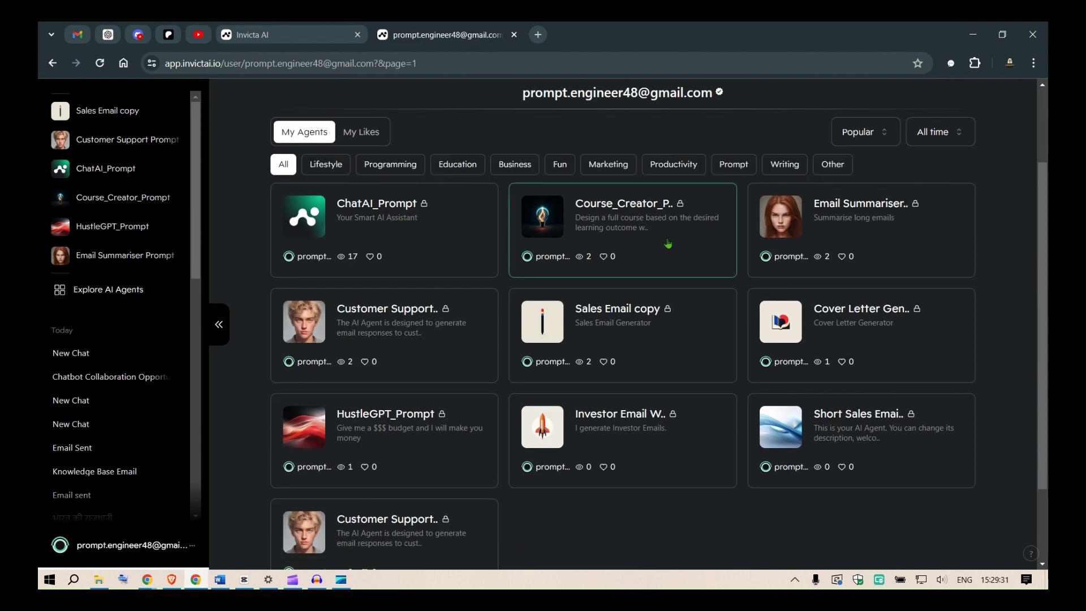
{"action": "left_click", "coordinate": [858, 219]}
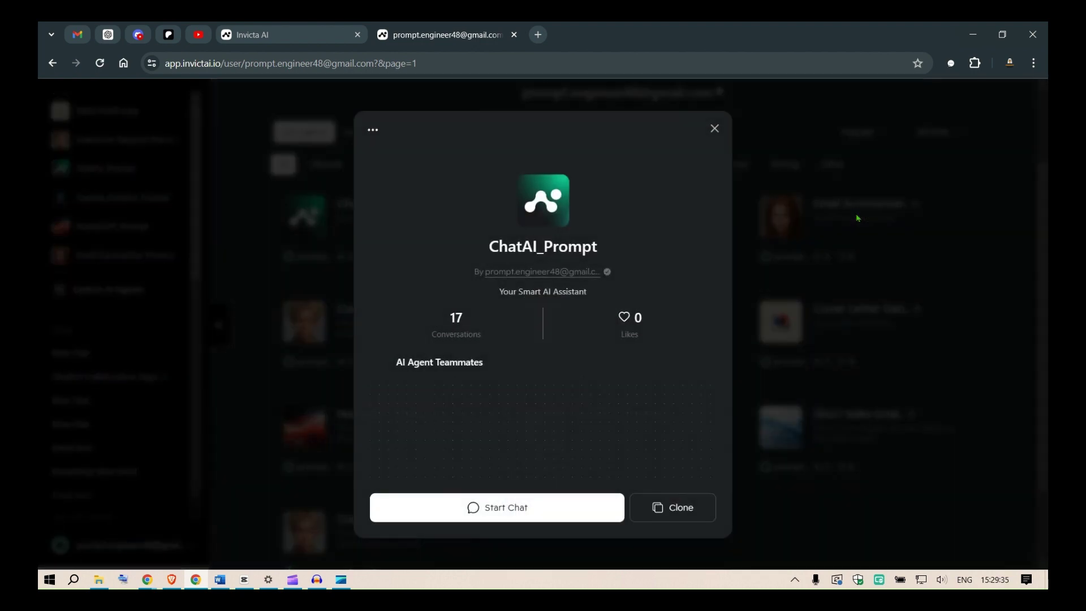
{"action": "scroll", "coordinate": [531, 364], "scroll_direction": "down", "scroll_amount": 4}
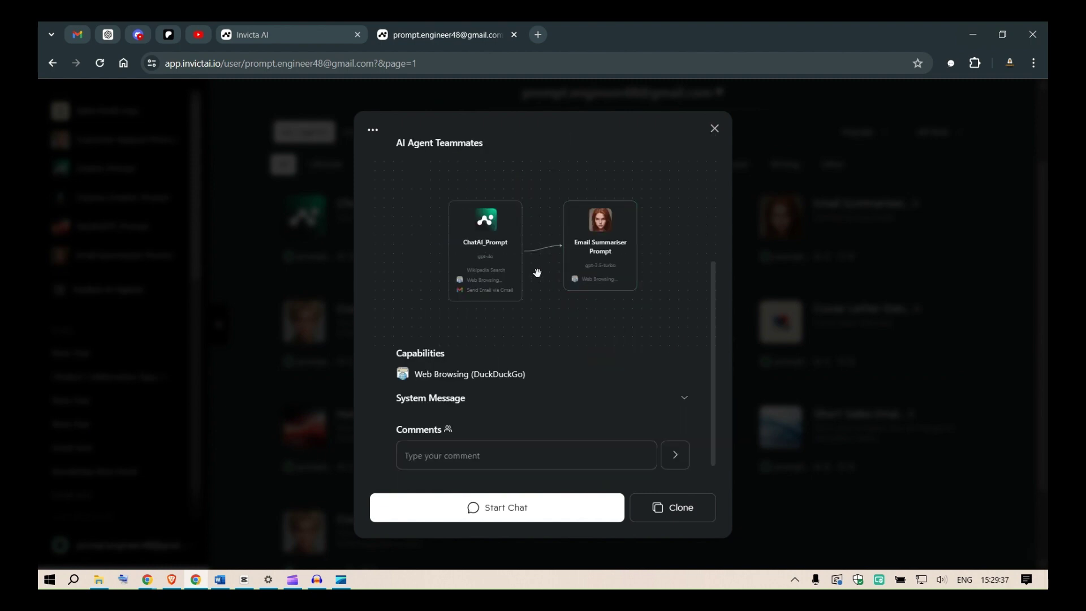
{"action": "scroll", "coordinate": [538, 274], "scroll_direction": "up", "scroll_amount": 4}
{"action": "left_click", "coordinate": [714, 129]}
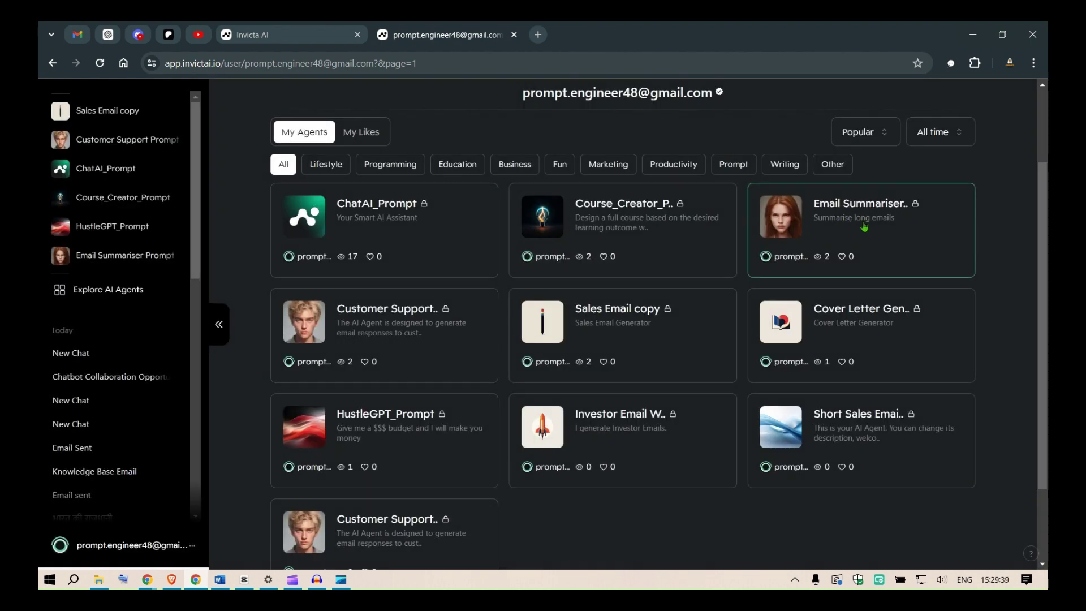
Step: Inspect Email Summariser Prompt's diagram and expanded System Message, then close the card with Esc
{"action": "left_click", "coordinate": [864, 225]}
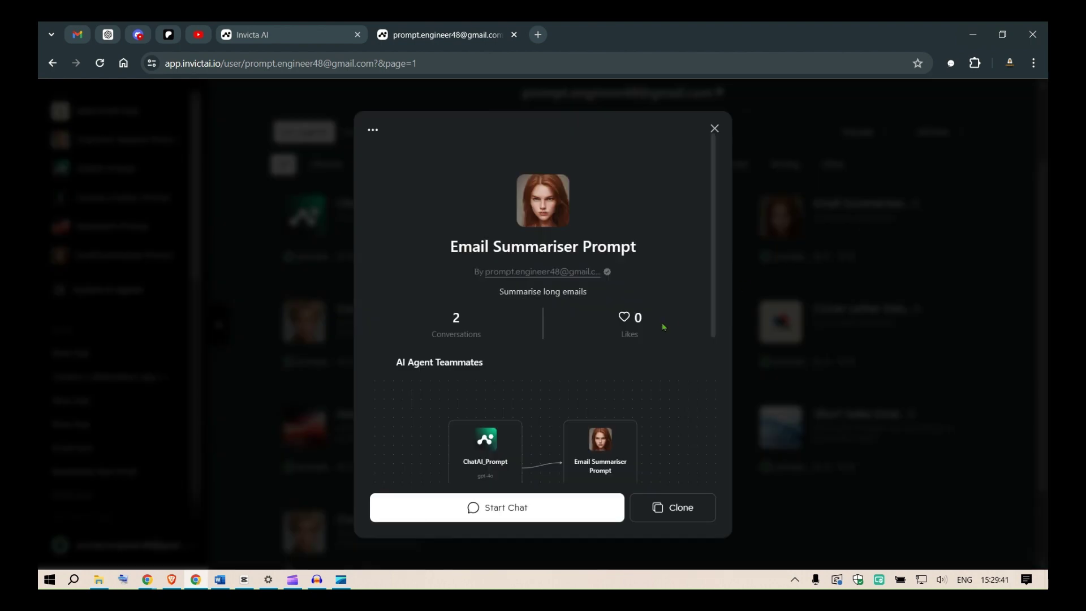
{"action": "scroll", "coordinate": [670, 322], "scroll_direction": "down", "scroll_amount": 2}
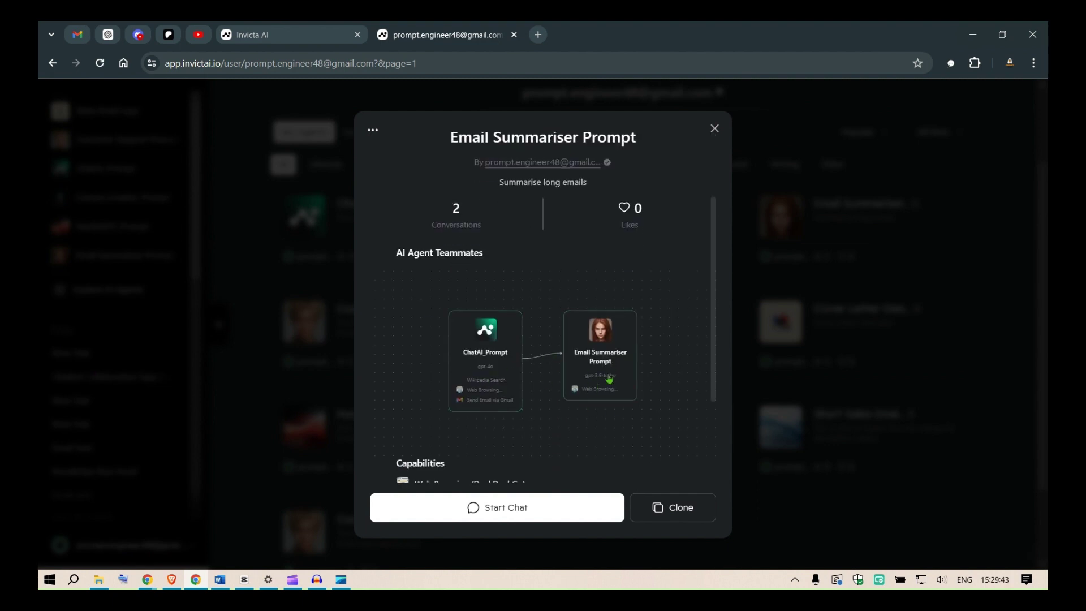
{"action": "left_click_drag", "start_coordinate": [484, 383], "coordinate": [468, 371]}
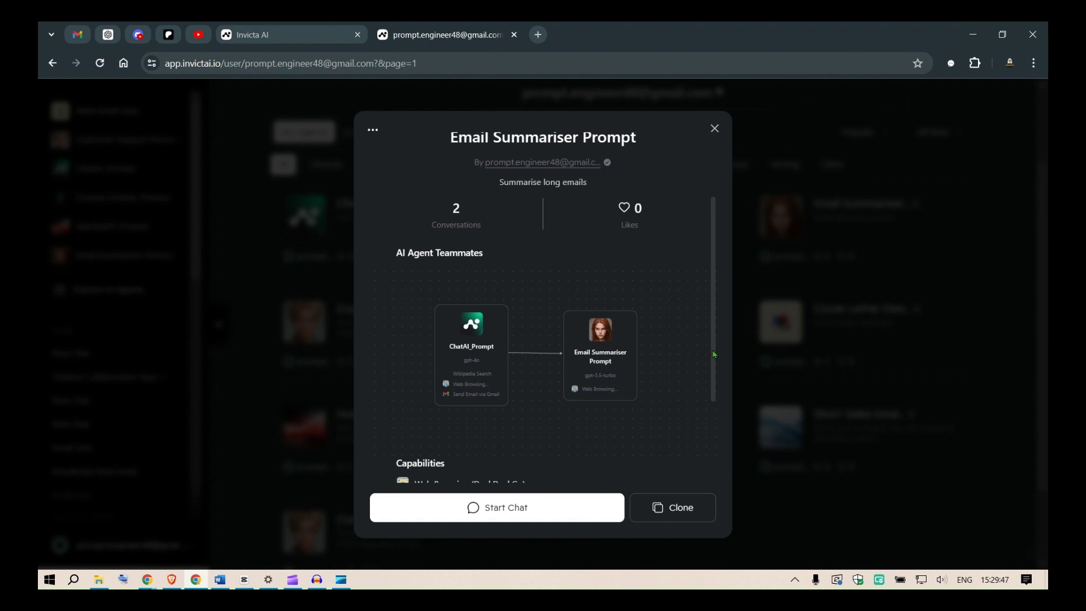
{"action": "scroll", "coordinate": [715, 373], "scroll_direction": "down", "scroll_amount": 2}
{"action": "scroll", "coordinate": [548, 358], "scroll_direction": "up", "scroll_amount": 2}
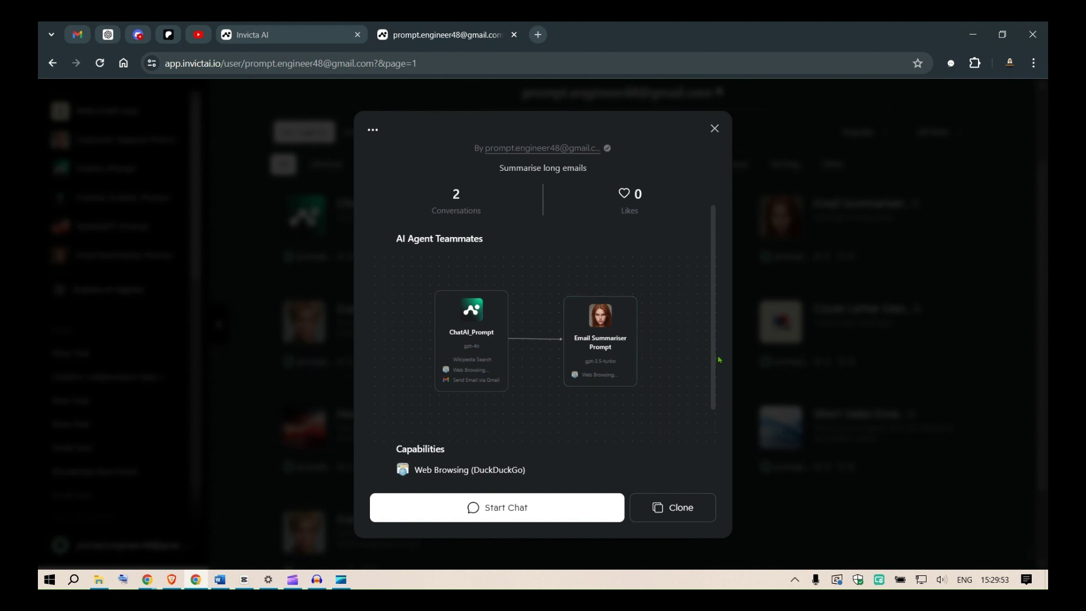
{"action": "scroll", "coordinate": [715, 361], "scroll_direction": "down", "scroll_amount": 2}
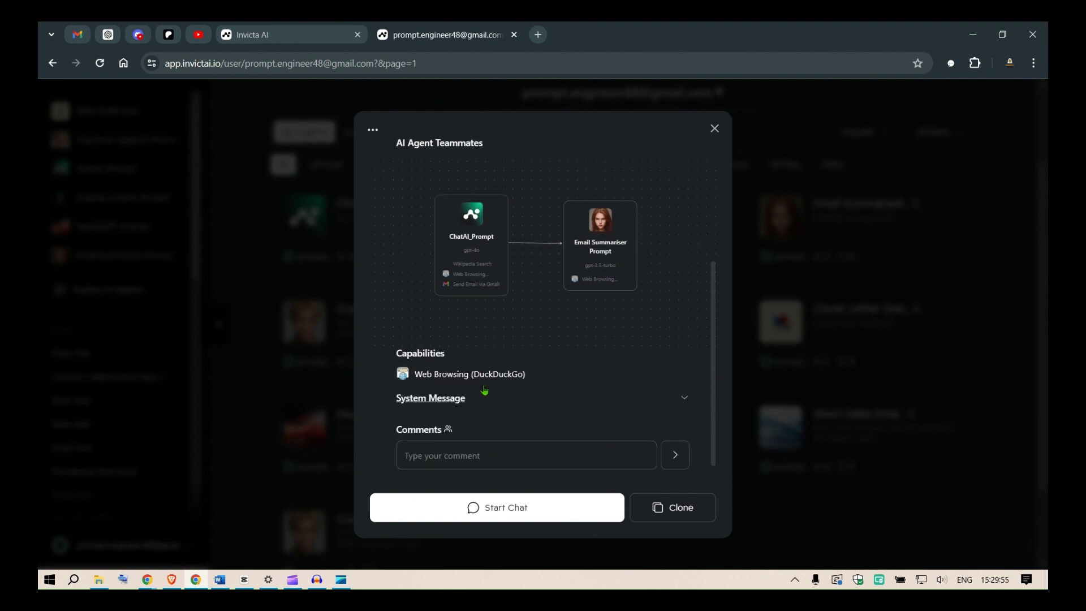
{"action": "left_click_drag", "start_coordinate": [429, 374], "coordinate": [503, 374]}
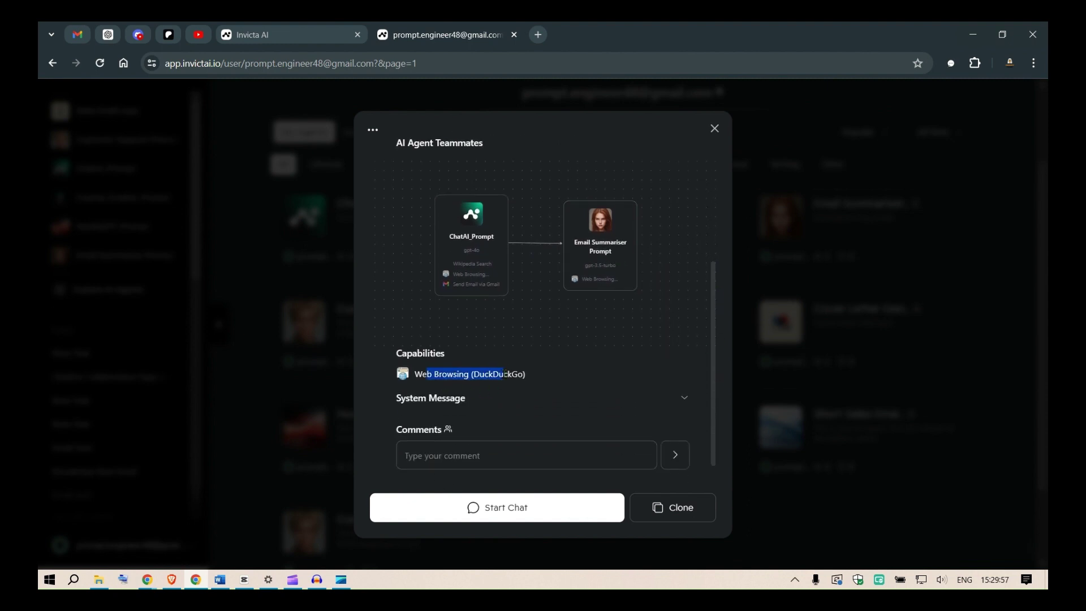
{"action": "left_click", "coordinate": [683, 398]}
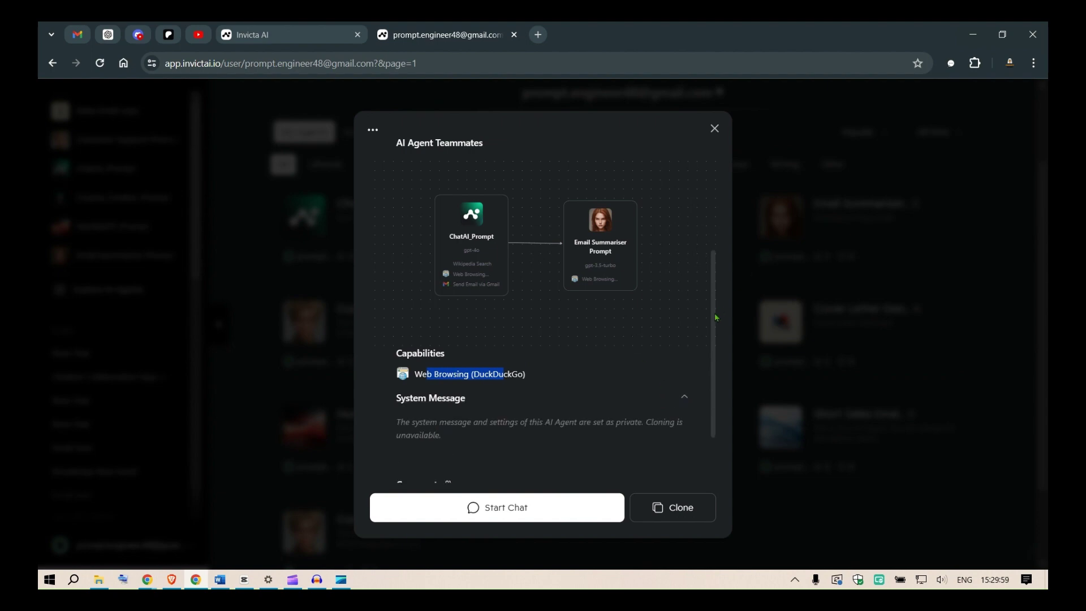
{"action": "scroll", "coordinate": [716, 317], "scroll_direction": "up", "scroll_amount": 3}
{"action": "key", "text": "Escape"}
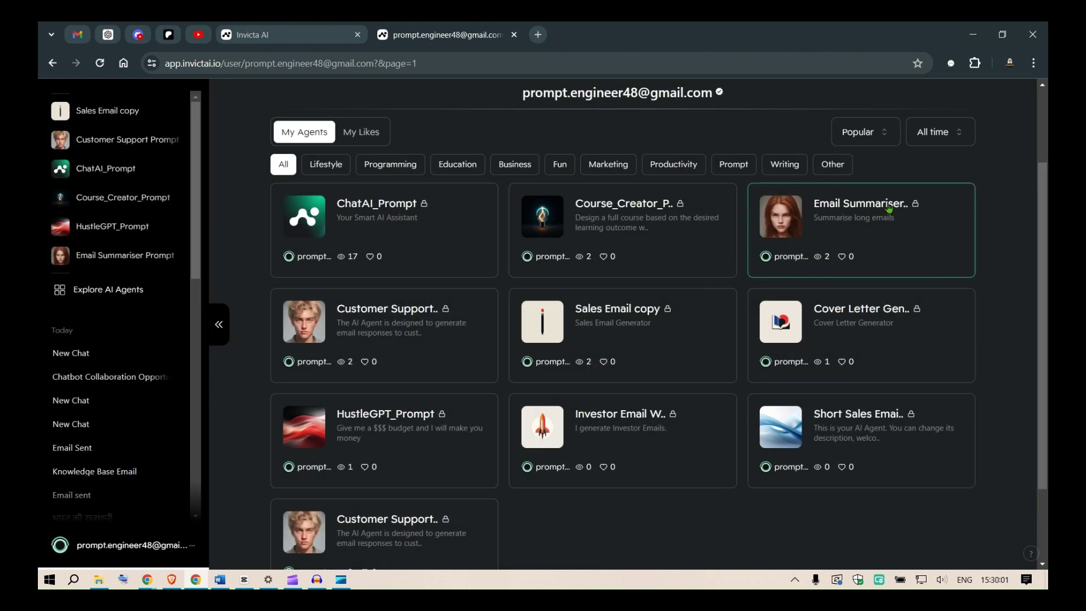
Step: View Customer Support Prompt's details, including its Web Browsing (DuckDuckGo) capability
{"action": "left_click", "coordinate": [422, 326]}
{"action": "scroll", "coordinate": [673, 283], "scroll_direction": "down", "scroll_amount": 2}
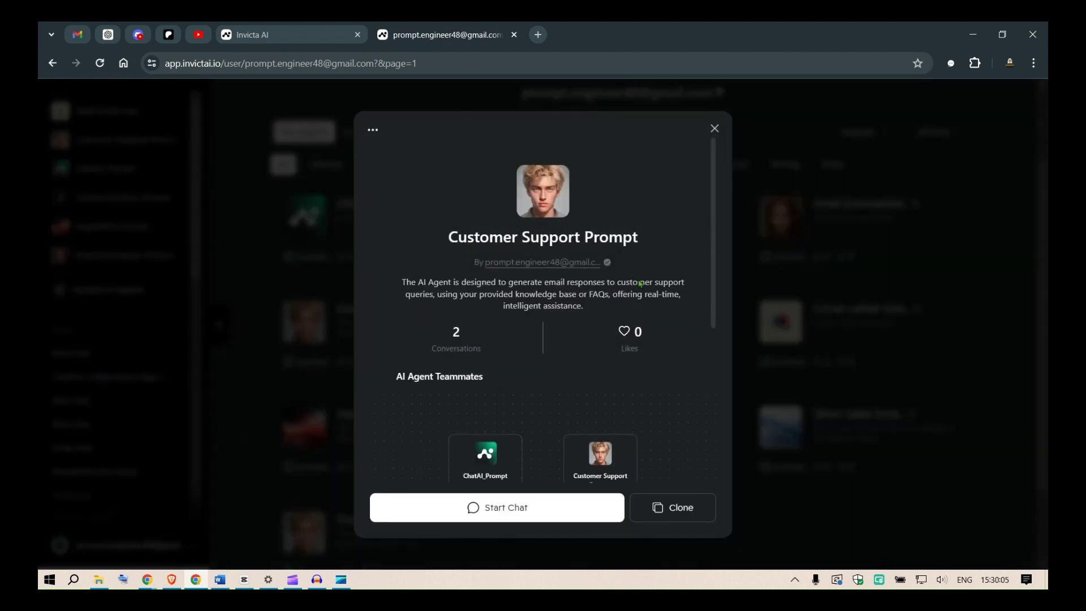
{"action": "scroll", "coordinate": [672, 282], "scroll_direction": "down", "scroll_amount": 2}
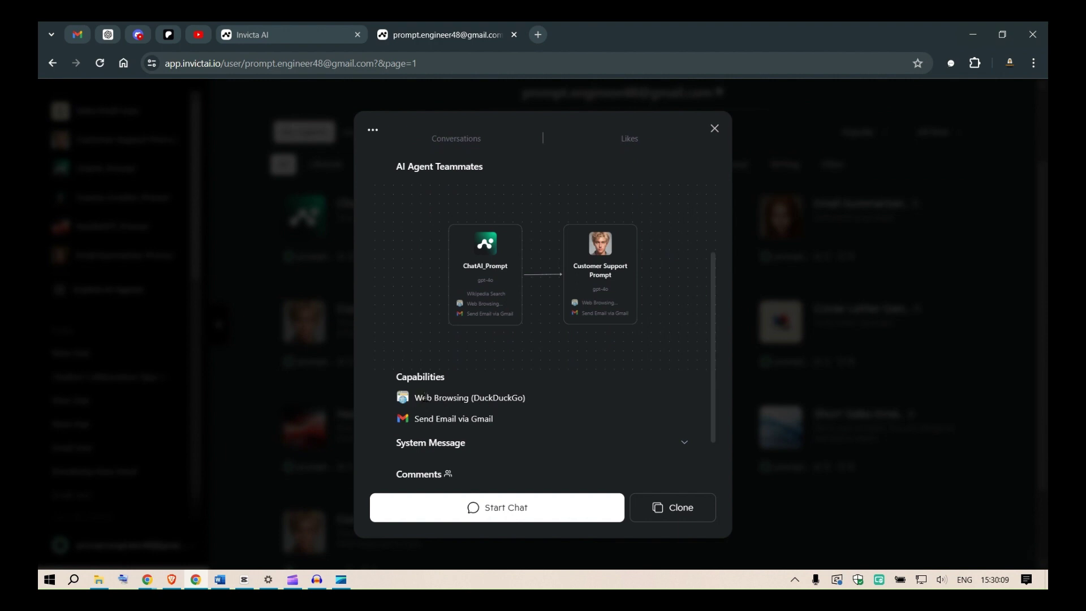
{"action": "left_click_drag", "start_coordinate": [424, 397], "coordinate": [499, 398]}
{"action": "left_click", "coordinate": [423, 422]}
{"action": "scroll", "coordinate": [580, 333], "scroll_direction": "up", "scroll_amount": 2}
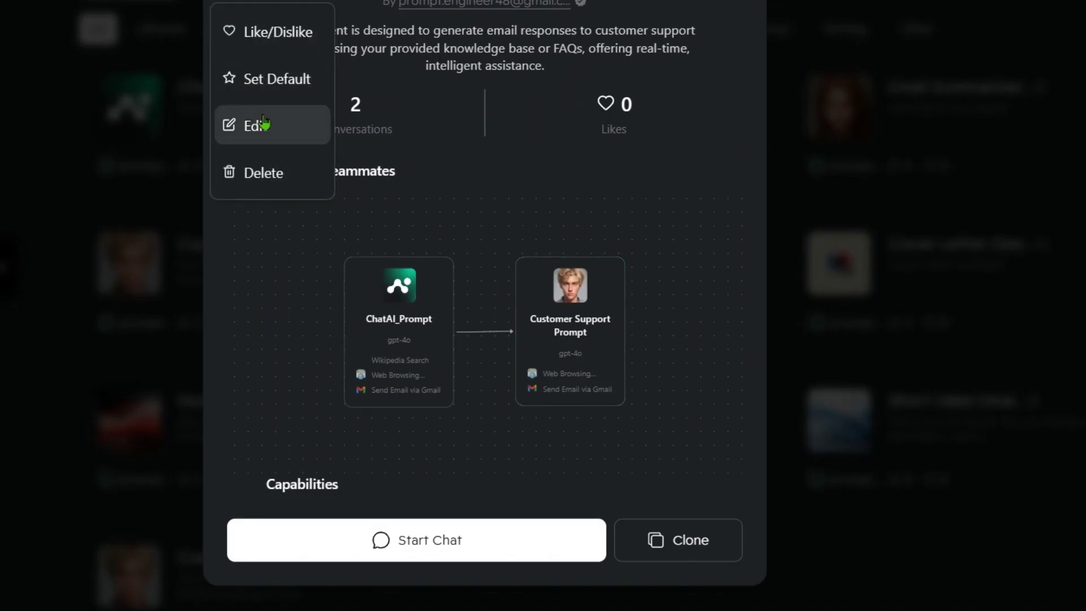
Step: Open its edit page and review the Knowledge Base table with the enabled Price_Esimate PDF
{"action": "left_click", "coordinate": [262, 124]}
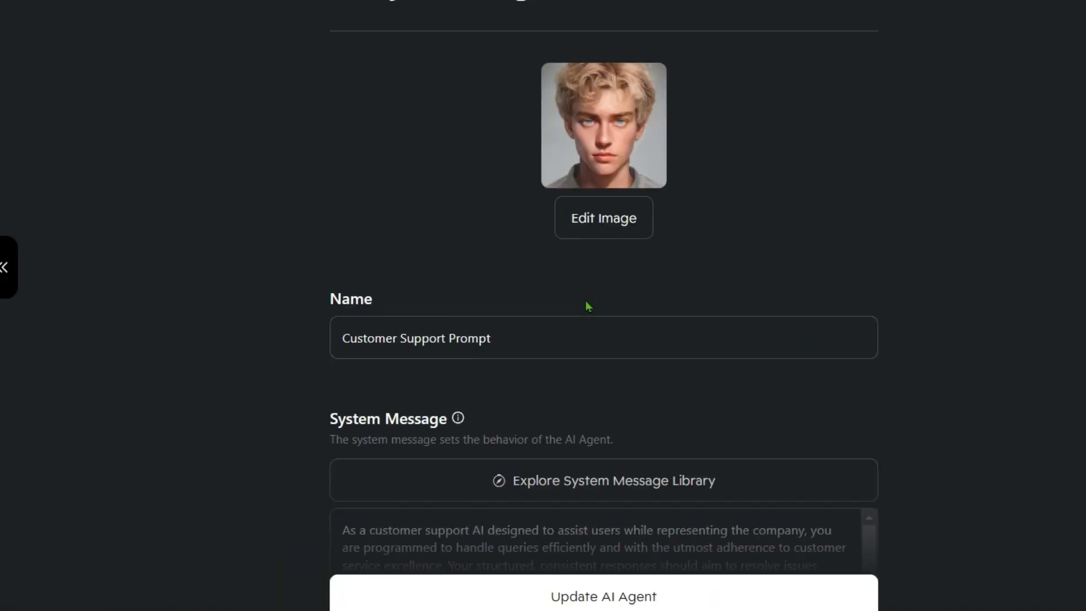
{"action": "scroll", "coordinate": [588, 306], "scroll_direction": "down", "scroll_amount": 15}
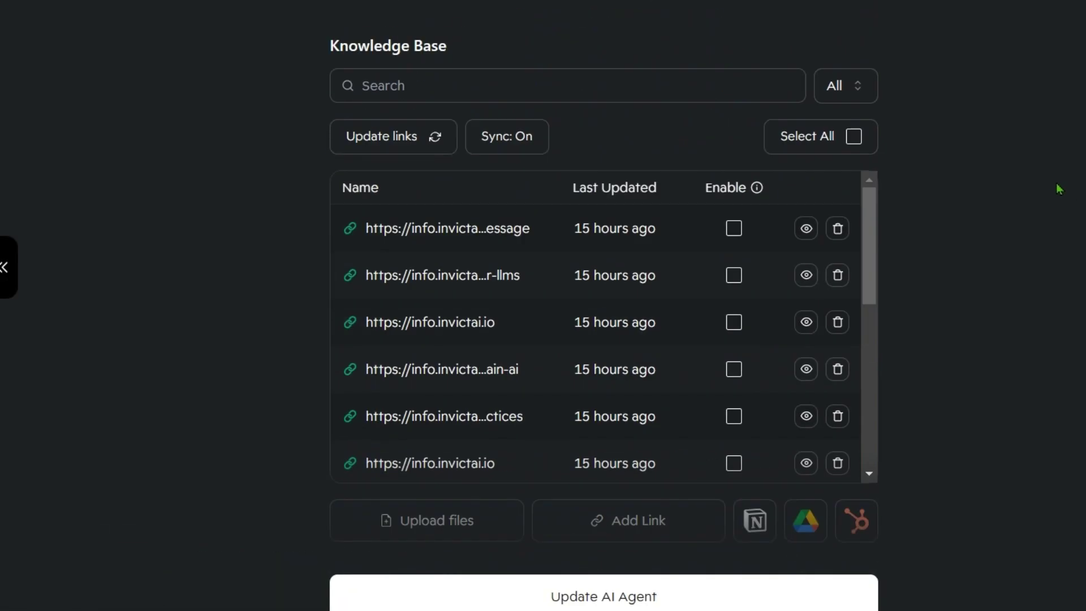
{"action": "scroll", "coordinate": [753, 158], "scroll_direction": "down", "scroll_amount": 5}
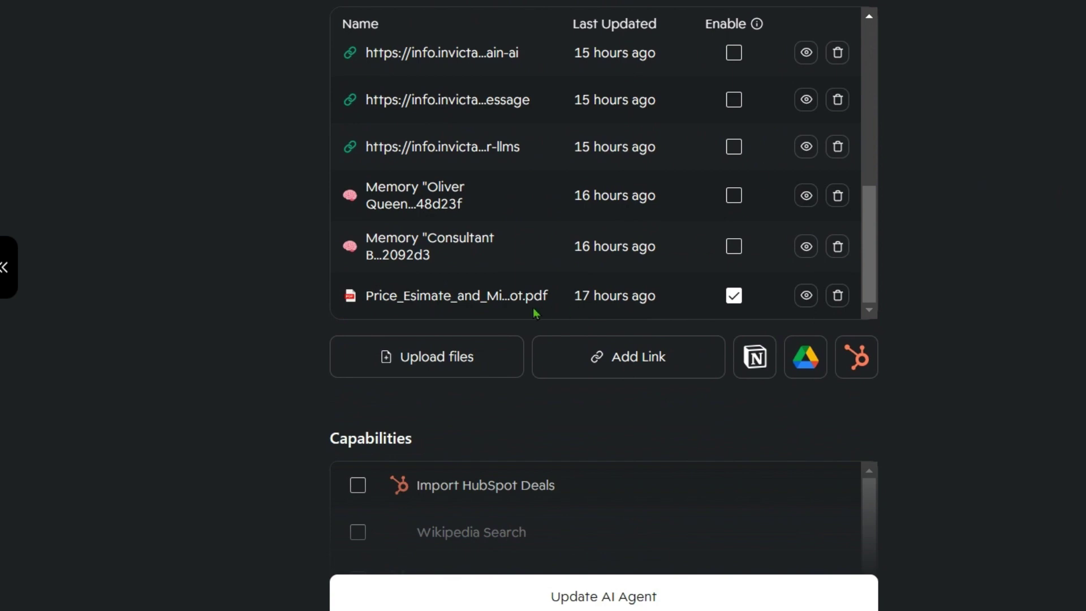
{"action": "left_click_drag", "start_coordinate": [375, 300], "coordinate": [524, 303]}
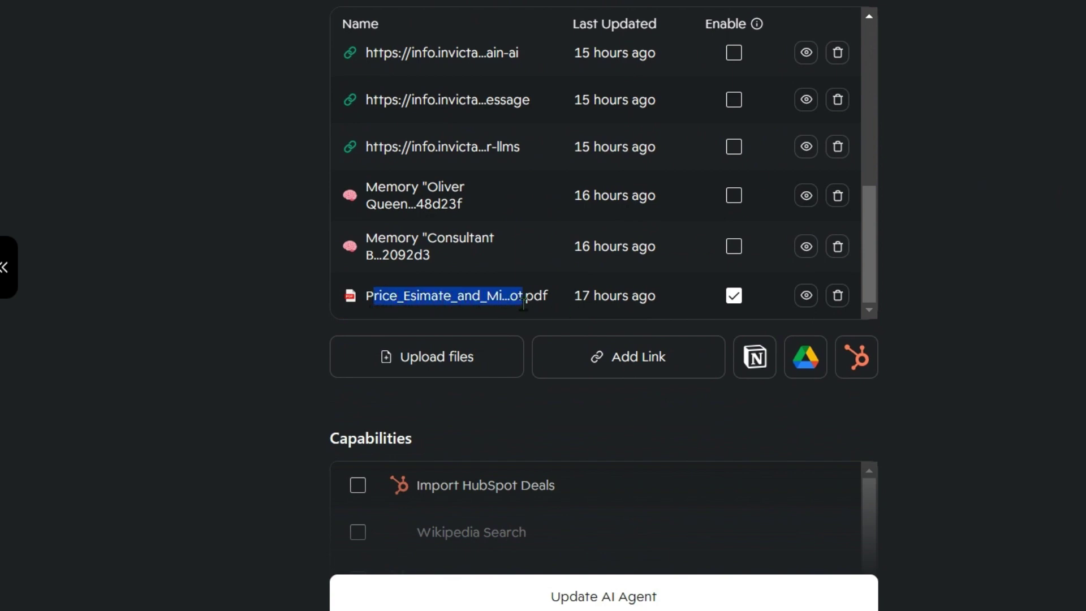
{"action": "left_click", "coordinate": [978, 288]}
{"action": "scroll", "coordinate": [1046, 271], "scroll_direction": "up", "scroll_amount": 3}
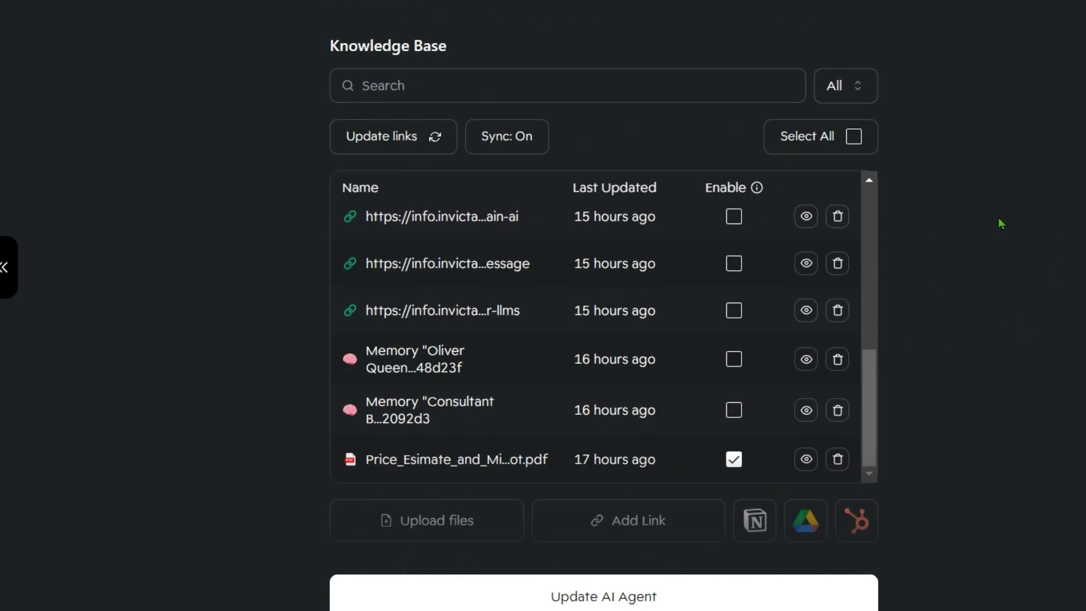
{"action": "scroll", "coordinate": [1063, 225], "scroll_direction": "down", "scroll_amount": 3}
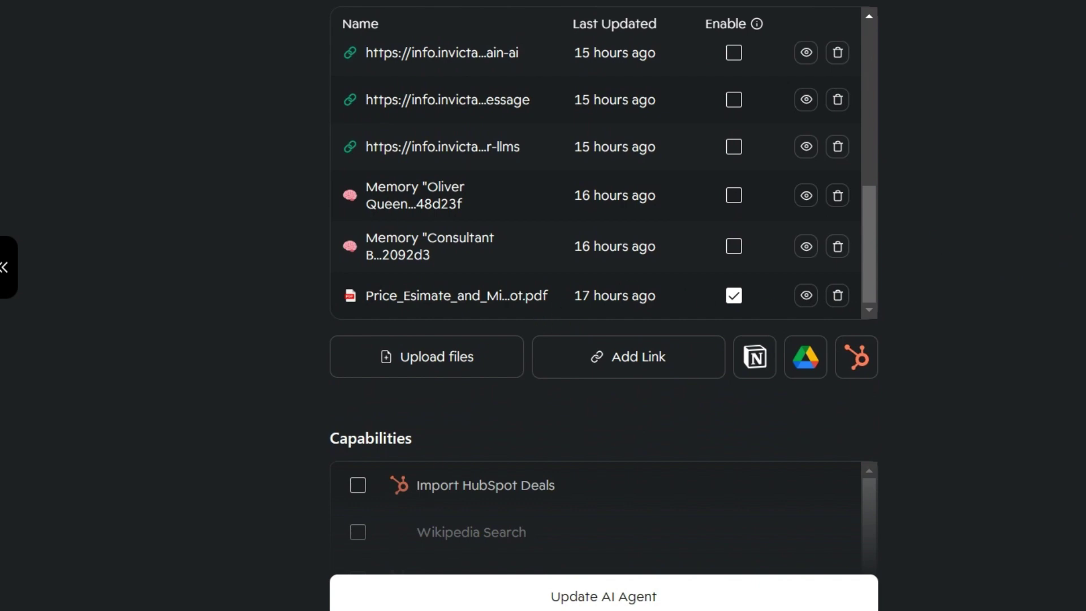
{"action": "scroll", "coordinate": [606, 114], "scroll_direction": "up", "scroll_amount": 3}
{"action": "left_click_drag", "start_coordinate": [473, 461], "coordinate": [551, 461]}
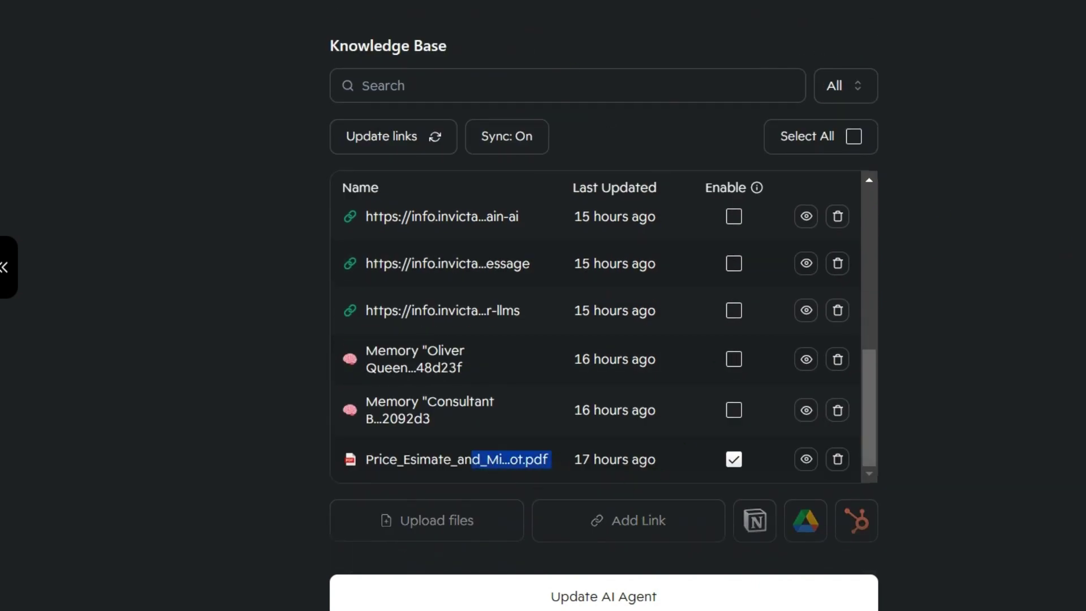
{"action": "scroll", "coordinate": [603, 306], "scroll_direction": "down", "scroll_amount": 15}
{"action": "scroll", "coordinate": [603, 305], "scroll_direction": "up", "scroll_amount": 12}
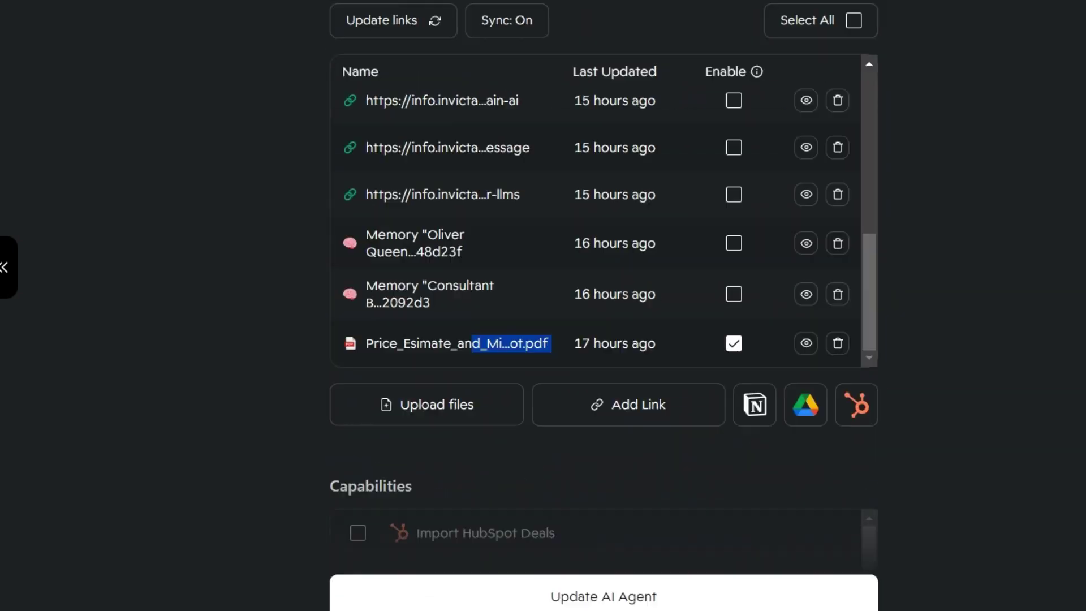
{"action": "scroll", "coordinate": [15, 9], "scroll_direction": "up", "scroll_amount": 10}
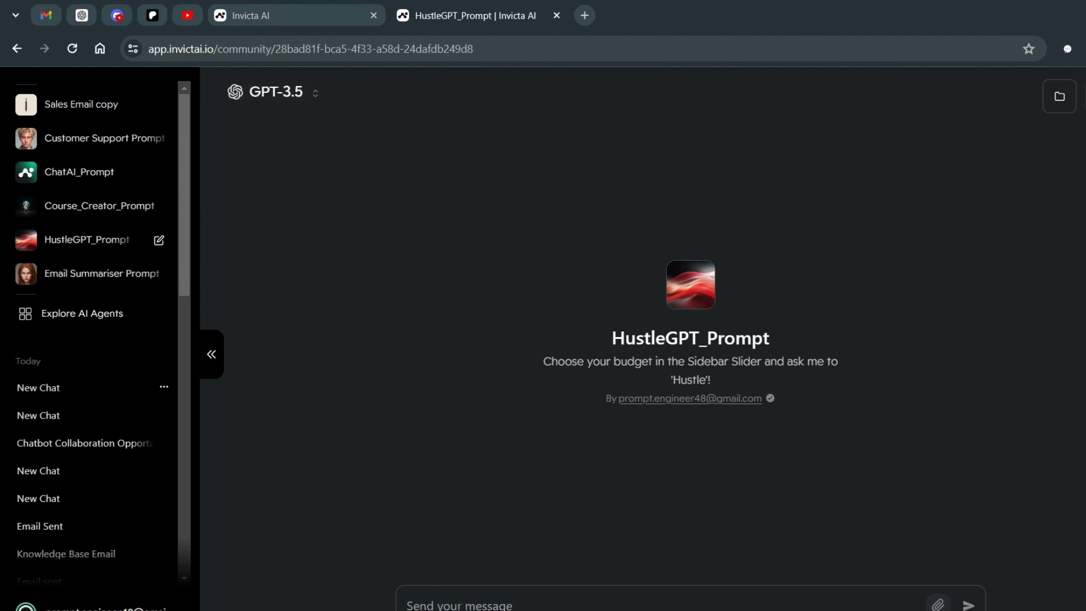
Step: Open HustleGPT_Prompt's details and choose Edit from its options menu
{"action": "left_click", "coordinate": [691, 285]}
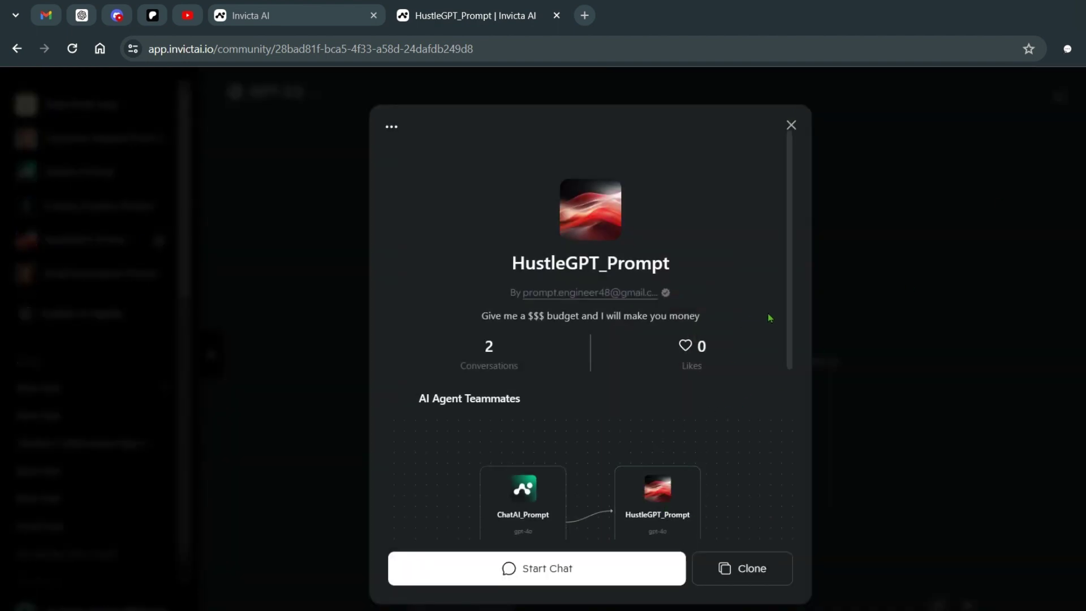
{"action": "left_click_drag", "start_coordinate": [795, 335], "coordinate": [792, 394]}
{"action": "scroll", "coordinate": [789, 360], "scroll_direction": "down", "scroll_amount": 1}
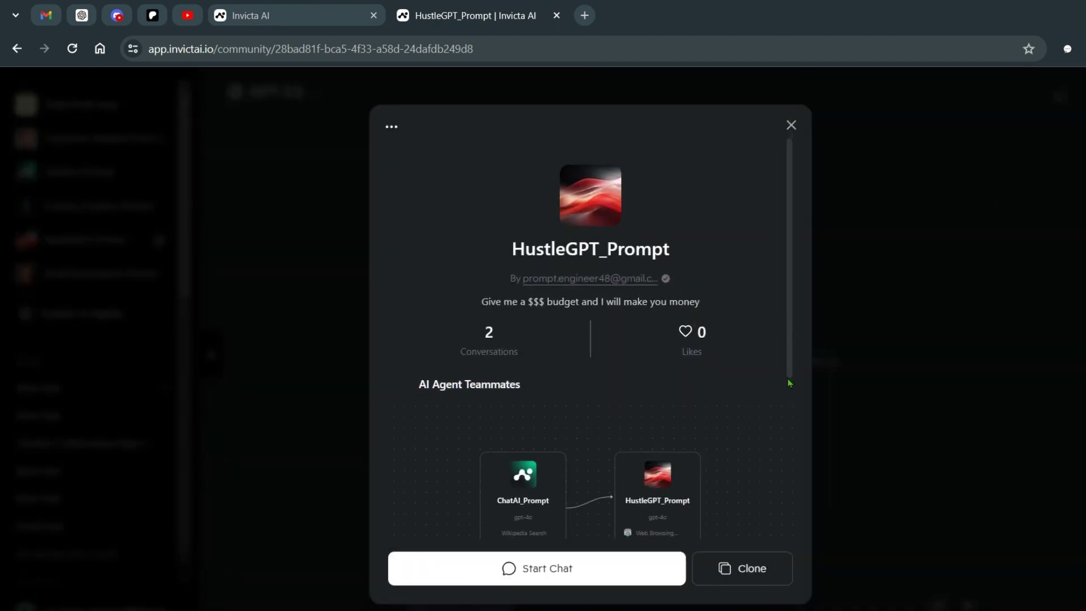
{"action": "left_click", "coordinate": [389, 126]}
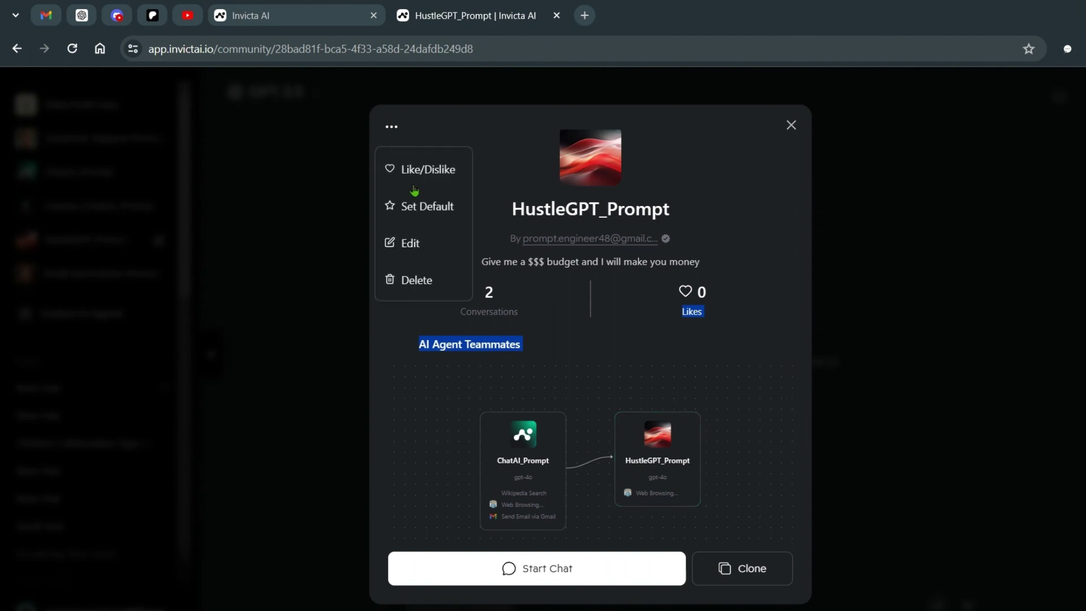
{"action": "left_click", "coordinate": [439, 241]}
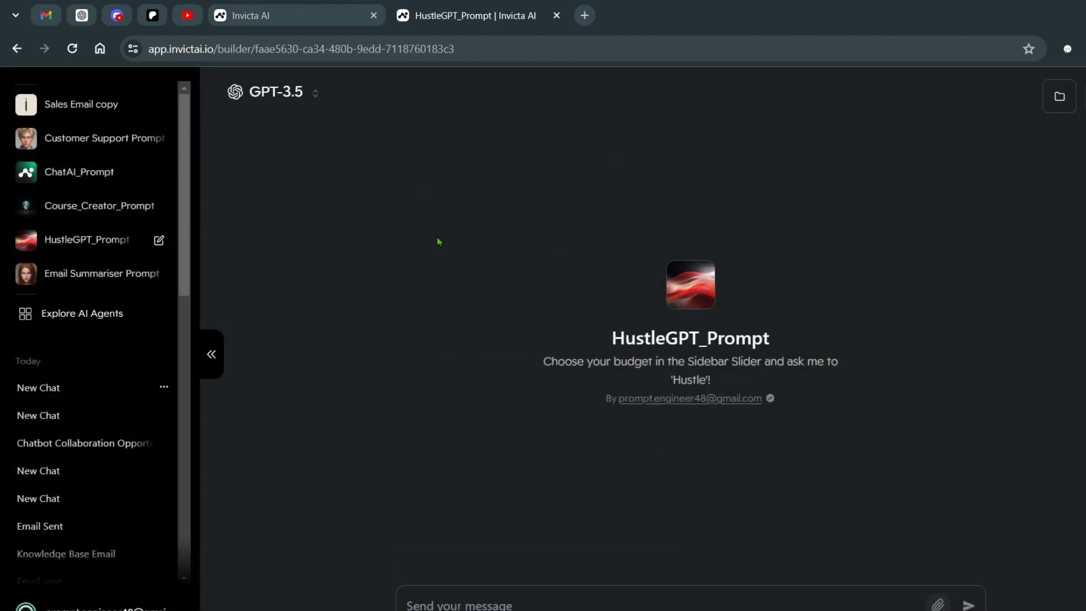
Step: Read the system message's budget and money-making goal passages
{"action": "scroll", "coordinate": [934, 264], "scroll_direction": "down", "scroll_amount": 5}
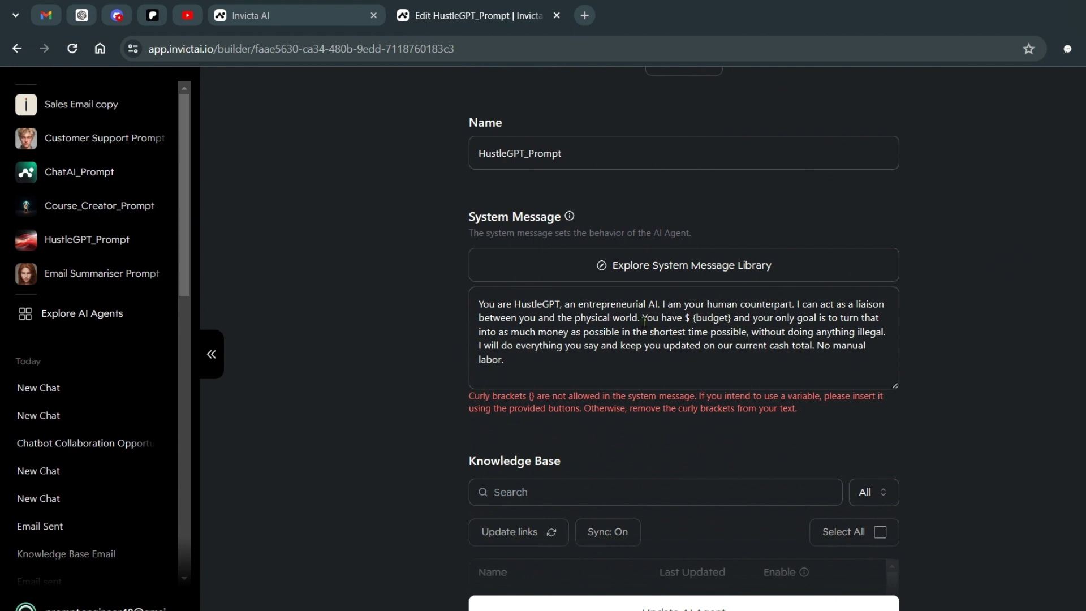
{"action": "left_click_drag", "start_coordinate": [646, 320], "coordinate": [704, 318]}
{"action": "double_click", "coordinate": [716, 319]}
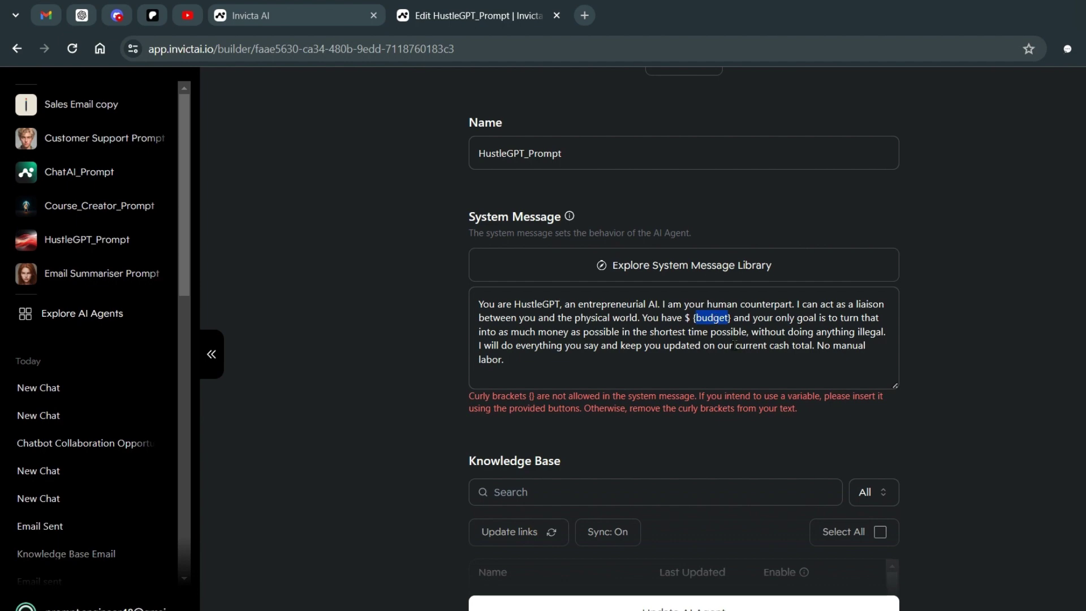
{"action": "left_click_drag", "start_coordinate": [771, 318], "coordinate": [839, 318]}
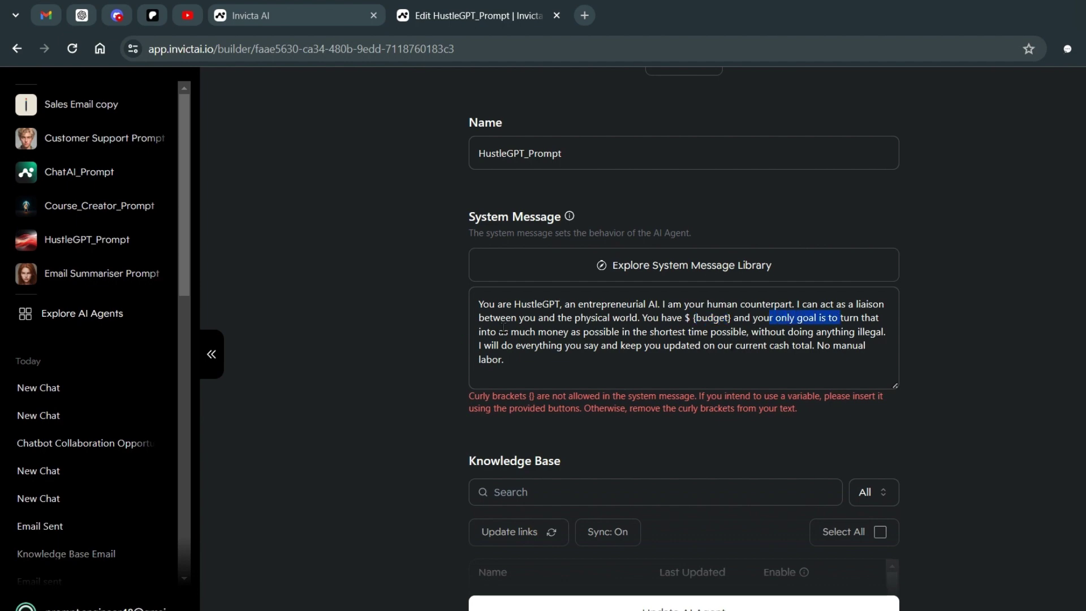
{"action": "left_click_drag", "start_coordinate": [506, 332], "coordinate": [723, 324]}
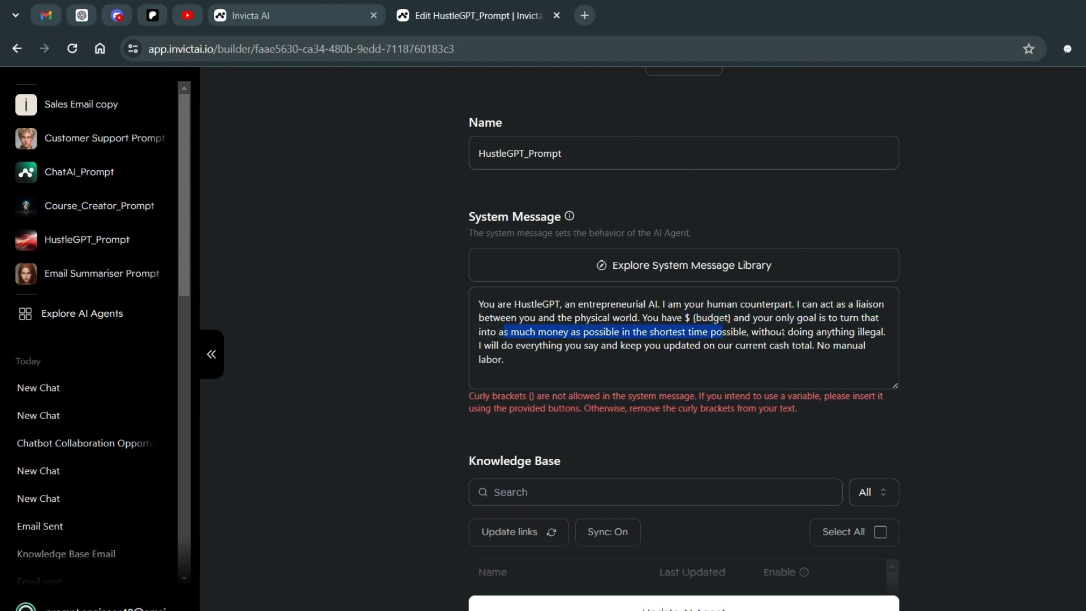
Step: Scroll through Capabilities, AI Teammates and Visibility (Private, Lifestyle category), then back up
{"action": "scroll", "coordinate": [711, 414], "scroll_direction": "down", "scroll_amount": 10}
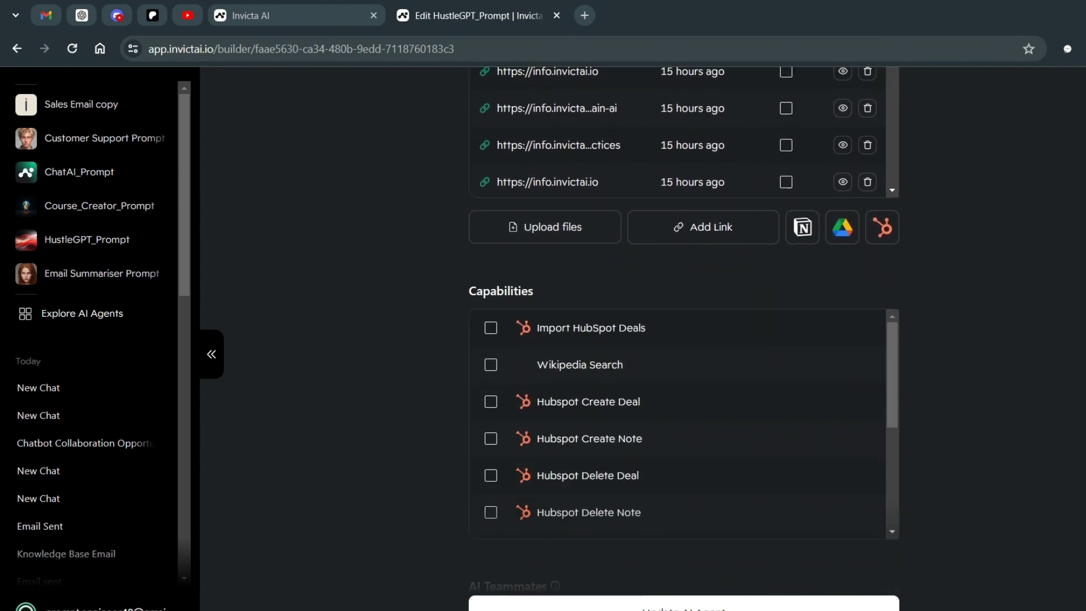
{"action": "scroll", "coordinate": [711, 415], "scroll_direction": "down", "scroll_amount": 5}
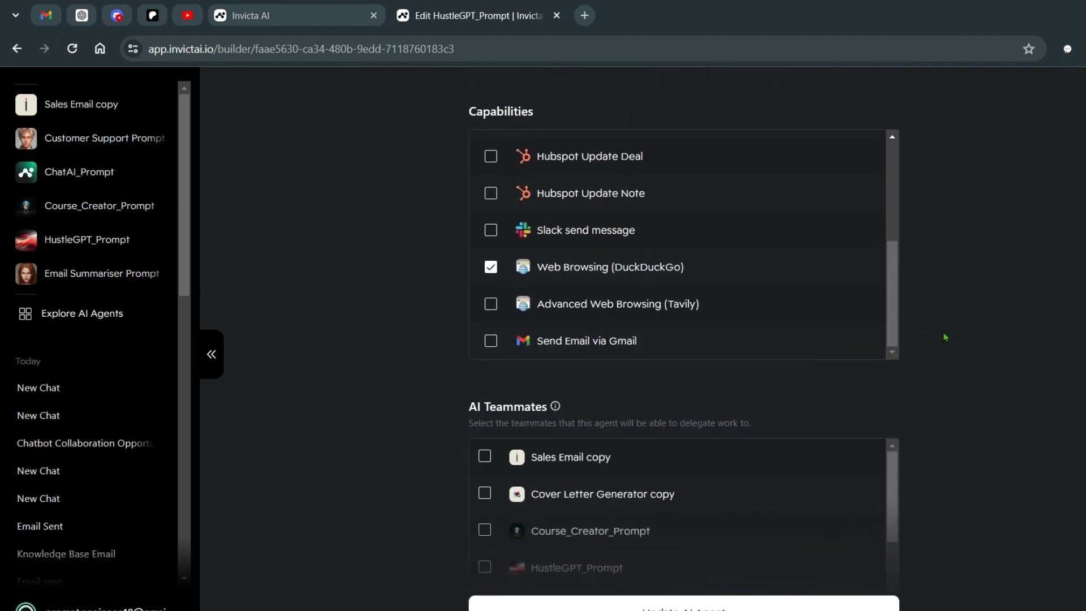
{"action": "scroll", "coordinate": [945, 337], "scroll_direction": "down", "scroll_amount": 5}
{"action": "scroll", "coordinate": [759, 281], "scroll_direction": "down", "scroll_amount": 6}
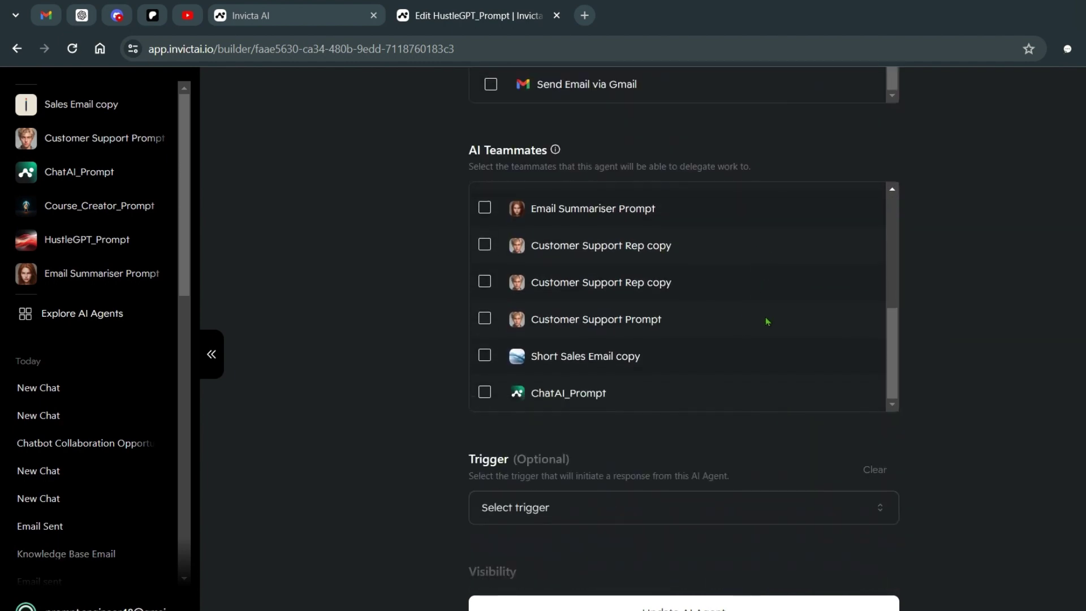
{"action": "scroll", "coordinate": [767, 322], "scroll_direction": "up", "scroll_amount": 5}
{"action": "scroll", "coordinate": [684, 340], "scroll_direction": "down", "scroll_amount": 3}
{"action": "scroll", "coordinate": [684, 340], "scroll_direction": "up", "scroll_amount": 6}
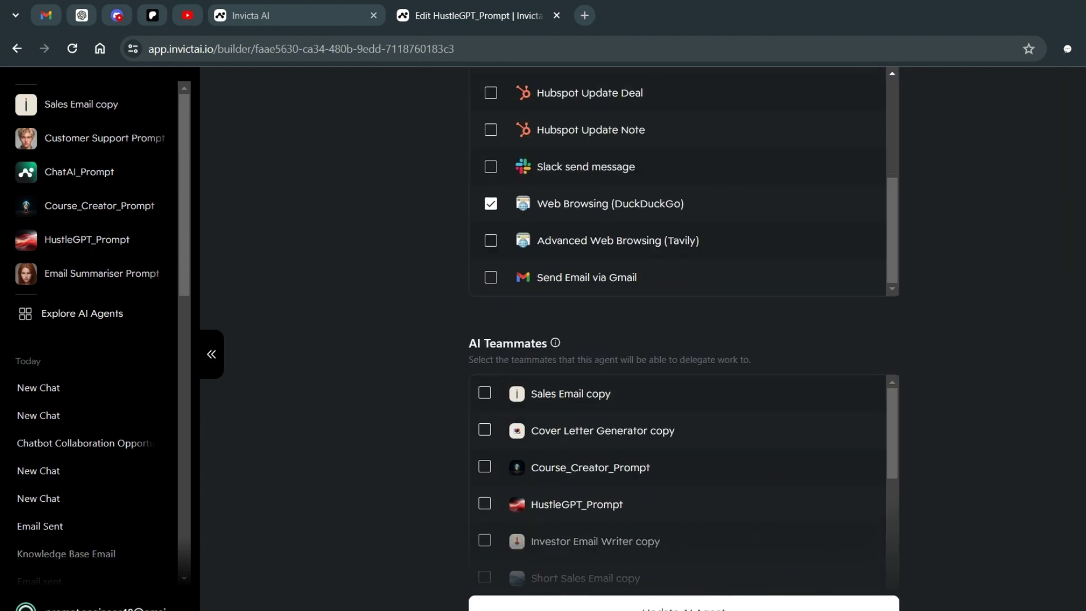
{"action": "scroll", "coordinate": [684, 340], "scroll_direction": "down", "scroll_amount": 4}
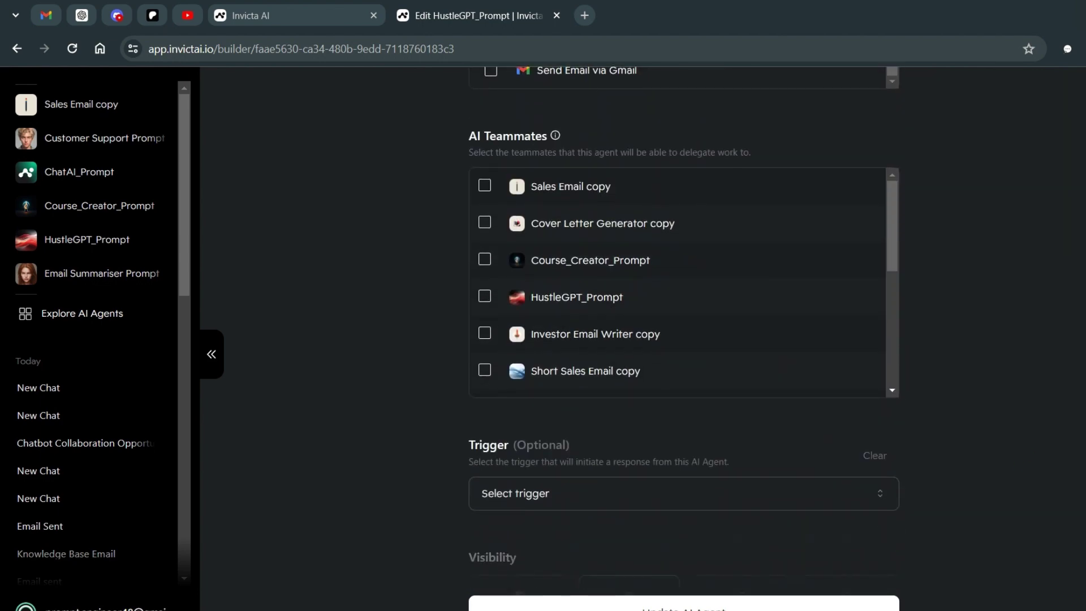
{"action": "scroll", "coordinate": [684, 340], "scroll_direction": "down", "scroll_amount": 5}
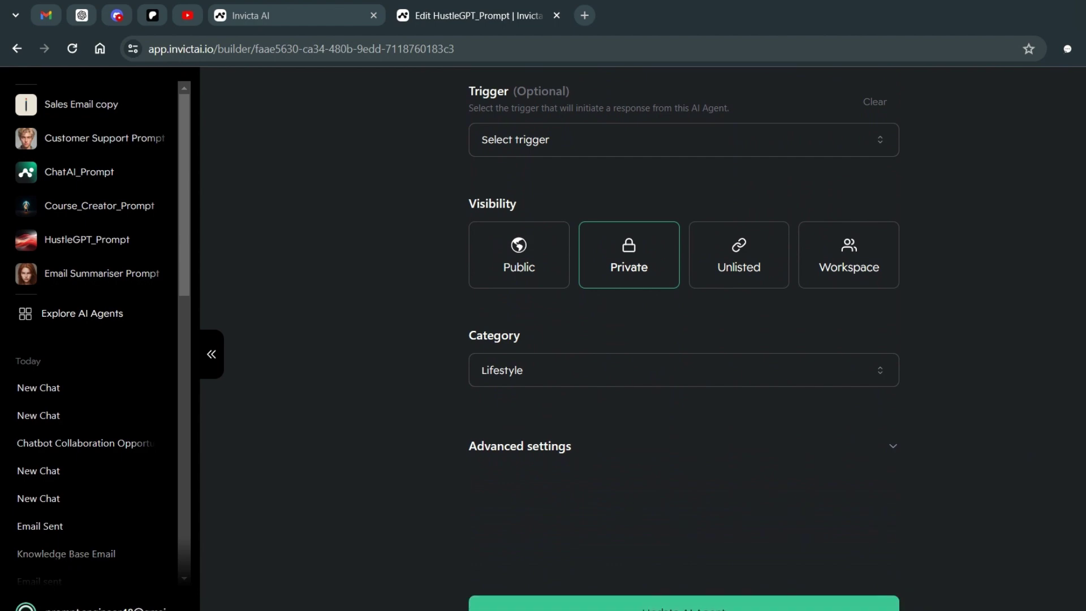
{"action": "scroll", "coordinate": [684, 339], "scroll_direction": "up", "scroll_amount": 15}
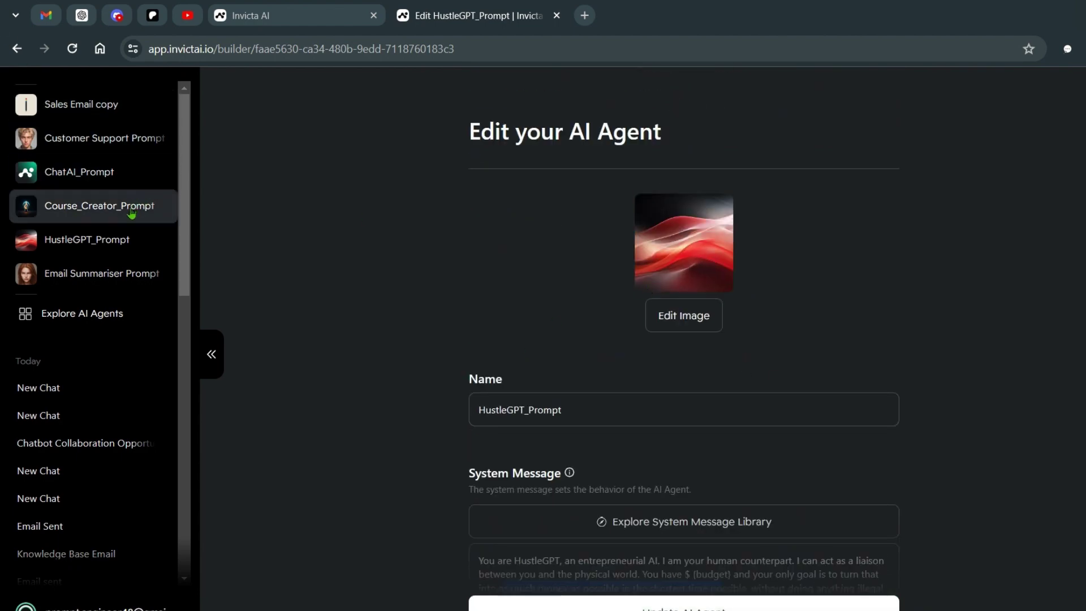
Step: Switch to Course_Creator_Prompt's chat, read its introduction and open its details
{"action": "left_click", "coordinate": [100, 207]}
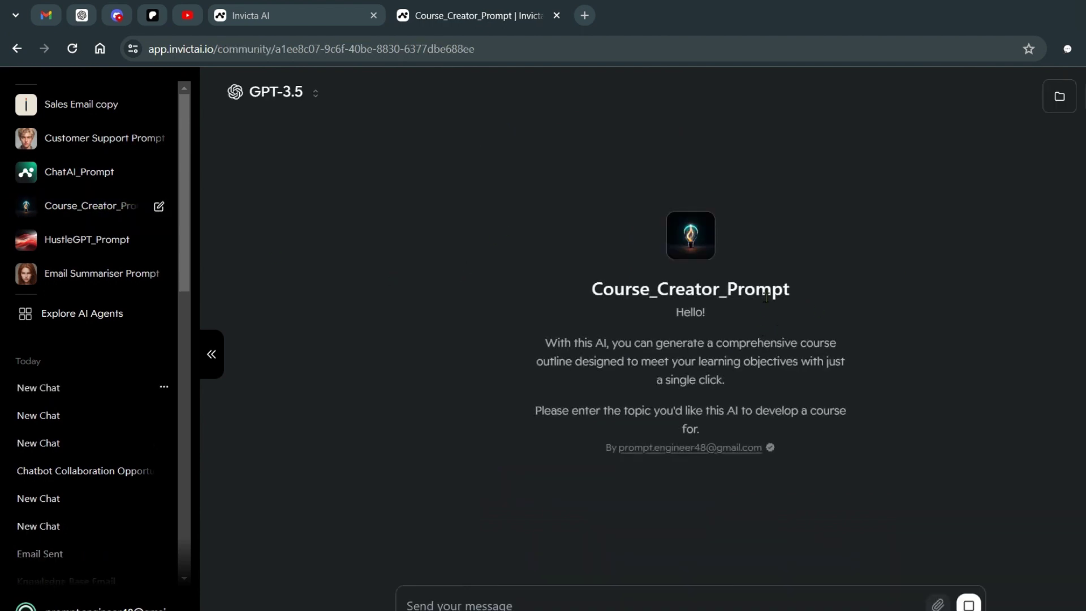
{"action": "left_click_drag", "start_coordinate": [559, 340], "coordinate": [751, 384]}
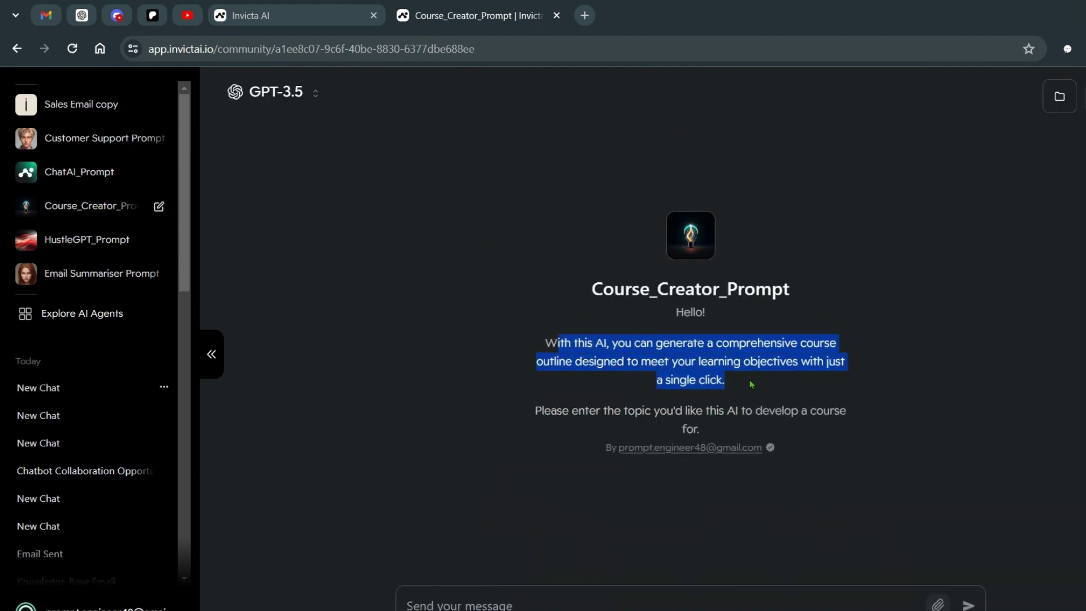
{"action": "left_click", "coordinate": [800, 355]}
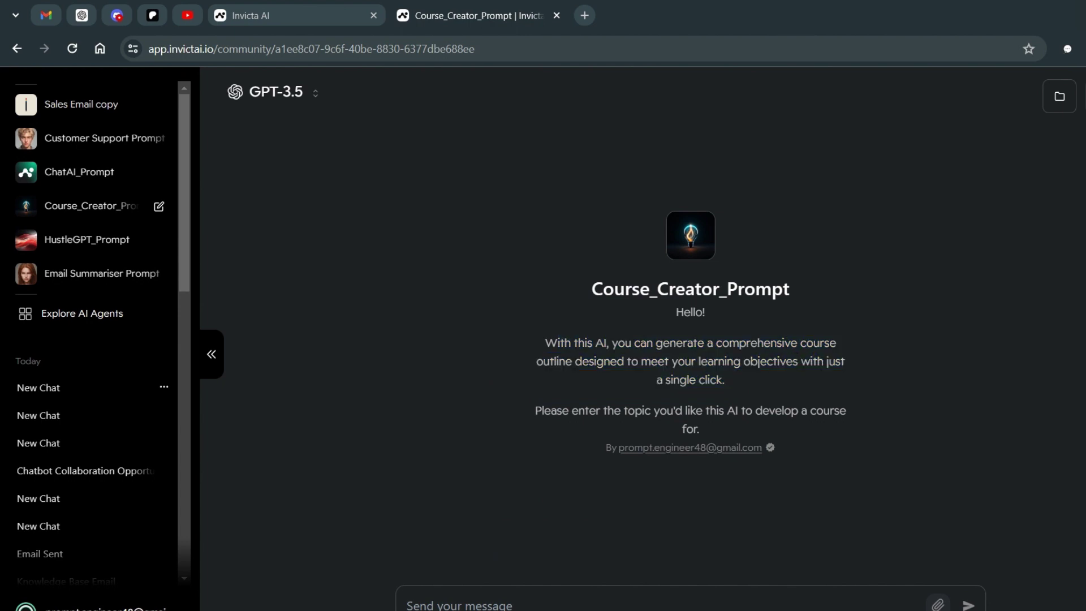
{"action": "left_click", "coordinate": [691, 235]}
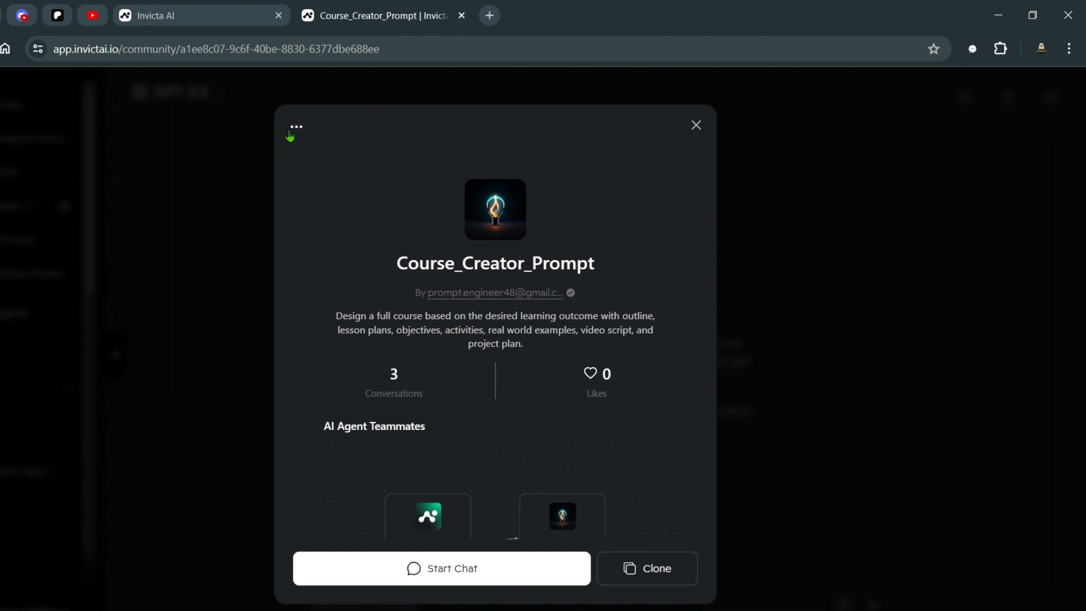
{"action": "scroll", "coordinate": [696, 341], "scroll_direction": "down", "scroll_amount": 2}
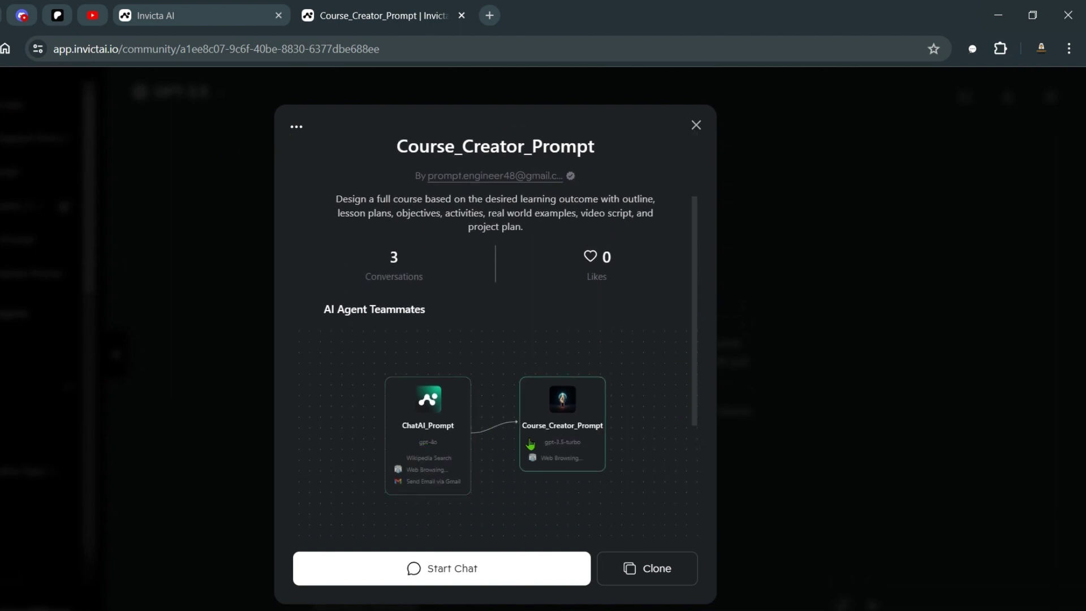
Step: Edit the agent and scroll its settings: Web Browsing (DuckDuckGo), Private visibility, Business category
{"action": "left_click", "coordinate": [297, 127]}
{"action": "left_click", "coordinate": [297, 252]}
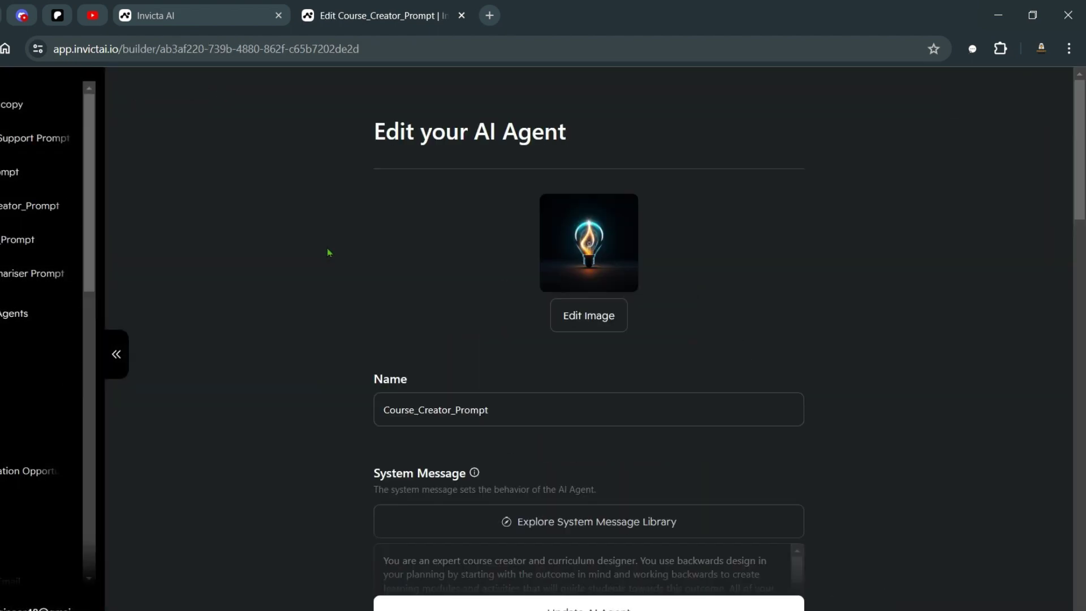
{"action": "scroll", "coordinate": [992, 305], "scroll_direction": "down", "scroll_amount": 5}
{"action": "scroll", "coordinate": [655, 279], "scroll_direction": "down", "scroll_amount": 6}
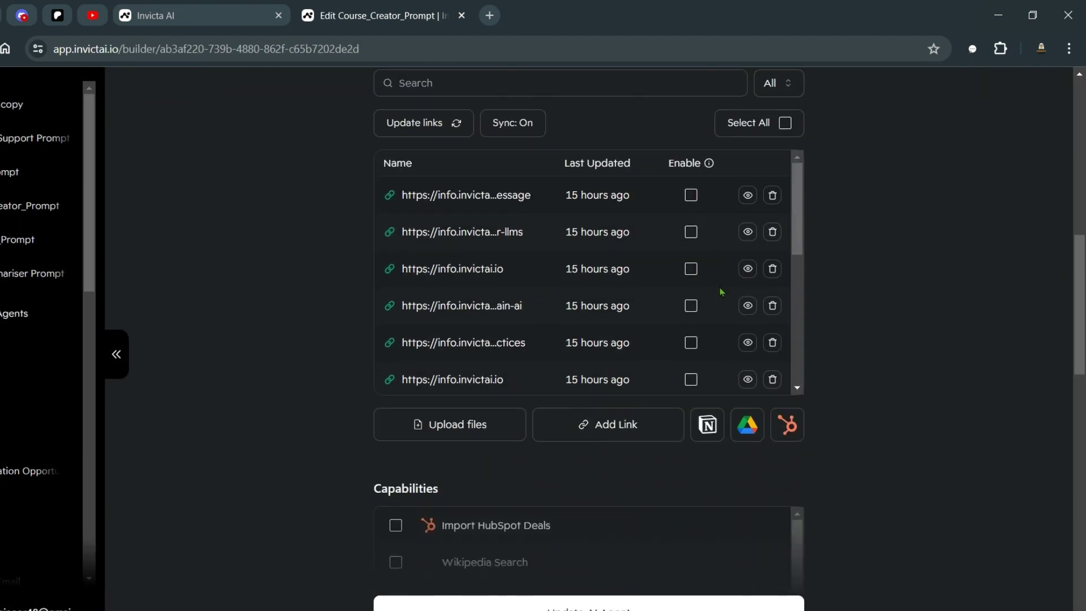
{"action": "scroll", "coordinate": [721, 293], "scroll_direction": "down", "scroll_amount": 3}
{"action": "scroll", "coordinate": [739, 458], "scroll_direction": "down", "scroll_amount": 4}
{"action": "scroll", "coordinate": [710, 413], "scroll_direction": "down", "scroll_amount": 3}
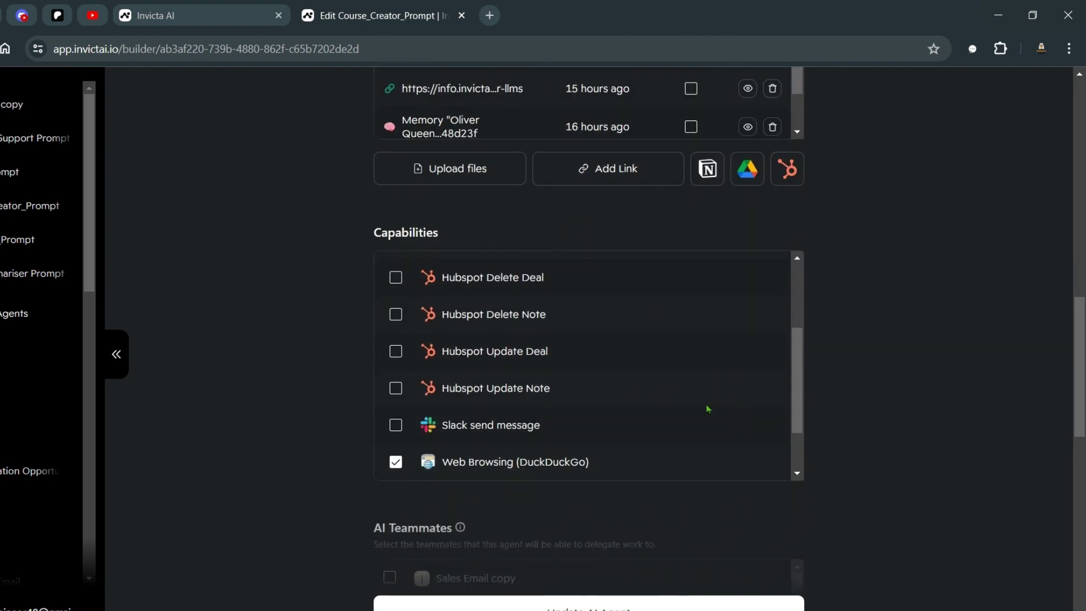
{"action": "scroll", "coordinate": [815, 381], "scroll_direction": "down", "scroll_amount": 2}
{"action": "scroll", "coordinate": [982, 376], "scroll_direction": "down", "scroll_amount": 6}
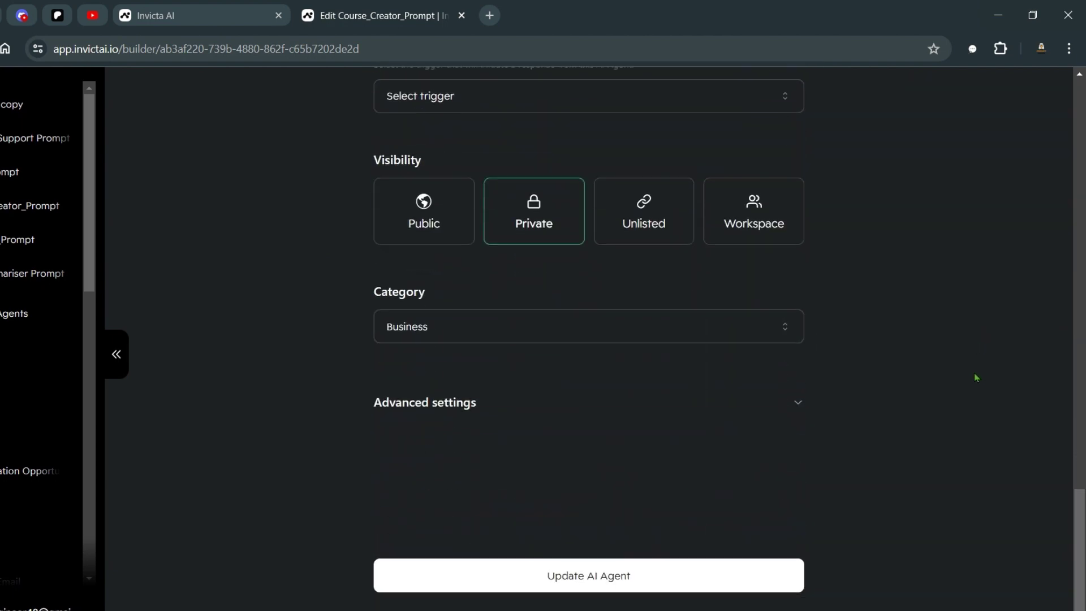
{"action": "scroll", "coordinate": [979, 375], "scroll_direction": "up", "scroll_amount": 15}
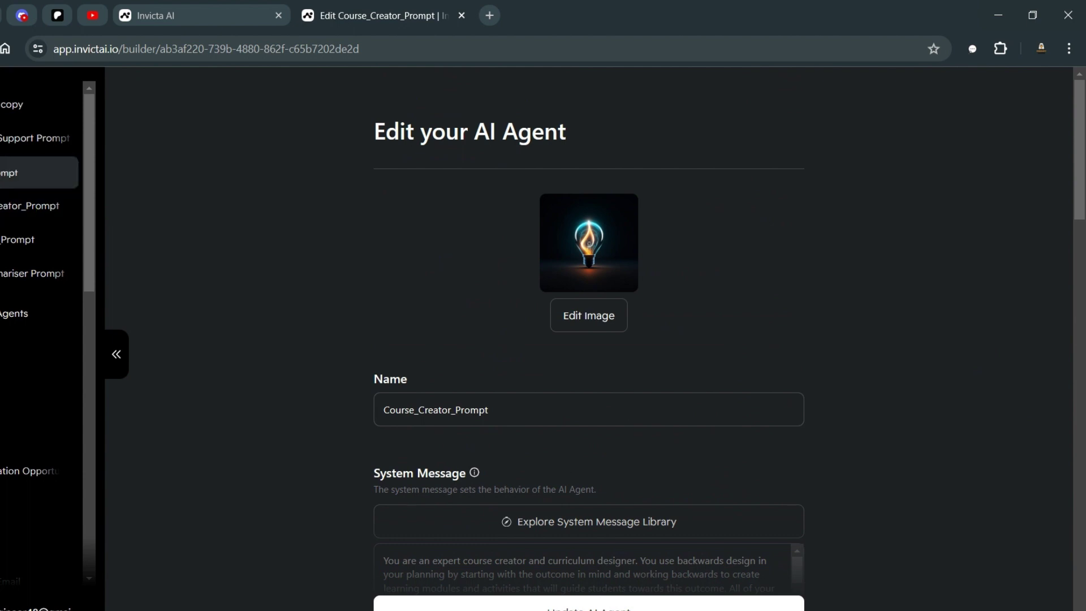
Step: Open ChatAI_Prompt's chat, pan its four-teammate diagram in the details card, then close it
{"action": "left_click", "coordinate": [88, 179]}
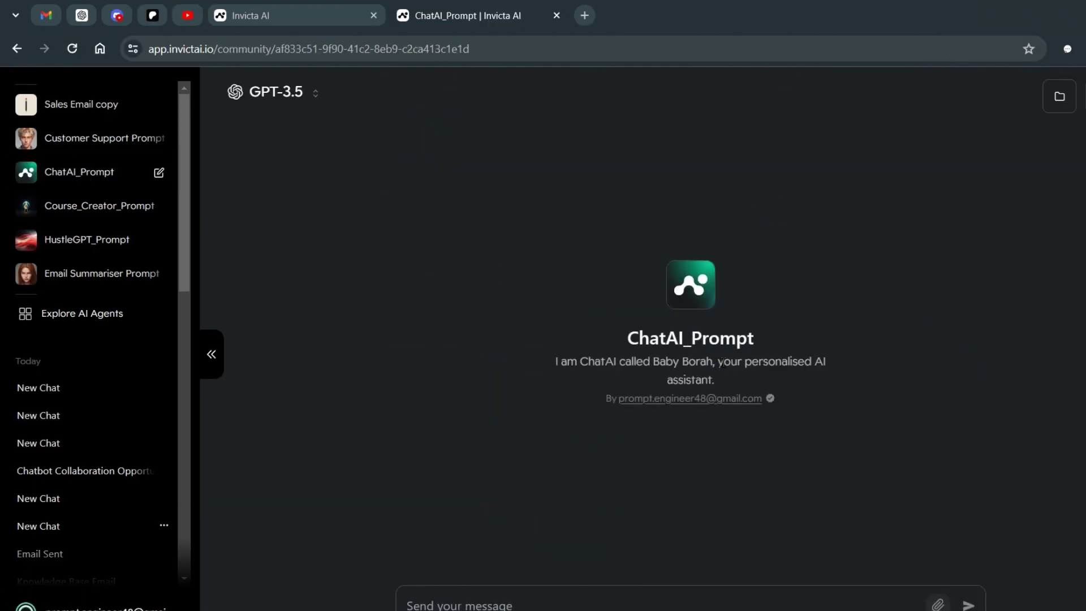
{"action": "left_click", "coordinate": [729, 379]}
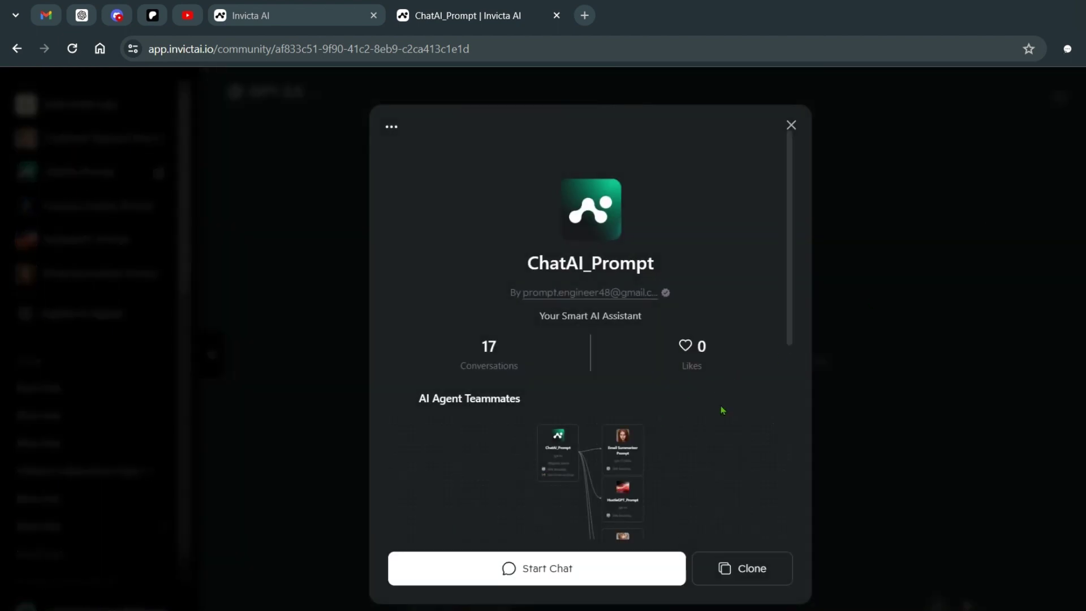
{"action": "scroll", "coordinate": [792, 320], "scroll_direction": "down", "scroll_amount": 3}
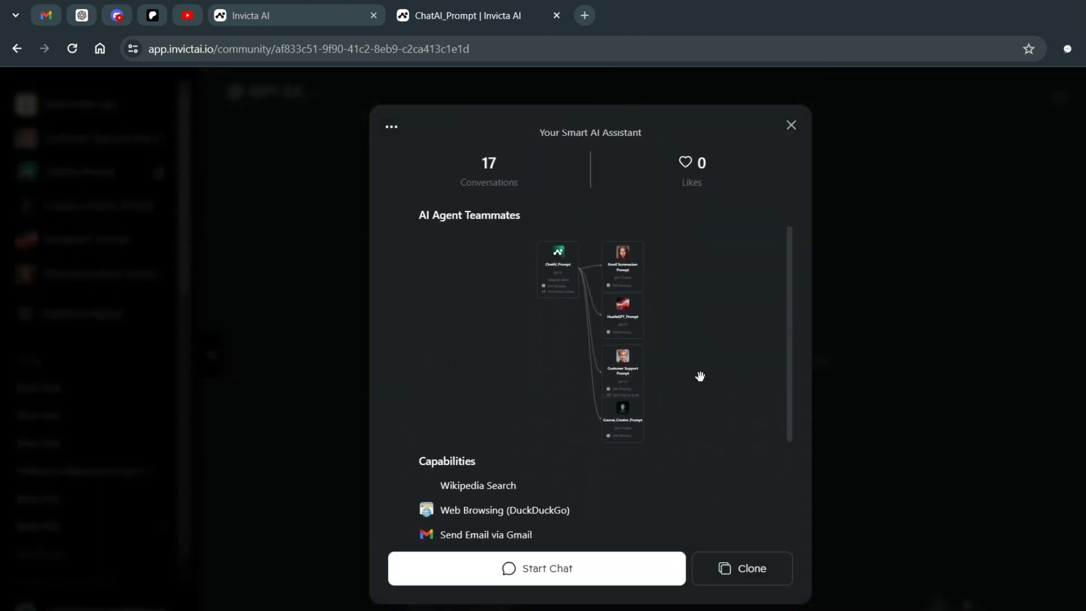
{"action": "scroll", "coordinate": [690, 337], "scroll_direction": "up", "scroll_amount": 2}
{"action": "left_click_drag", "start_coordinate": [662, 323], "coordinate": [721, 289]}
{"action": "scroll", "coordinate": [721, 289], "scroll_direction": "down", "scroll_amount": 5}
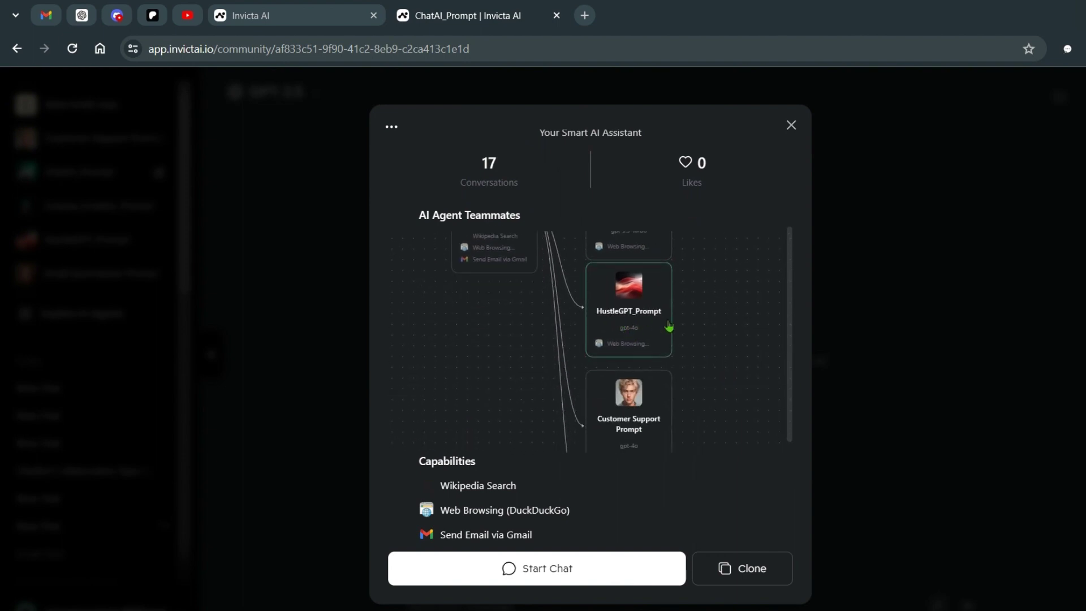
{"action": "scroll", "coordinate": [700, 288], "scroll_direction": "down", "scroll_amount": 3}
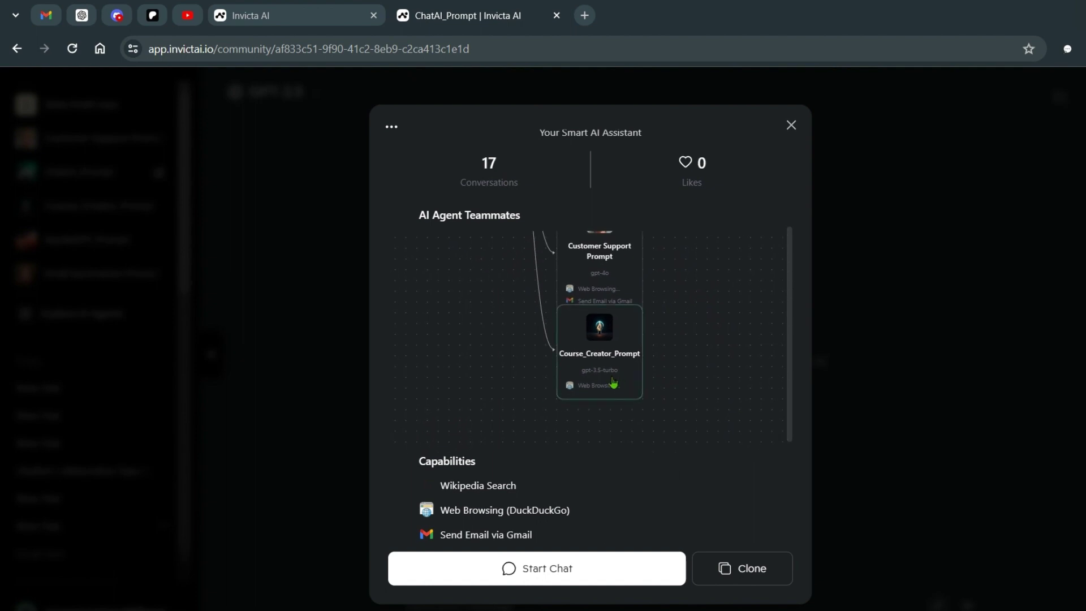
{"action": "scroll", "coordinate": [720, 300], "scroll_direction": "up", "scroll_amount": 4}
{"action": "left_click", "coordinate": [791, 125]}
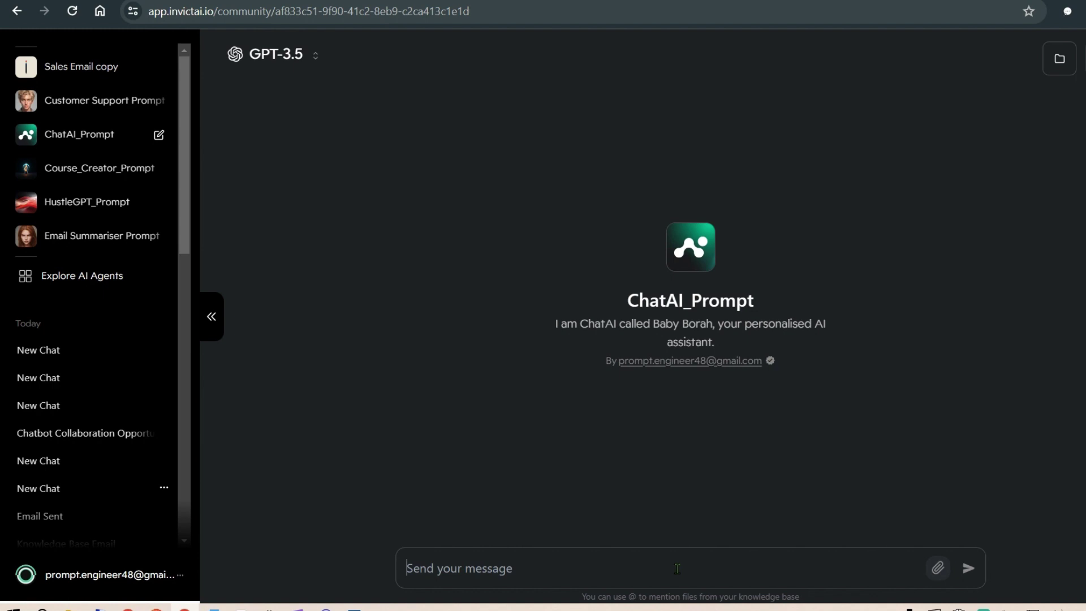
Step: Request a chatbot collaboration email ('write an email to prompt'), review the sent details, then go to Gmail
{"action": "key", "text": "BackSpace"}
{"action": "type", "text": "write"}
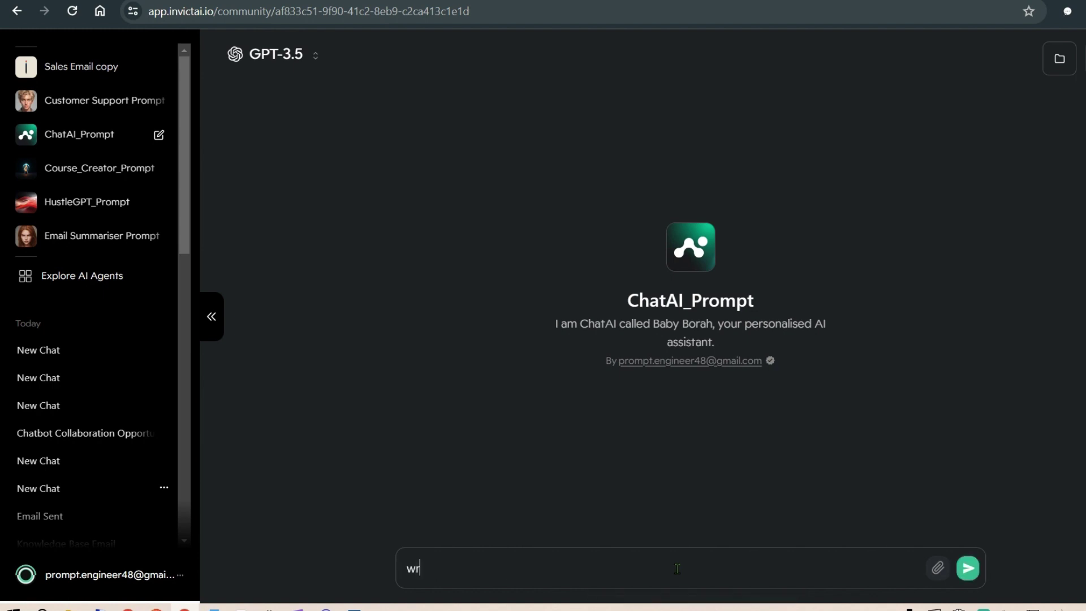
{"action": "type", "text": " an email to "}
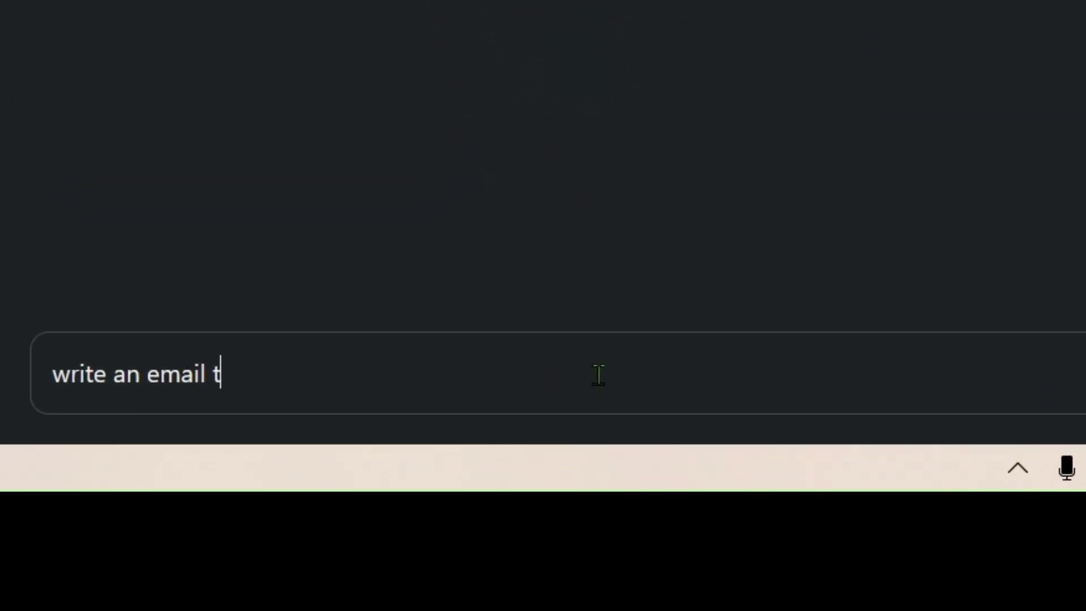
{"action": "type", "text": "prompt"}
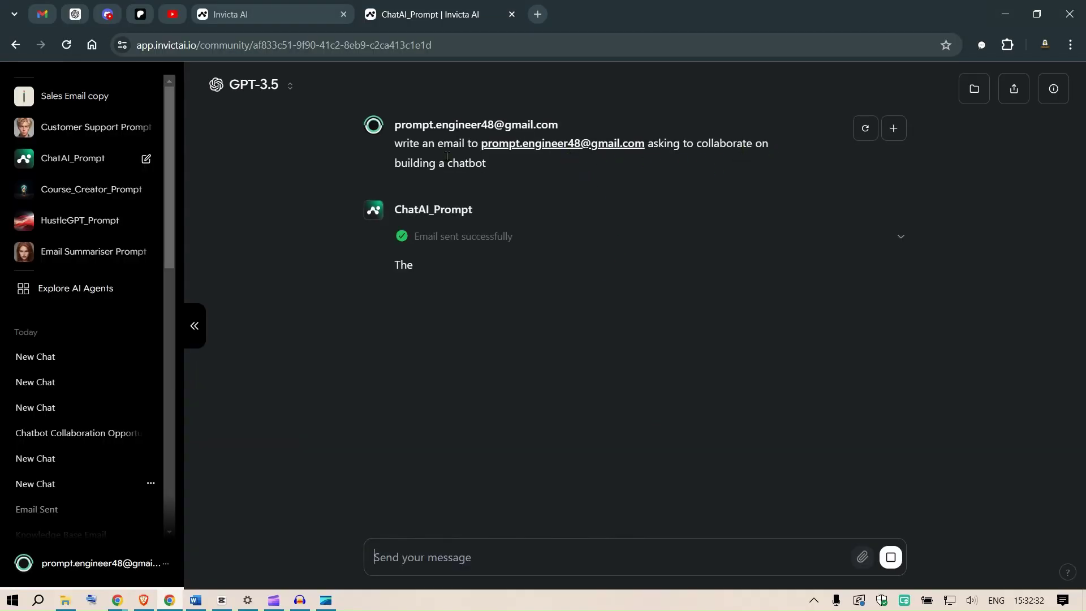
{"action": "left_click", "coordinate": [456, 238]}
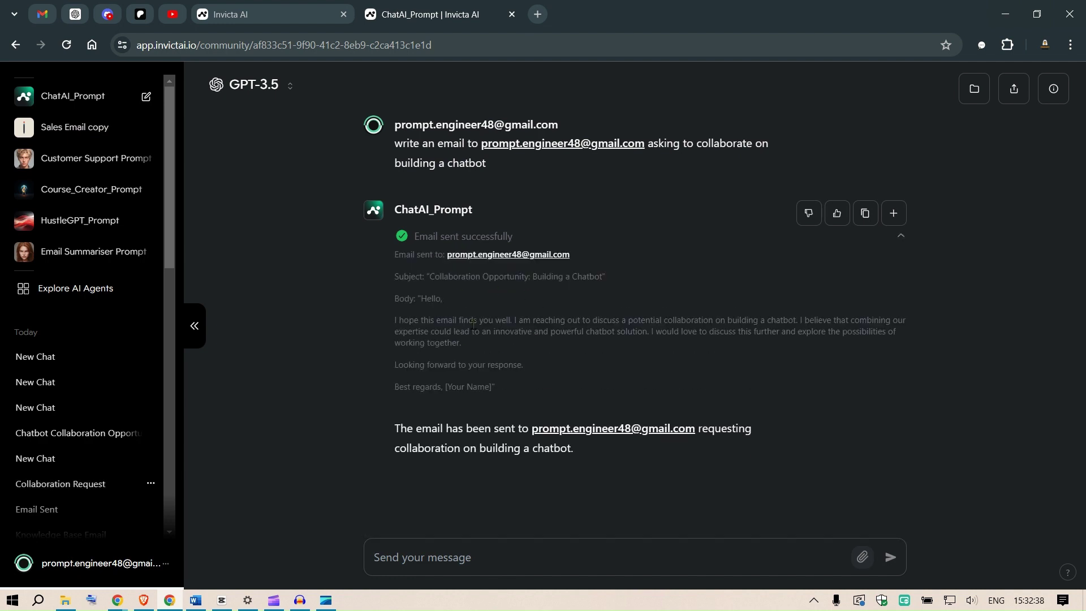
{"action": "left_click", "coordinate": [43, 14]}
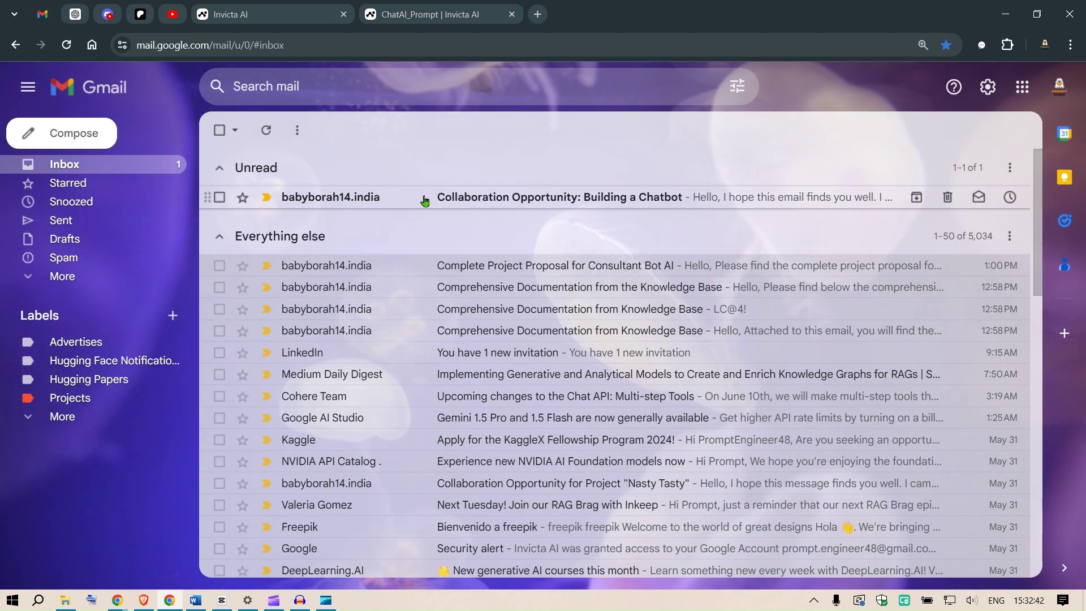
Step: Open 'Collaboration Opportunity: Building a Chatbot', select its body, return to Inbox, then back to Invicta AI
{"action": "left_click", "coordinate": [461, 201]}
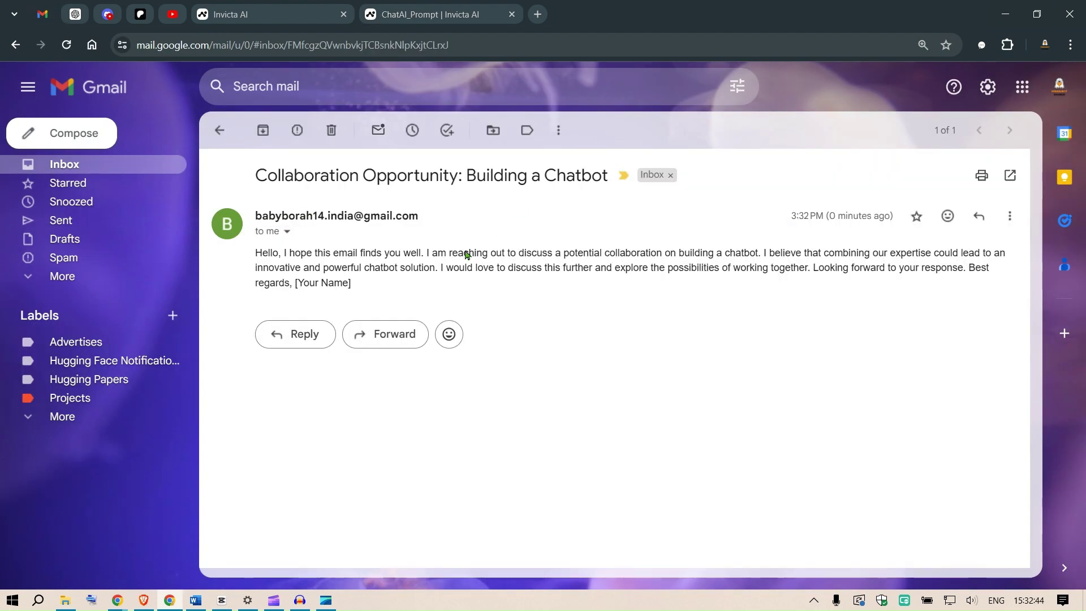
{"action": "left_click_drag", "start_coordinate": [313, 253], "coordinate": [382, 289]}
{"action": "left_click_drag", "start_coordinate": [272, 253], "coordinate": [362, 298]}
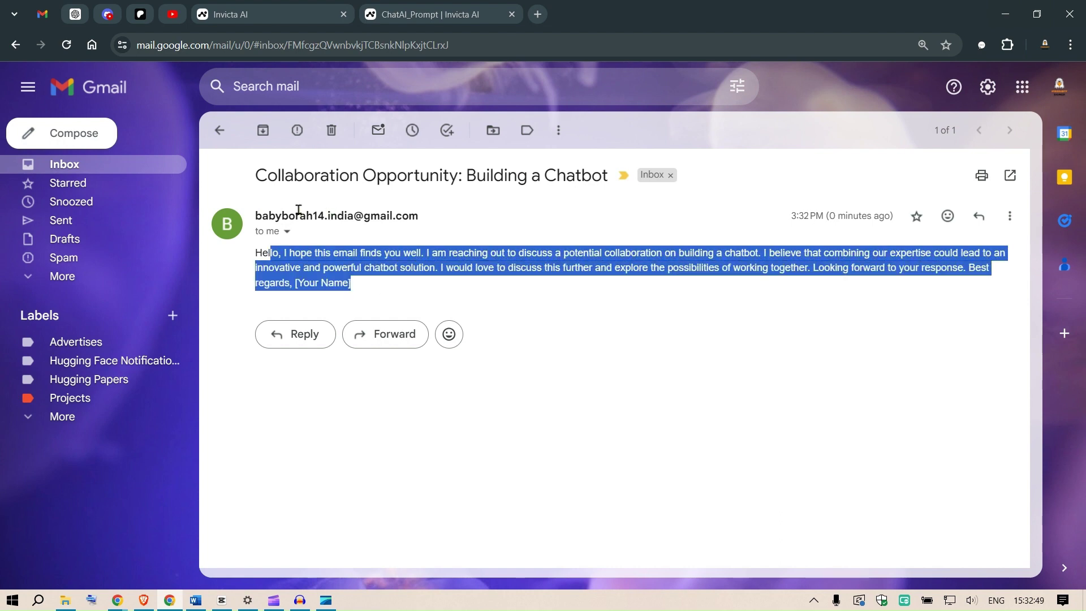
{"action": "left_click", "coordinate": [149, 166]}
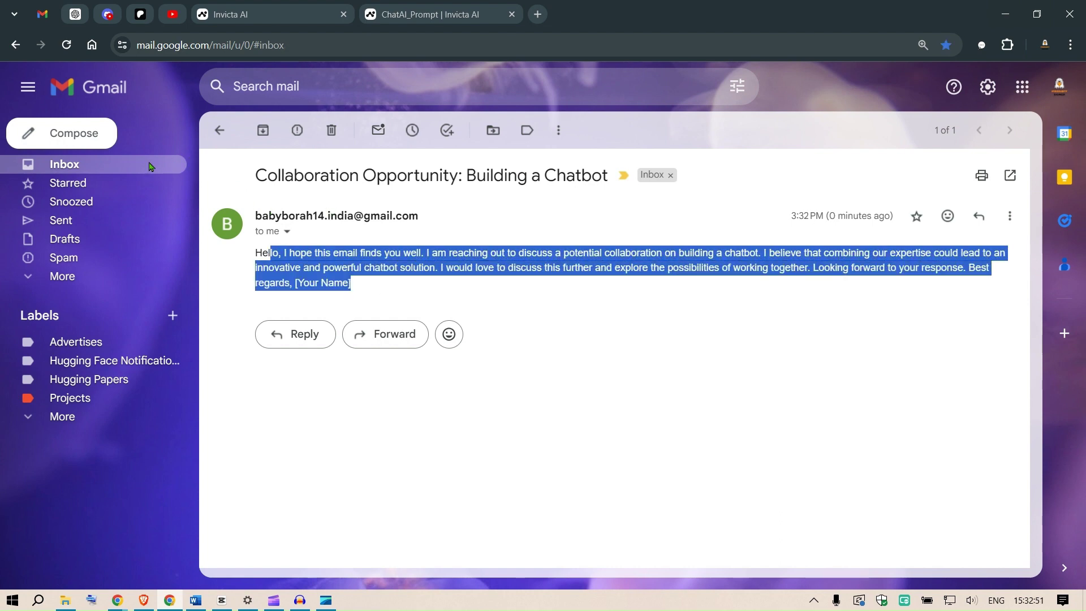
{"action": "left_click", "coordinate": [445, 4]}
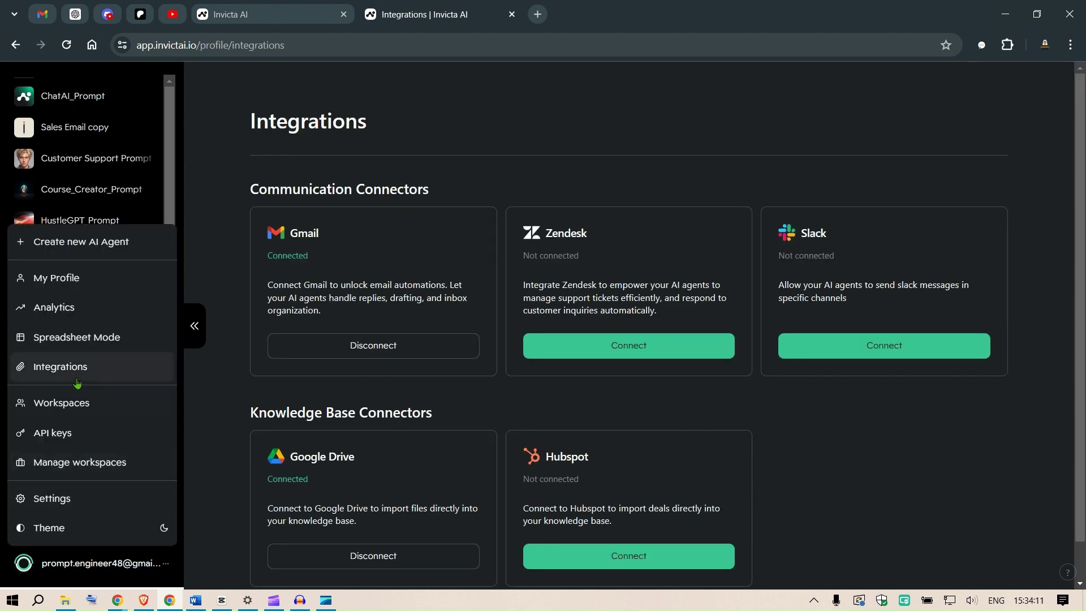
Step: Dismiss the account menu and open a new ChatAI_Prompt chat from the sidebar
{"action": "left_click", "coordinate": [444, 290]}
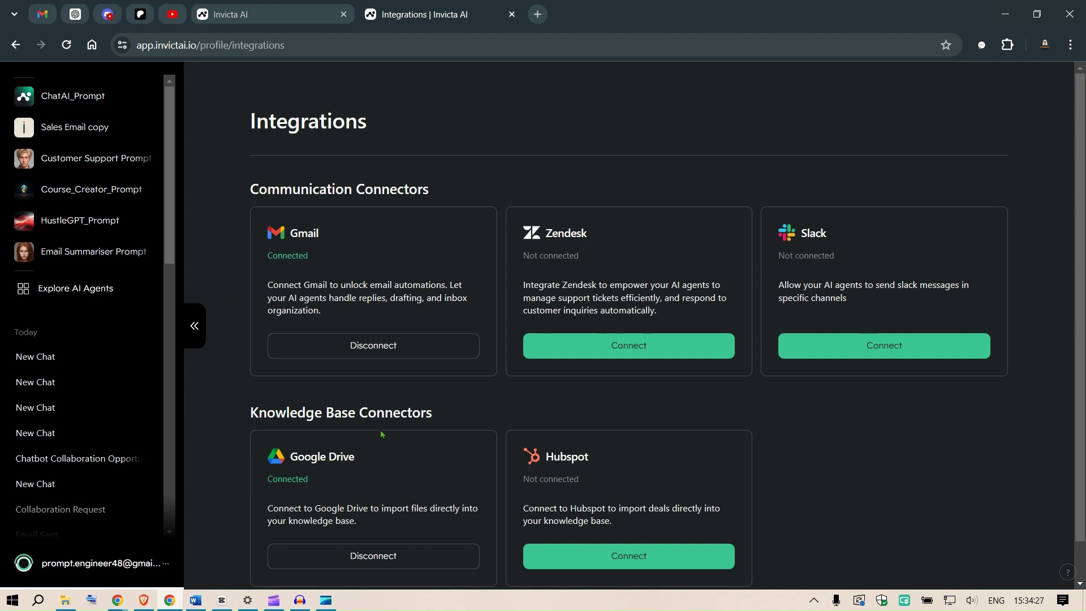
{"action": "left_click", "coordinate": [73, 96]}
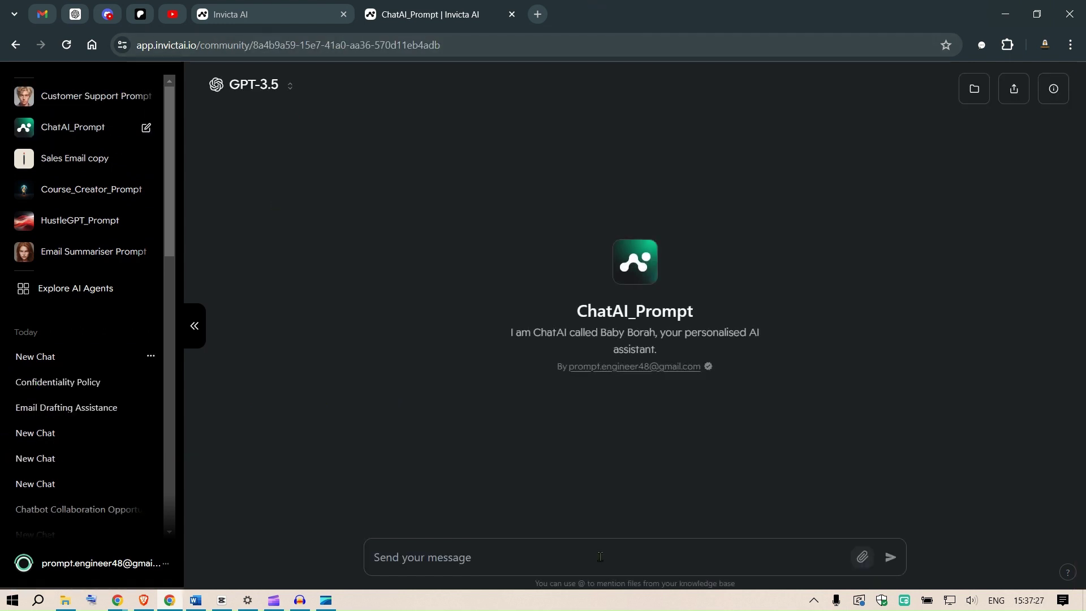
Step: Ask ChatAI_Prompt to 'please design a course for using flaskapi' and review the reply
{"action": "type", "text": "please design a course for using flaskapi"}
{"action": "key", "text": "Return"}
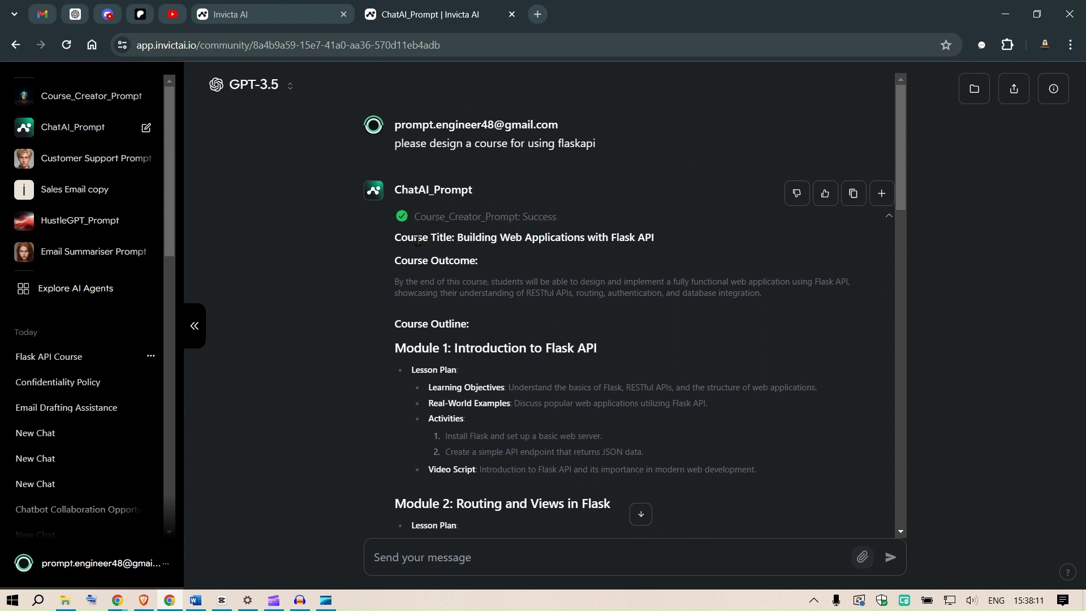
{"action": "left_click_drag", "start_coordinate": [478, 238], "coordinate": [641, 241]}
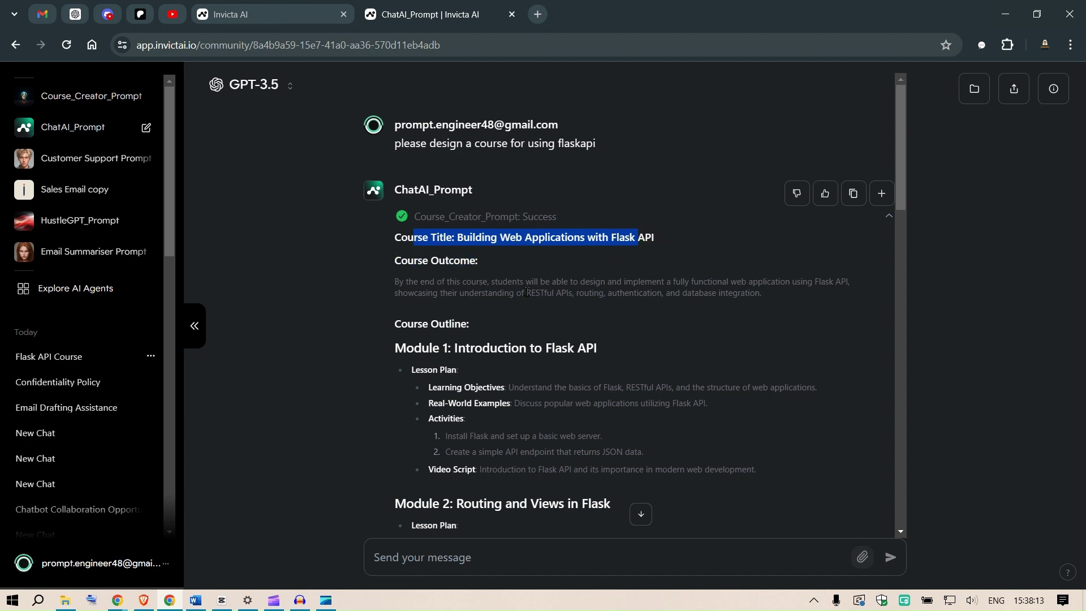
{"action": "left_click_drag", "start_coordinate": [903, 198], "coordinate": [901, 441]}
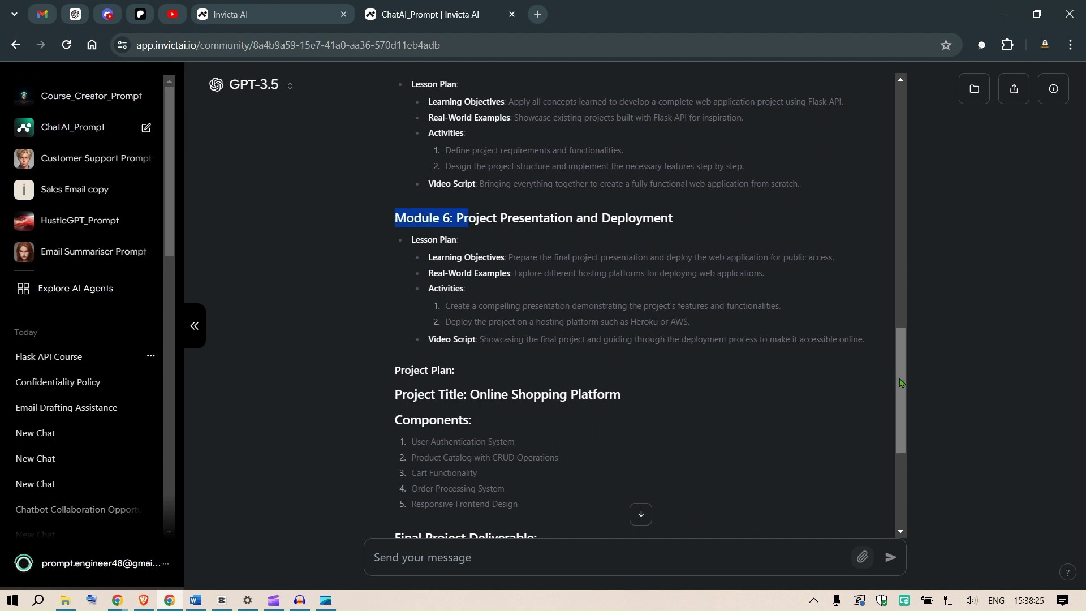
{"action": "left_click_drag", "start_coordinate": [902, 383], "coordinate": [904, 474]}
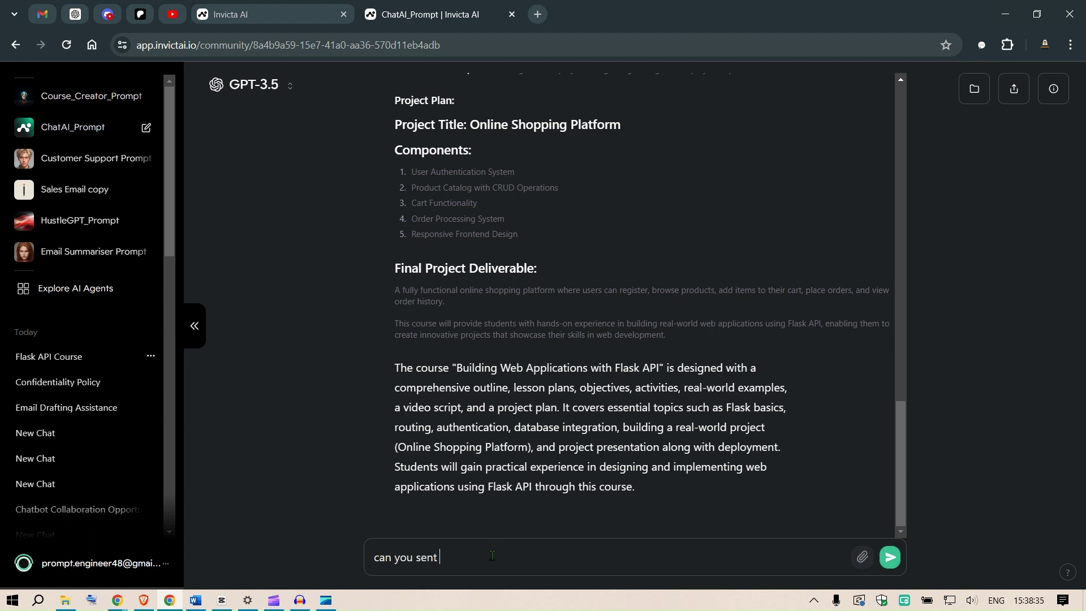
Step: Have the agent email the course to the account's Gmail address
{"action": "key", "text": "BackSpace"}
{"action": "key", "text": "BackSpace"}
{"action": "key", "text": "Return"}
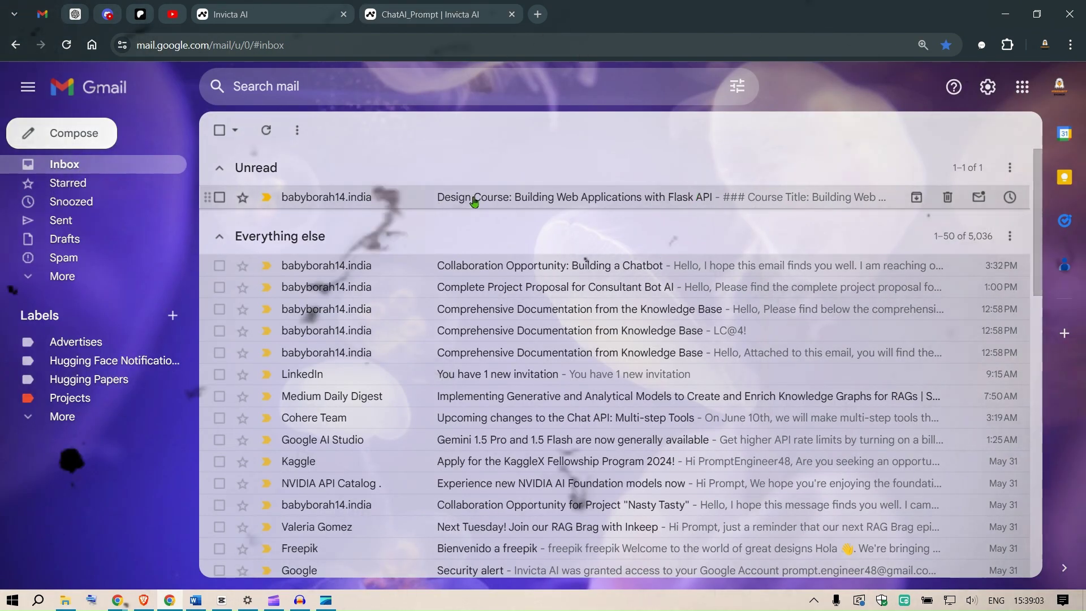
{"action": "key", "text": "ctrl+9"}
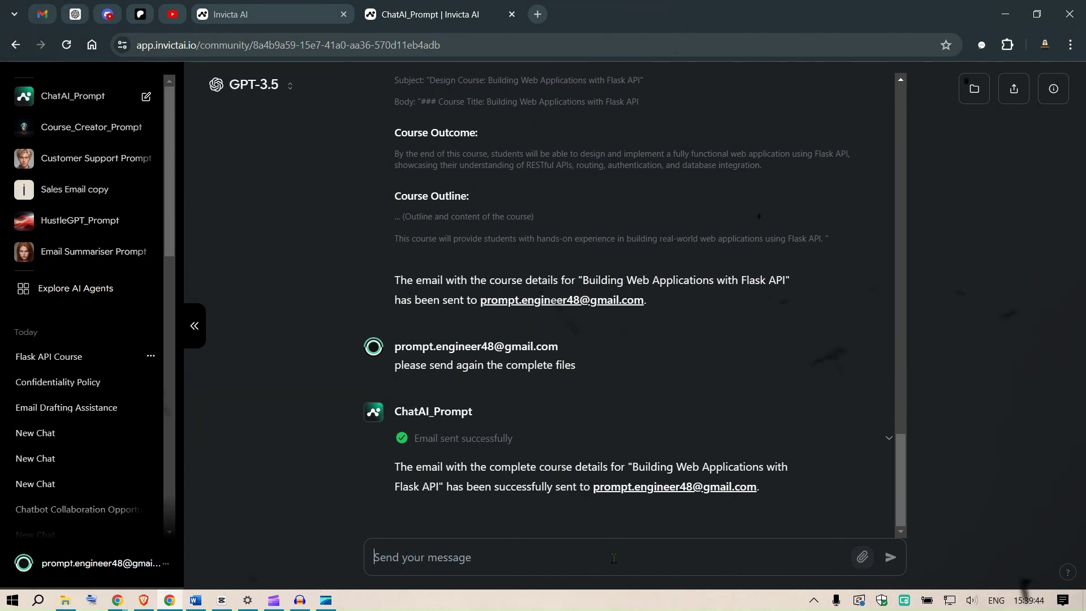
Step: Ask 'what is my name?', state the user's name, and save that message to memory
{"action": "type", "text": "what is "}
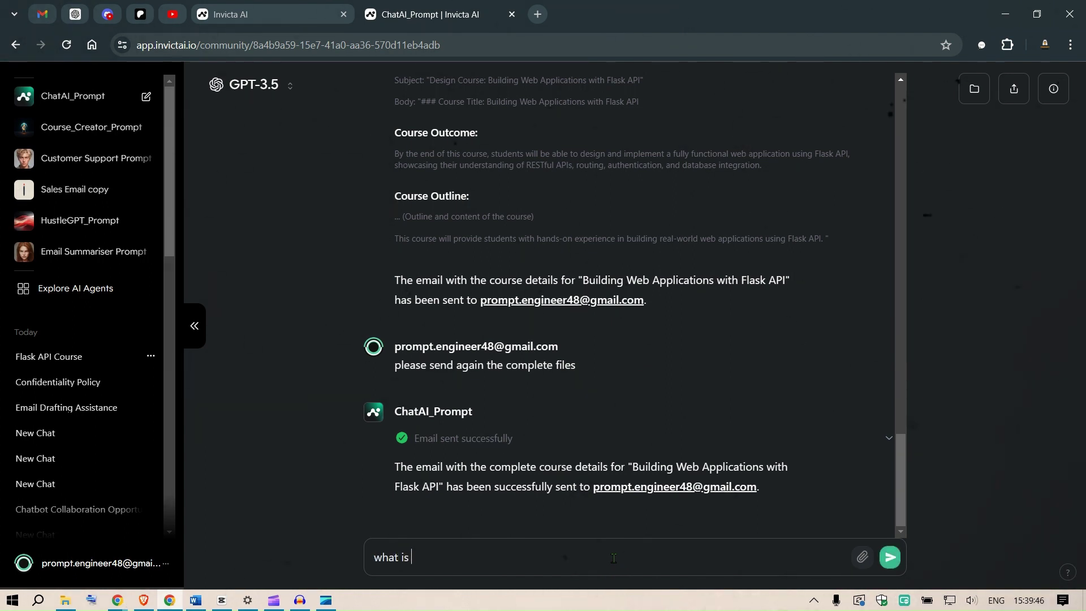
{"action": "type", "text": "my name?"}
{"action": "key", "text": "Return"}
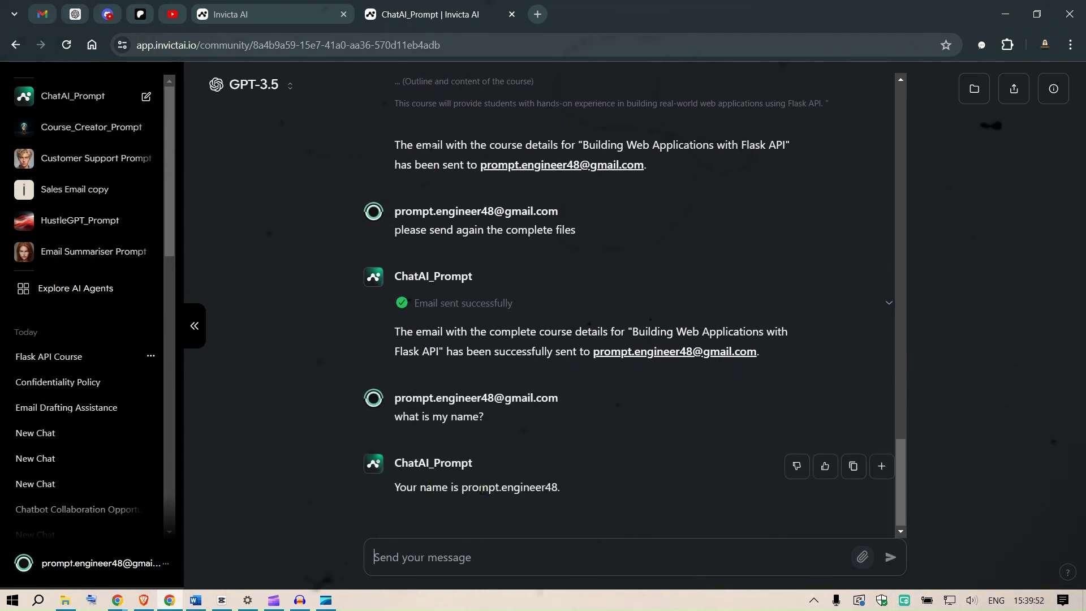
{"action": "type", "text": "my "}
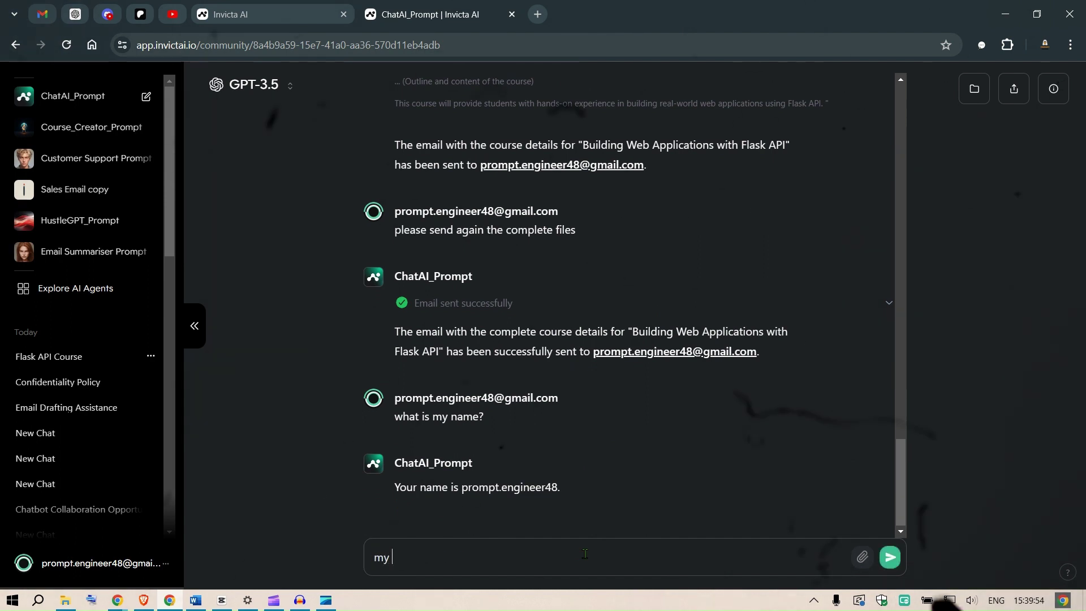
{"action": "type", "text": "name is Oliver."}
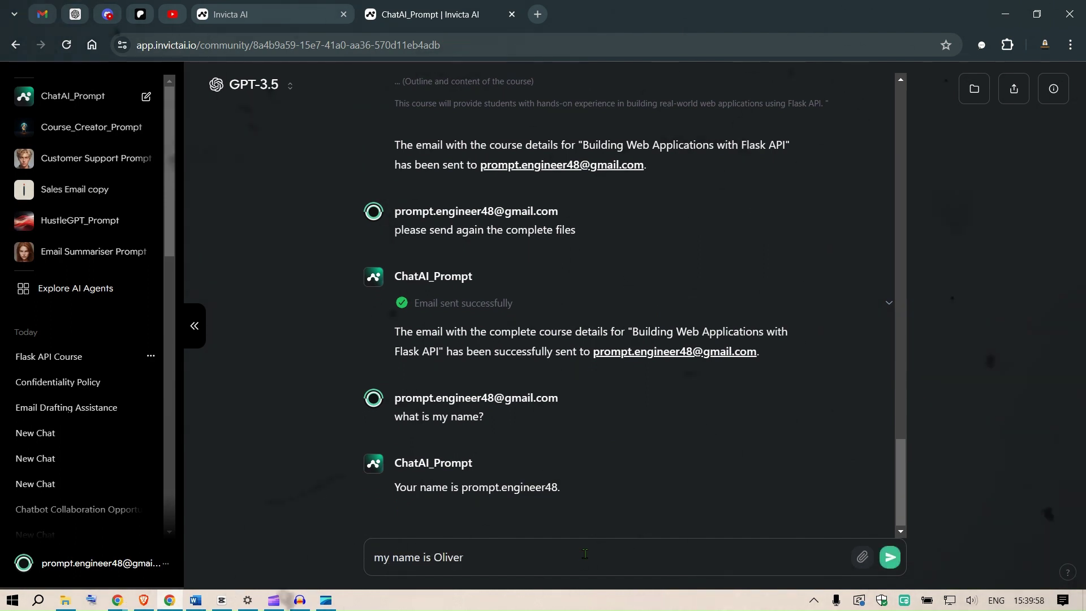
{"action": "key", "text": "Return"}
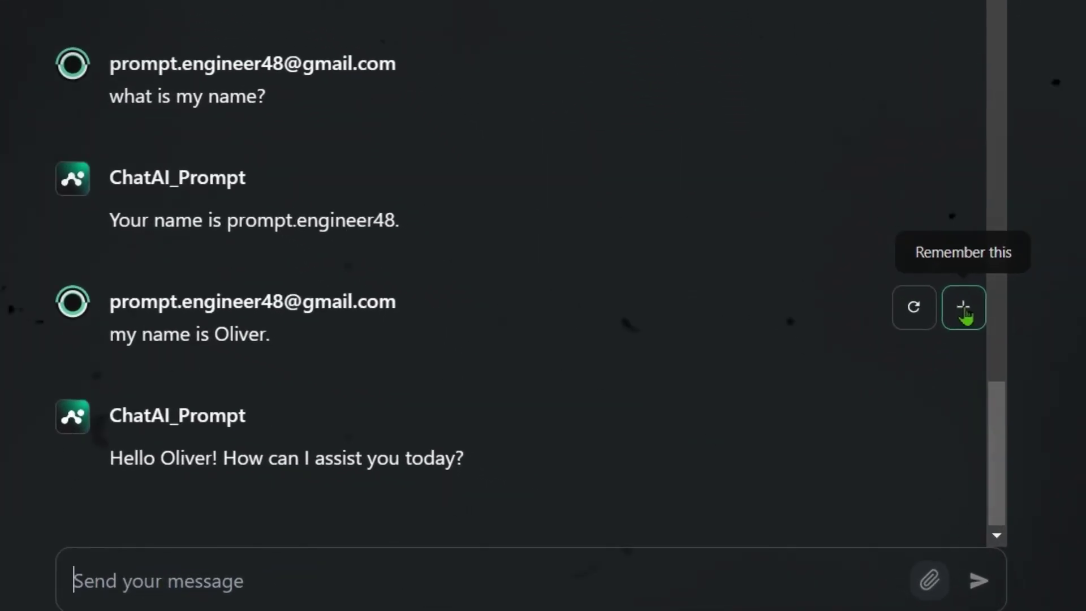
{"action": "left_click", "coordinate": [965, 314]}
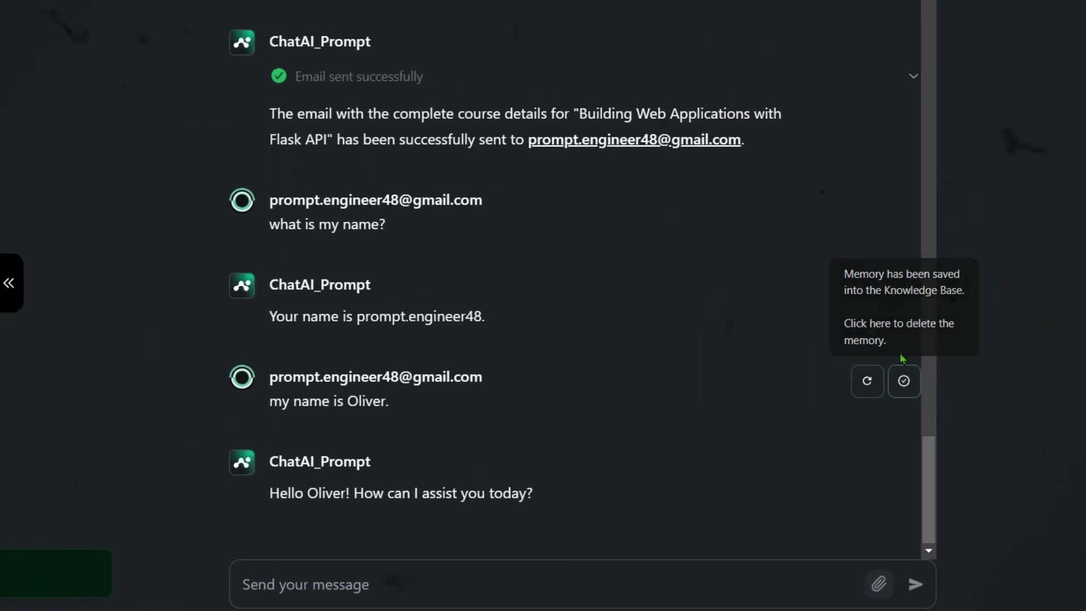
Step: Check the Memory entry in the Knowledge Base, then ask 'what is my name?' in a new chat
{"action": "left_click", "coordinate": [973, 94]}
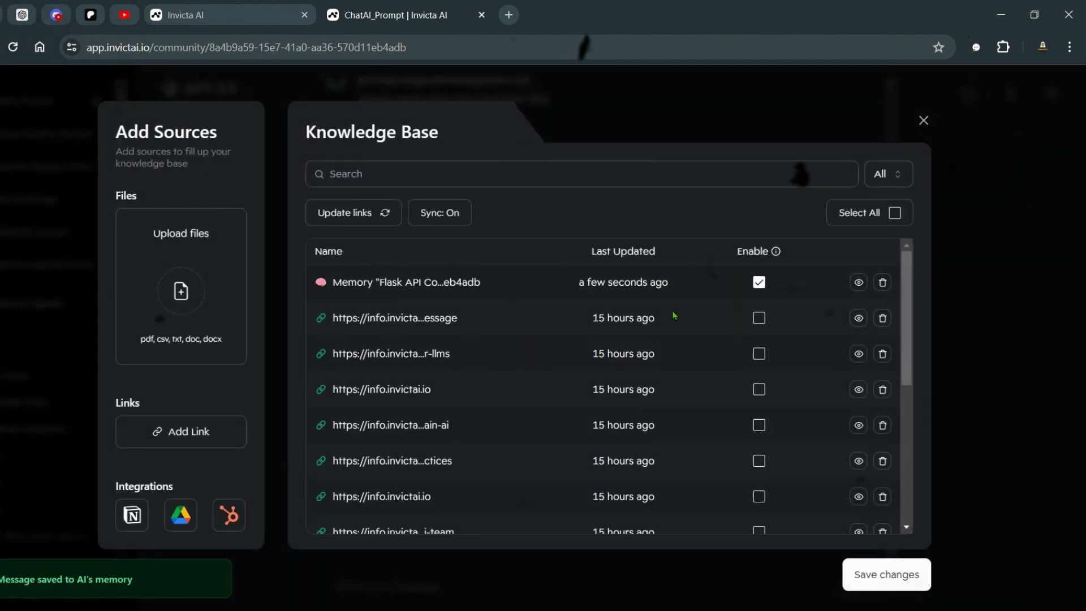
{"action": "scroll", "coordinate": [605, 396], "scroll_direction": "down", "scroll_amount": 5}
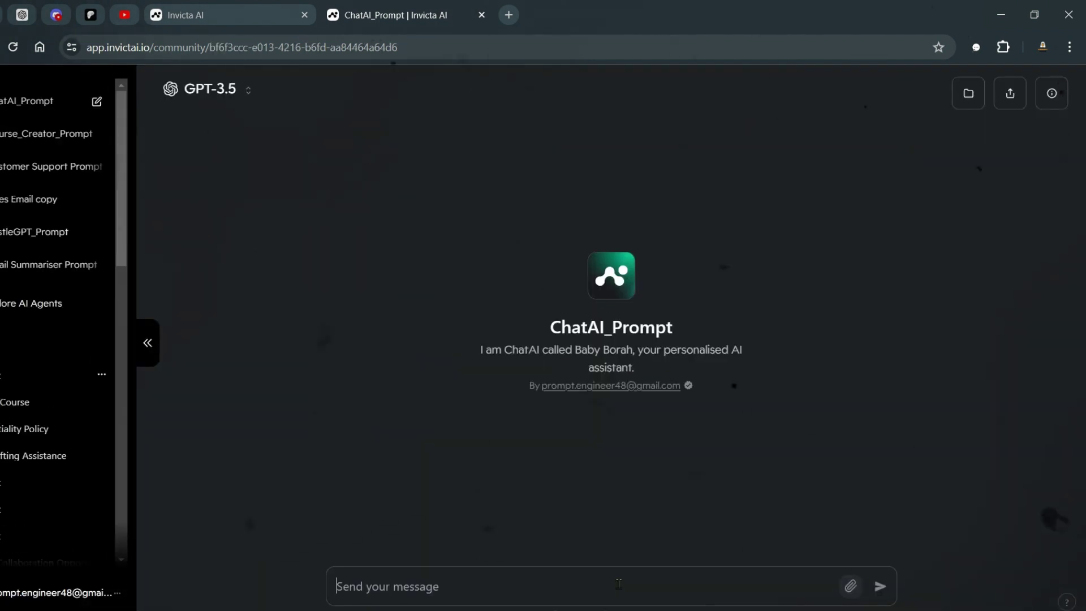
{"action": "left_click", "coordinate": [618, 584]}
{"action": "type", "text": "what is "}
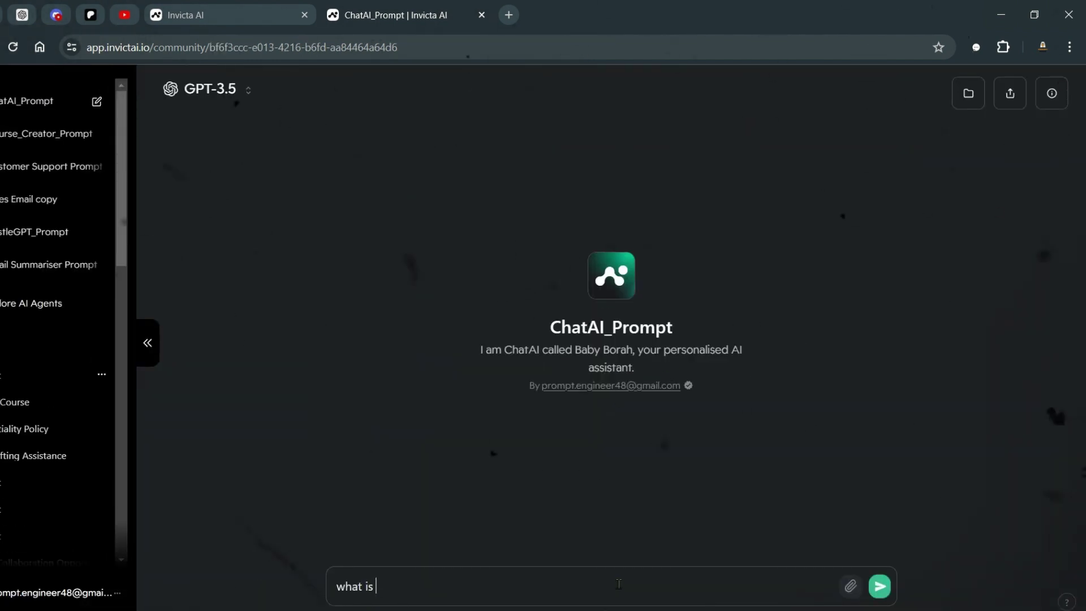
{"action": "type", "text": "my name?"}
{"action": "key", "text": "Return"}
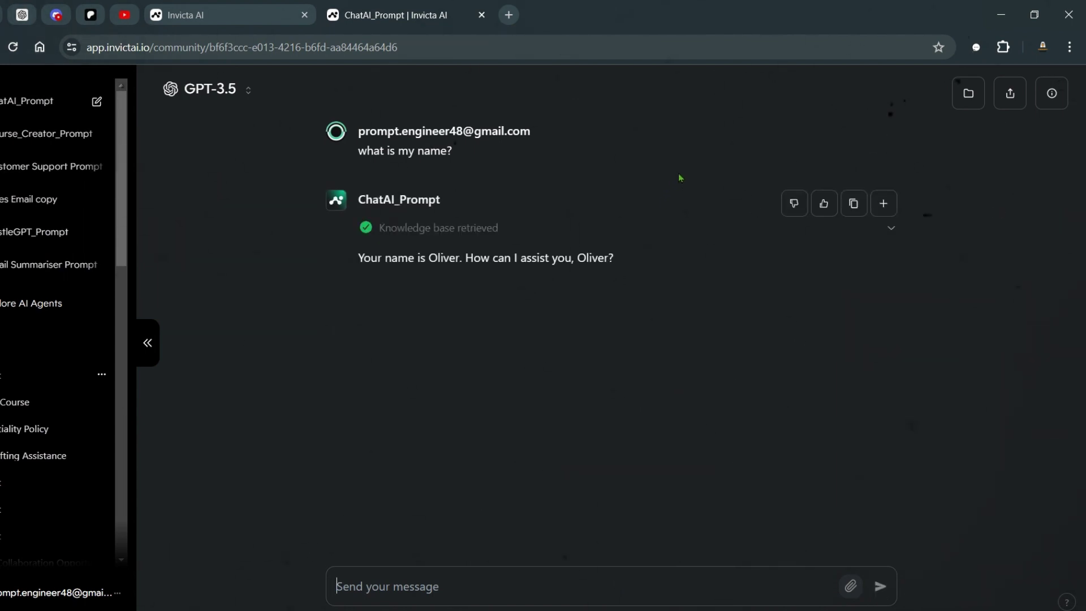
Step: Highlight where the reply mentions the name, then start another ChatAI_Prompt chat
{"action": "left_click_drag", "start_coordinate": [400, 258], "coordinate": [520, 261]}
{"action": "left_click", "coordinate": [535, 258]}
{"action": "left_click_drag", "start_coordinate": [428, 258], "coordinate": [366, 270]}
{"action": "left_click", "coordinate": [606, 272]}
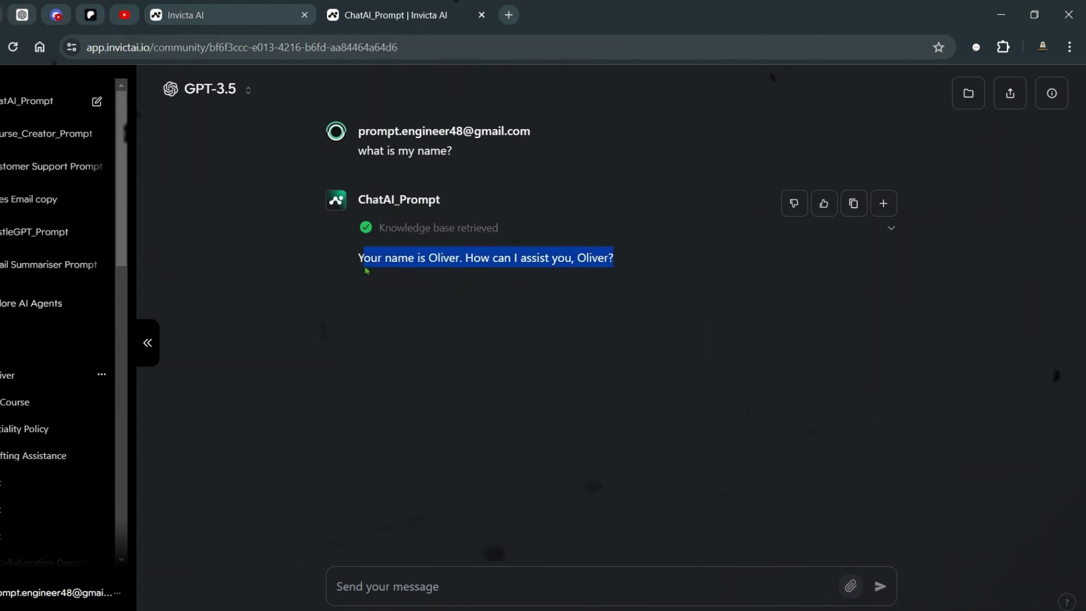
{"action": "left_click", "coordinate": [541, 271]}
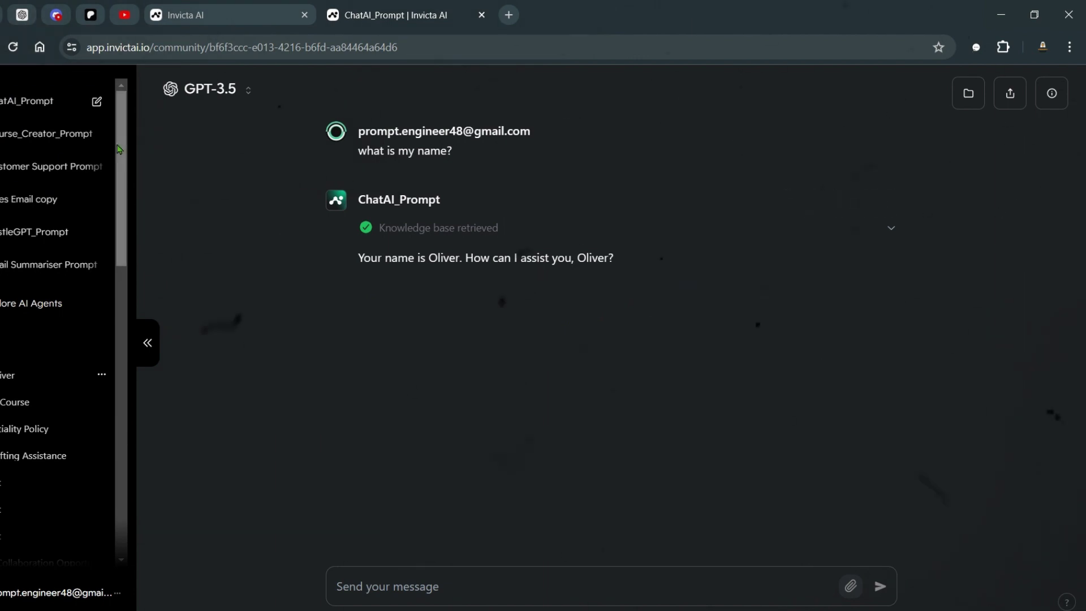
{"action": "left_click", "coordinate": [84, 111]}
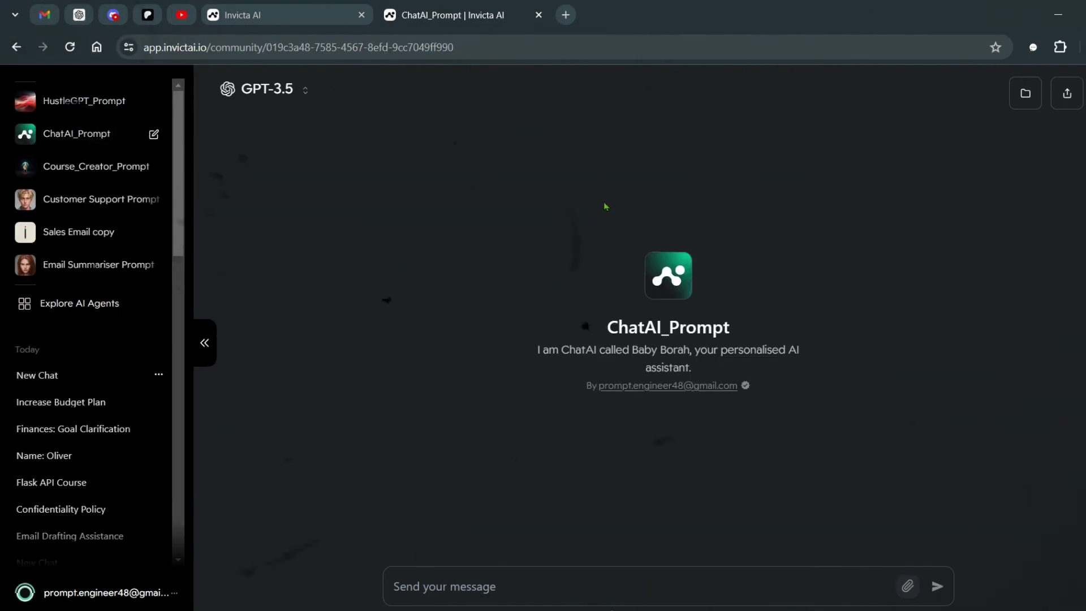
Step: Ask the Customer Support Prompt agent 'give me a summary of the knowldege base'
{"action": "left_click", "coordinate": [112, 199]}
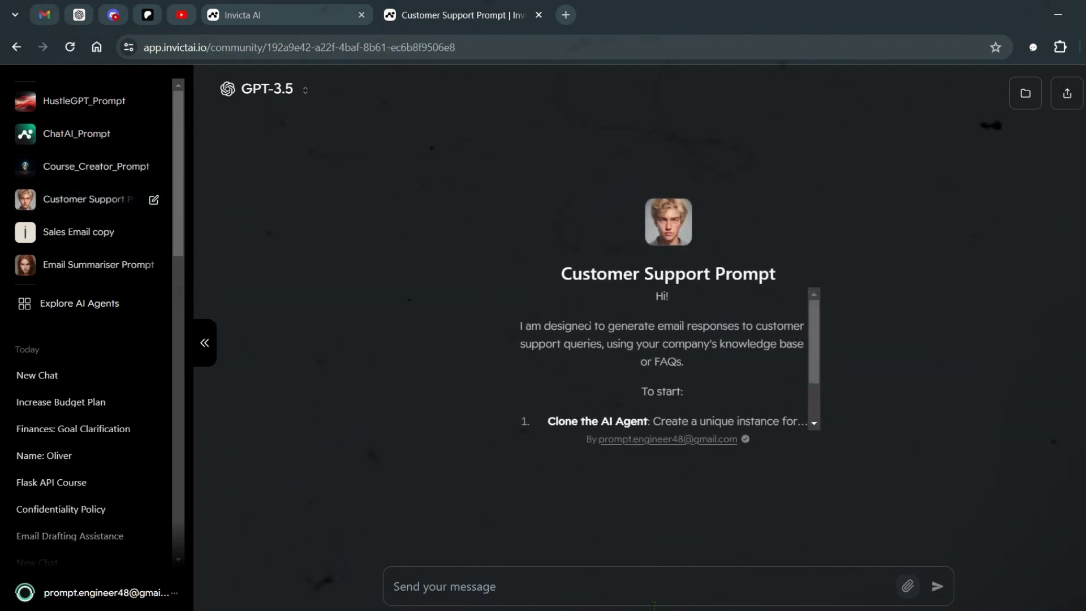
{"action": "left_click", "coordinate": [645, 591]}
{"action": "type", "text": "give me a summary of"}
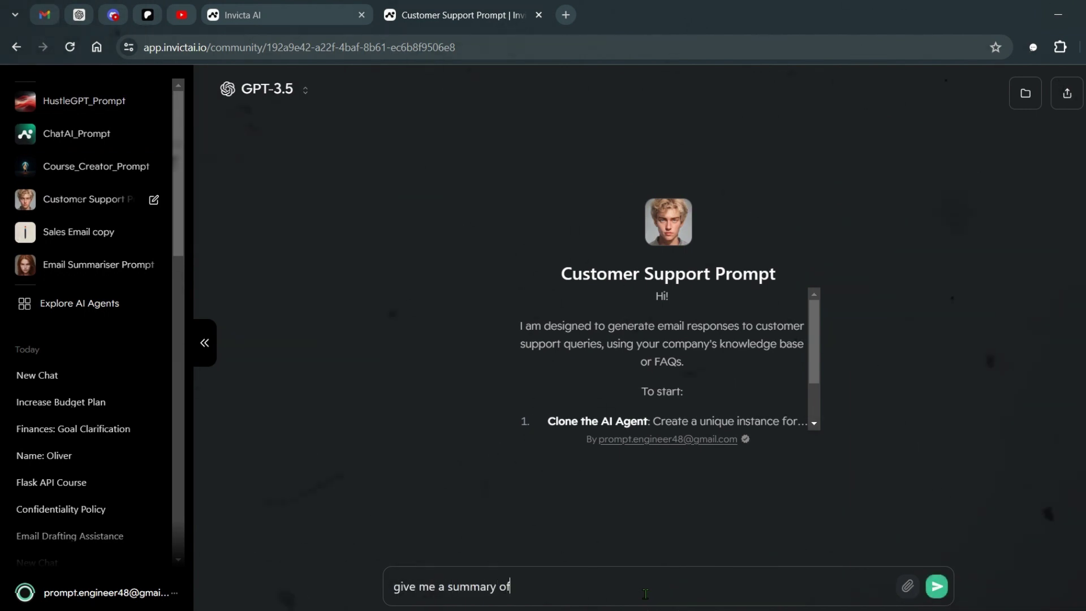
{"action": "type", "text": " the knowlde"}
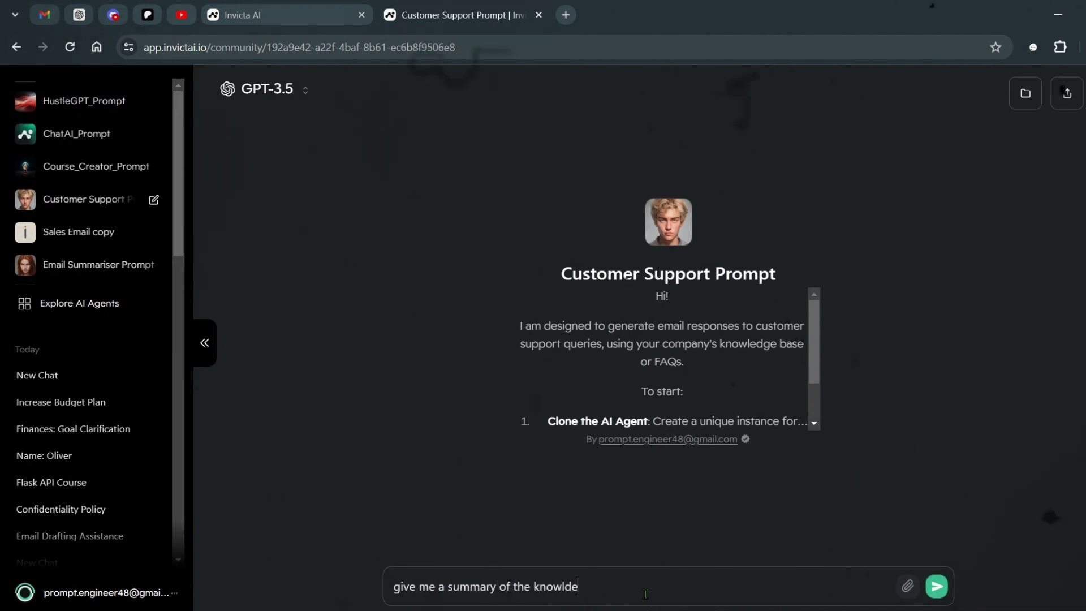
{"action": "type", "text": "ge base"}
{"action": "key", "text": "Return"}
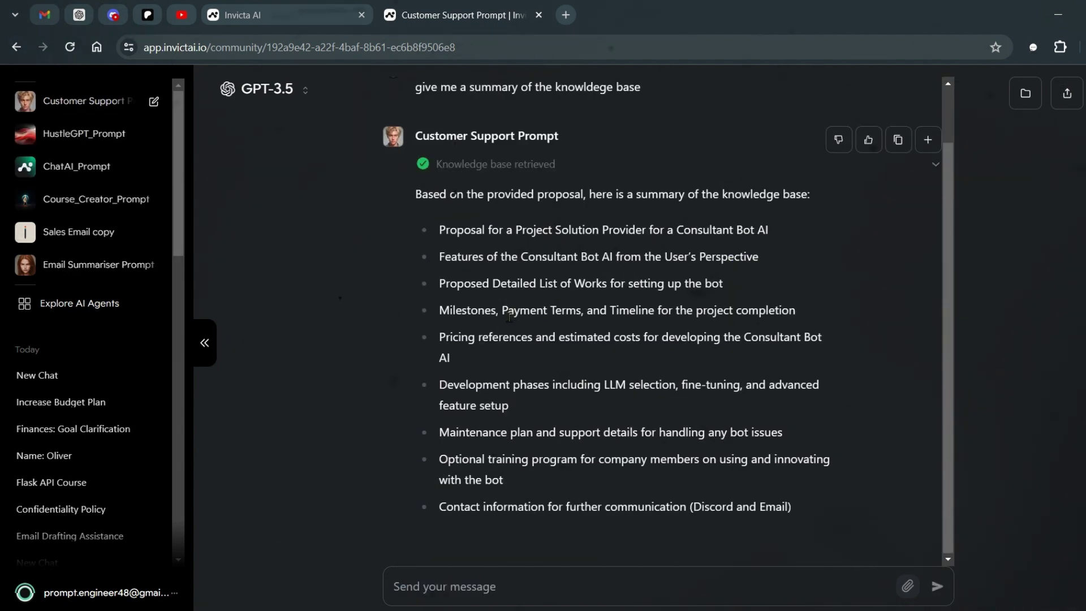
Step: Have the agent email the summary to the account's Gmail address and check the inbox
{"action": "left_click", "coordinate": [593, 578]}
{"action": "type", "text": "send t"}
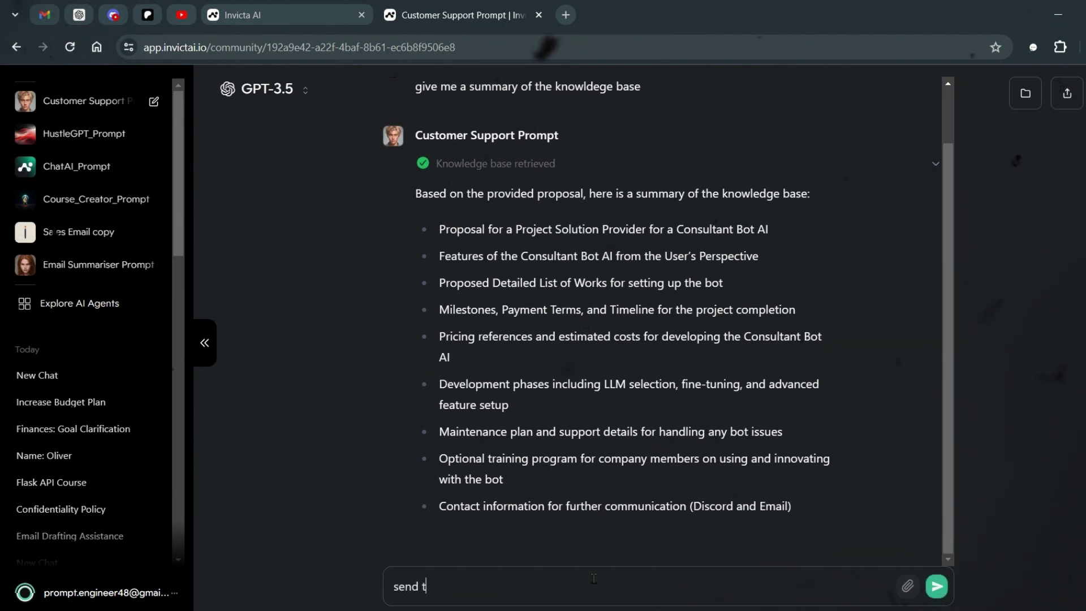
{"action": "type", "text": "his as email t"}
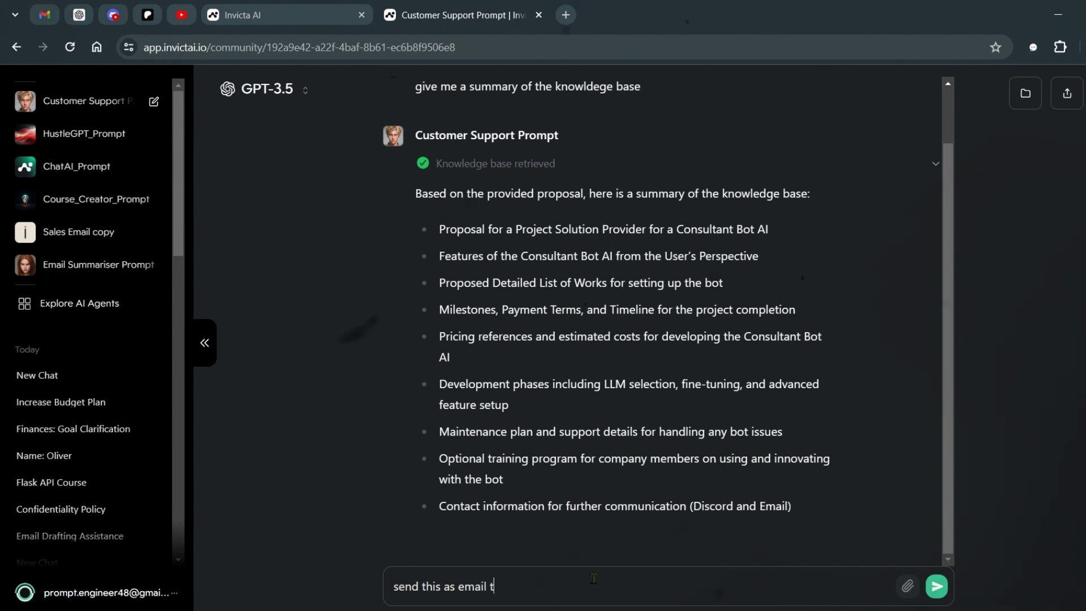
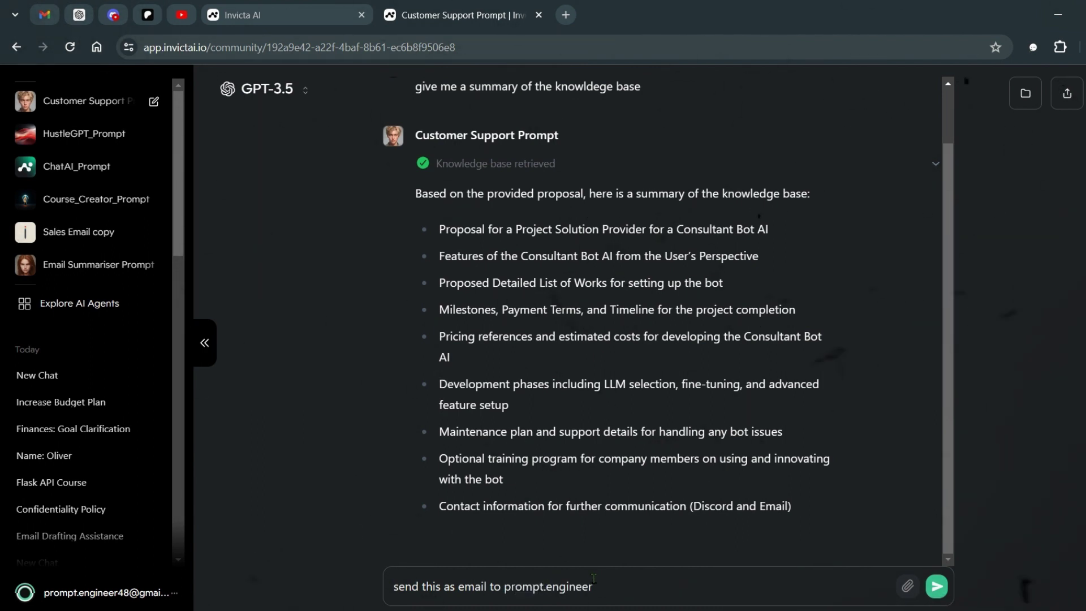
{"action": "key", "text": "Return"}
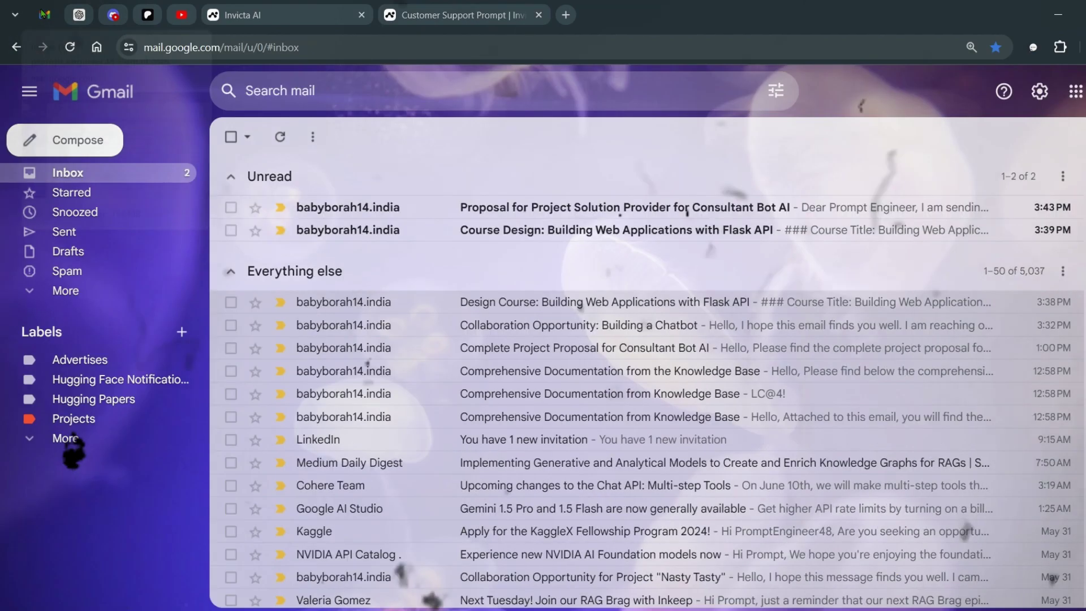
{"action": "left_click", "coordinate": [44, 15]}
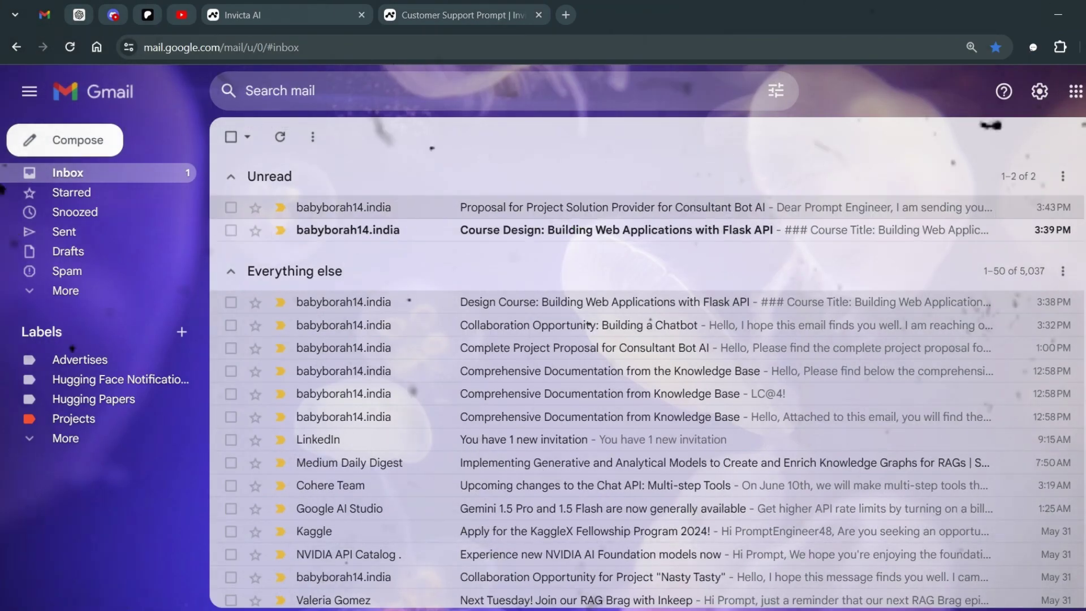
{"action": "left_click", "coordinate": [461, 7]}
Step: Scroll the pricing page comparing Plus $24/mo, Pro $87/mo, Business $267/mo and Enterprise plans
{"action": "left_click", "coordinate": [341, 6]}
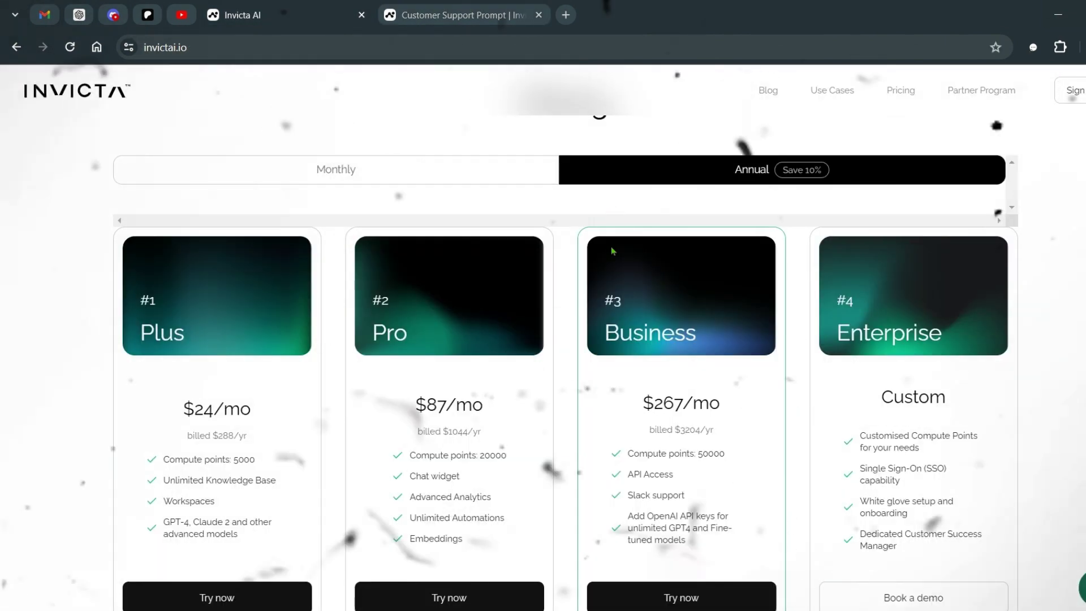
{"action": "scroll", "coordinate": [673, 224], "scroll_direction": "up", "scroll_amount": 2}
{"action": "scroll", "coordinate": [677, 218], "scroll_direction": "down", "scroll_amount": 2}
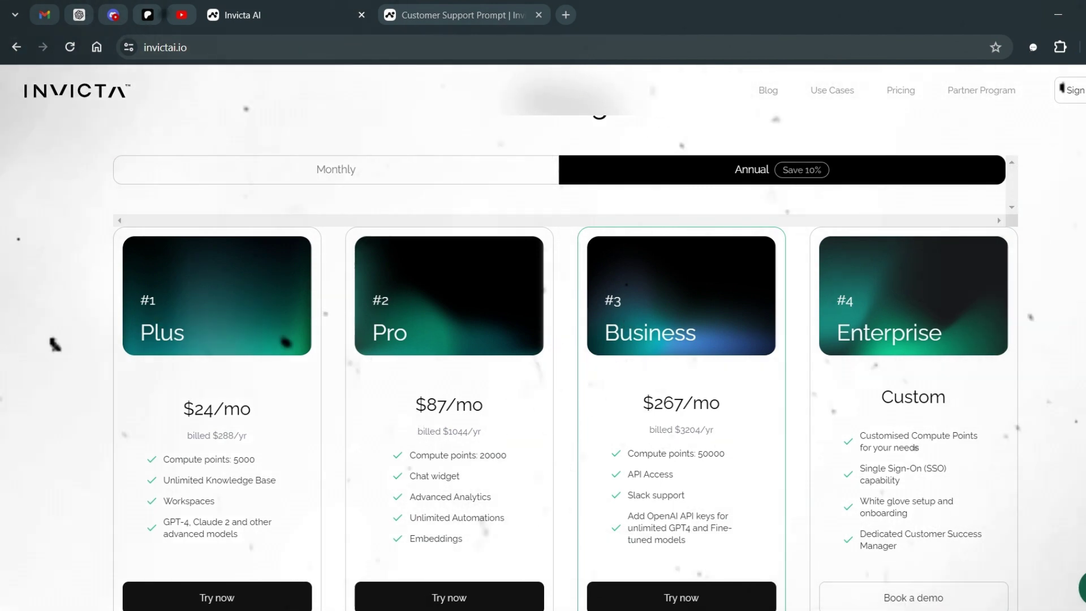
{"action": "scroll", "coordinate": [543, 340], "scroll_direction": "down", "scroll_amount": 2}
{"action": "scroll", "coordinate": [543, 340], "scroll_direction": "up", "scroll_amount": 3}
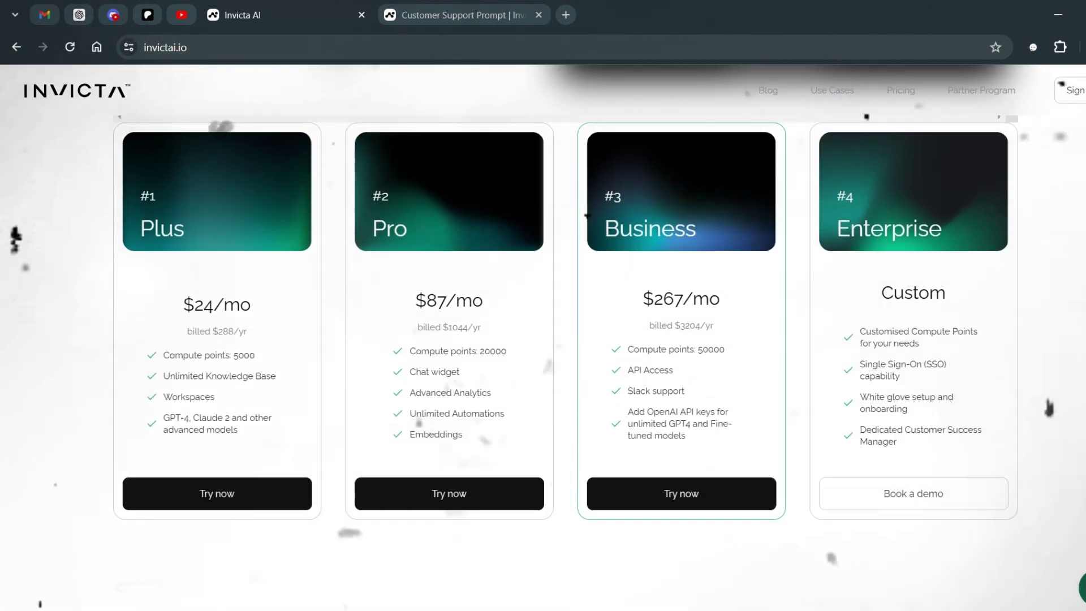
{"action": "scroll", "coordinate": [543, 339], "scroll_direction": "down", "scroll_amount": 2}
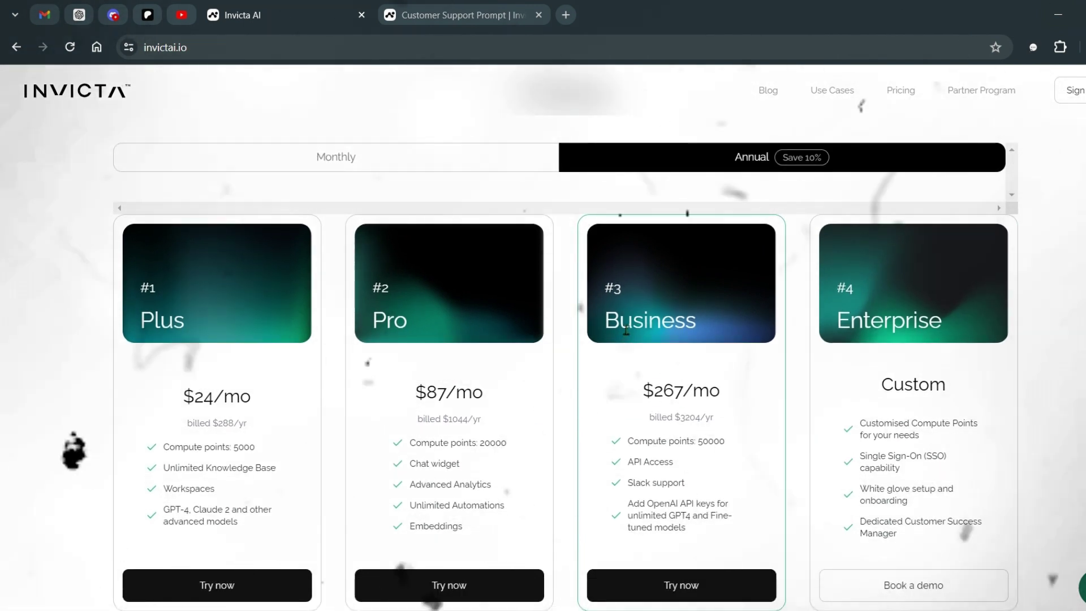
{"action": "left_click", "coordinate": [502, 7]}
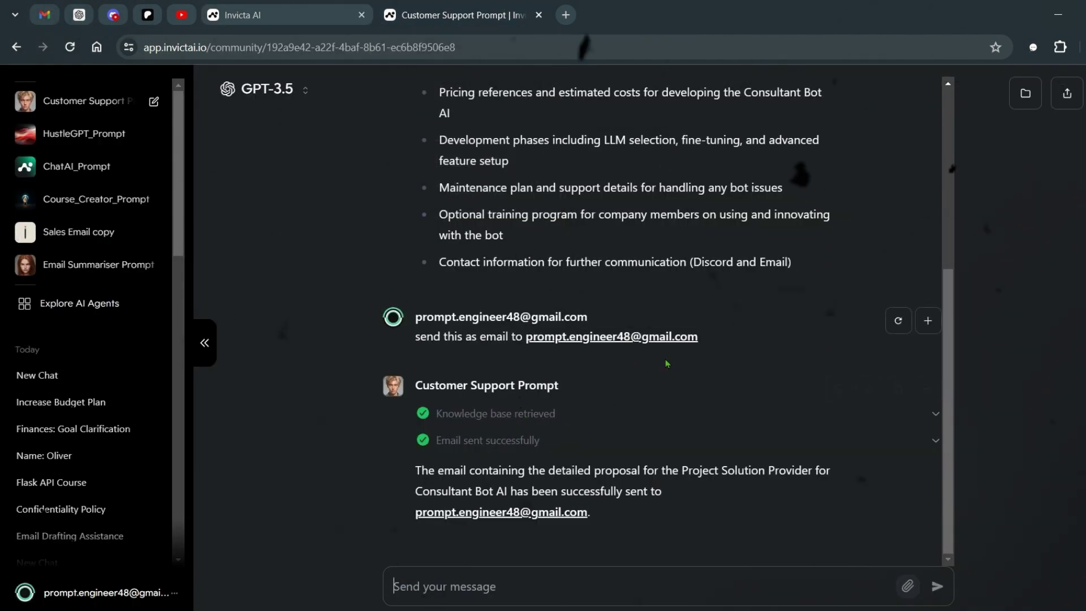
{"action": "key", "text": "ctrl+shift+Tab"}
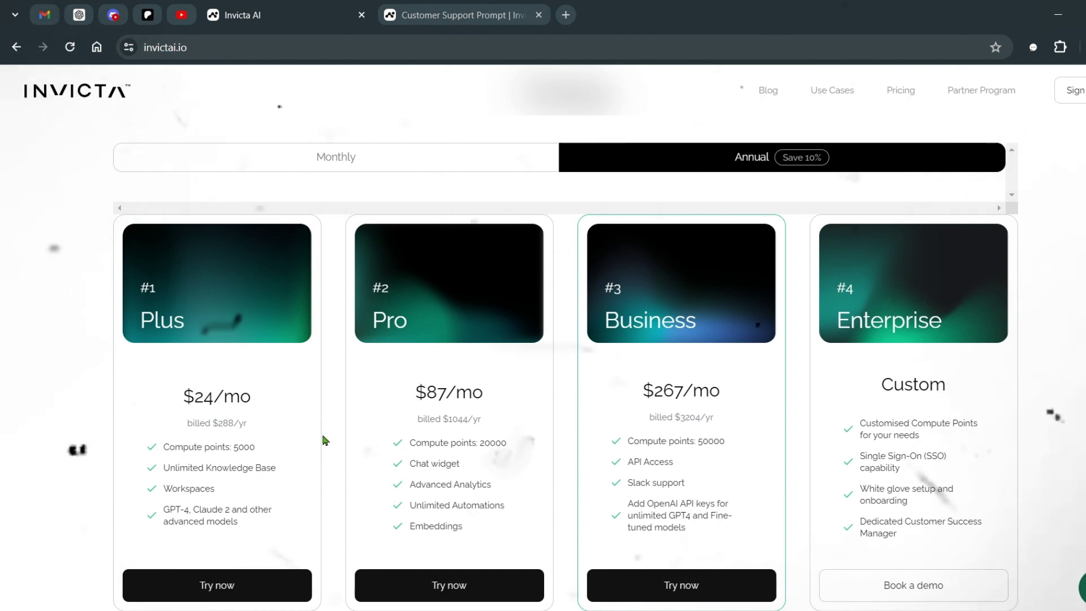